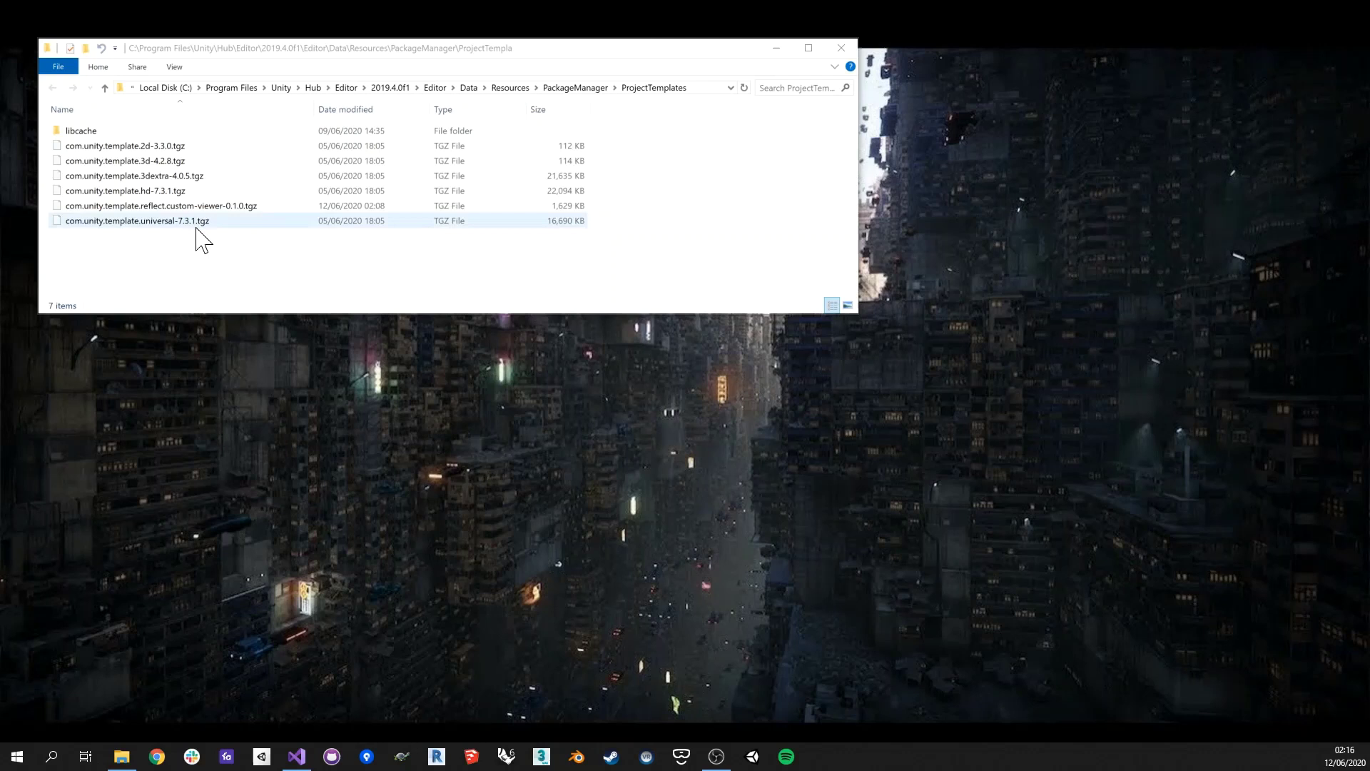
{"action": "left_click", "coordinate": [168, 208]}
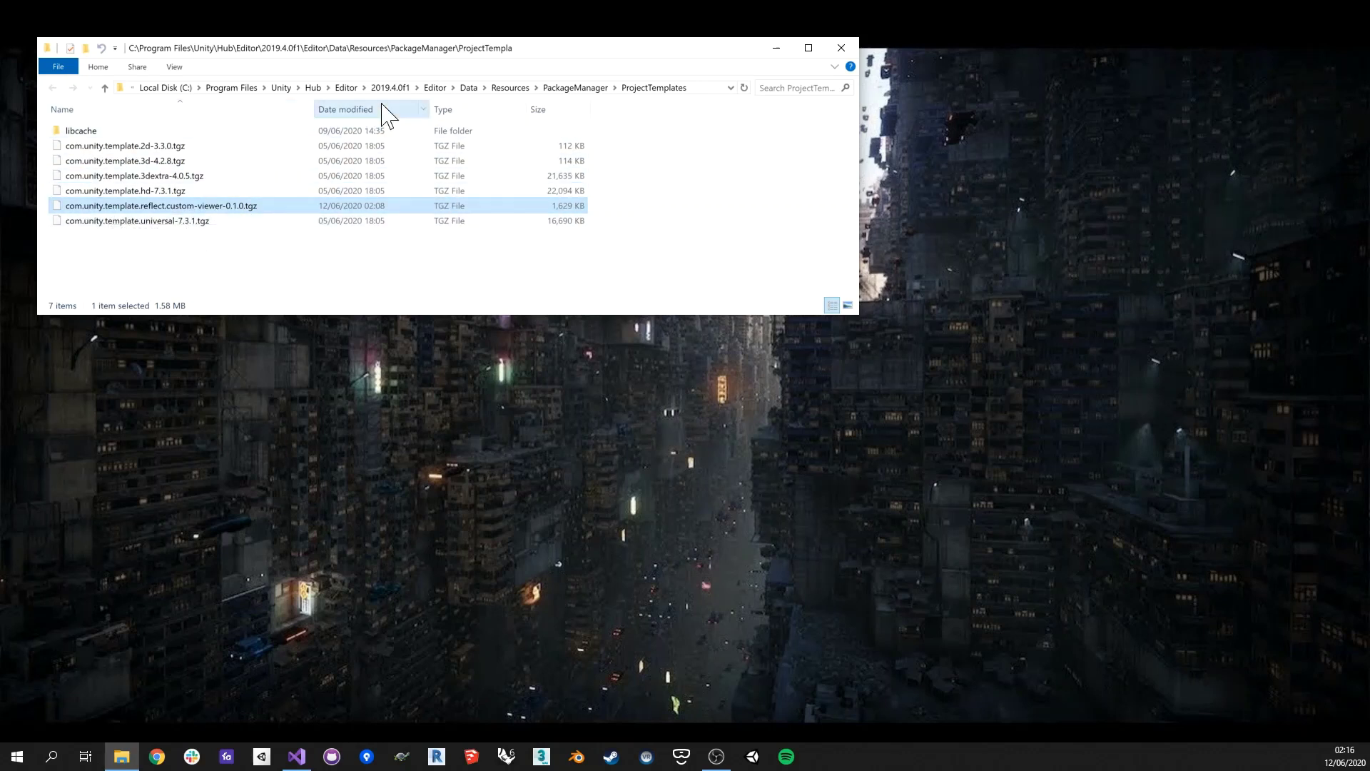
{"action": "left_click", "coordinate": [706, 88]}
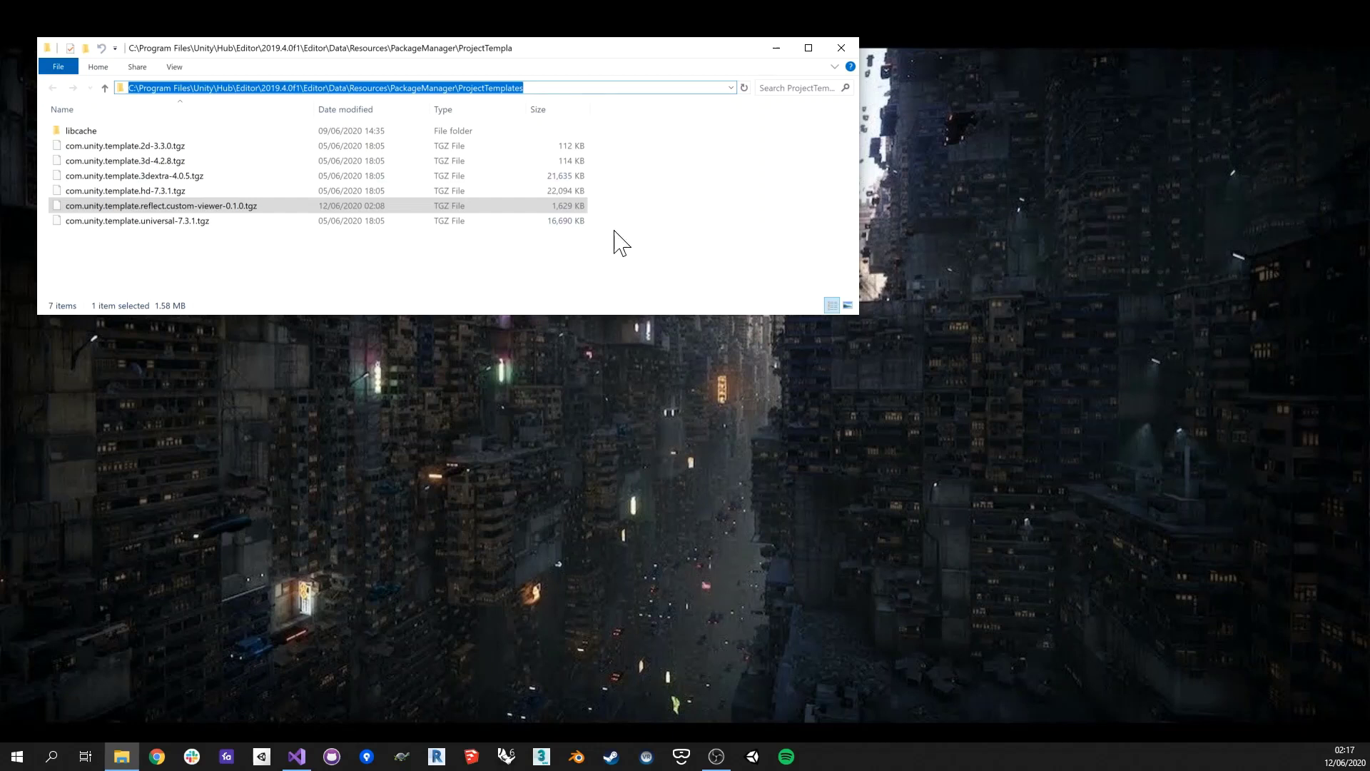
{"action": "left_click_drag", "start_coordinate": [574, 54], "coordinate": [585, 71]}
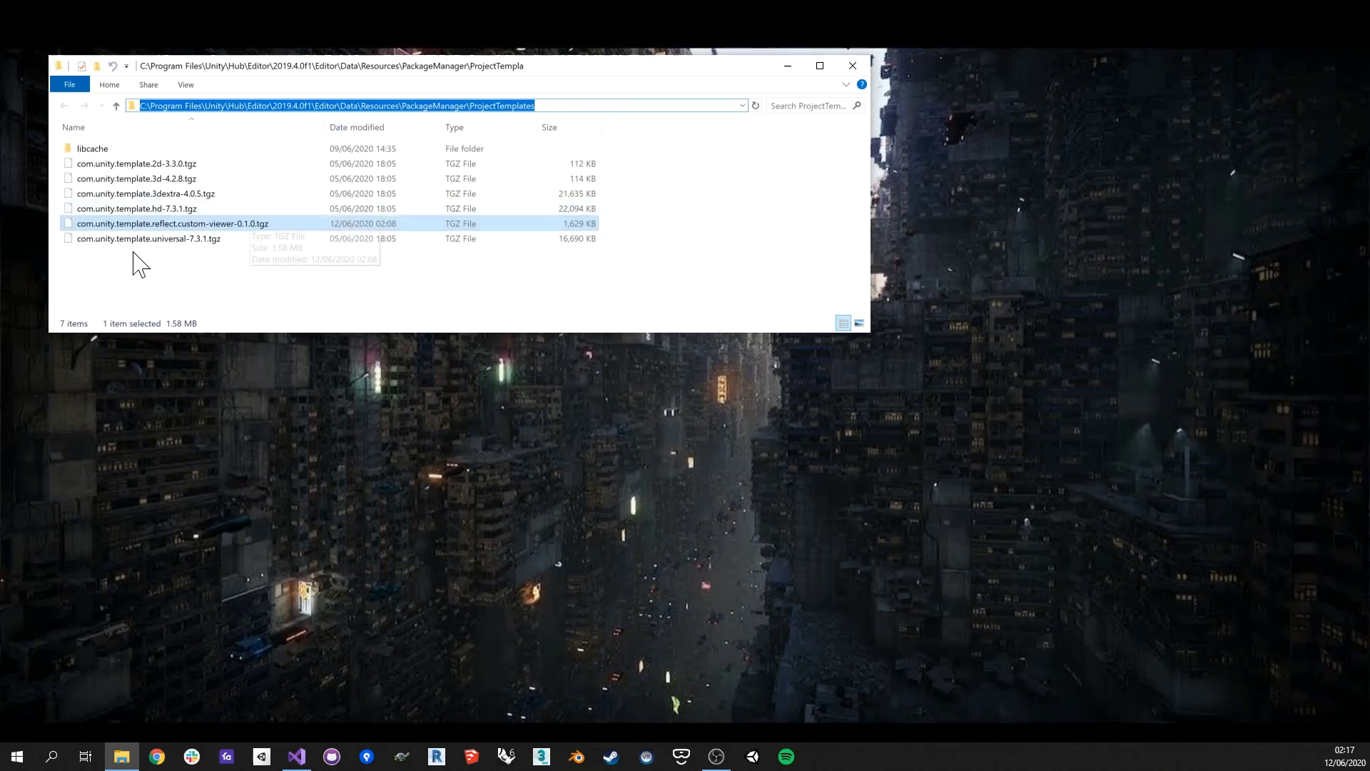
{"action": "left_click", "coordinate": [174, 287]}
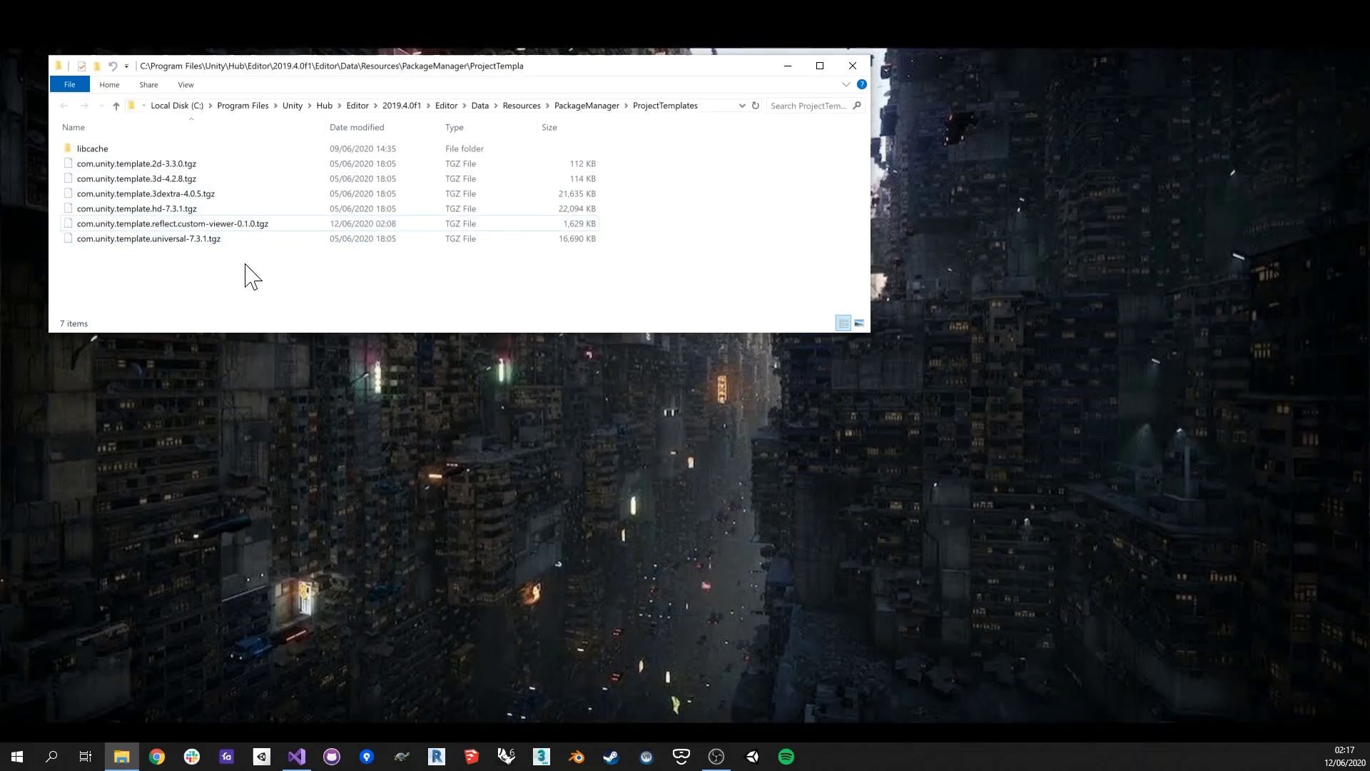
Launch Unity Hub and start a new project with editor version 2019.4.0f1.
{"action": "left_click", "coordinate": [261, 751]}
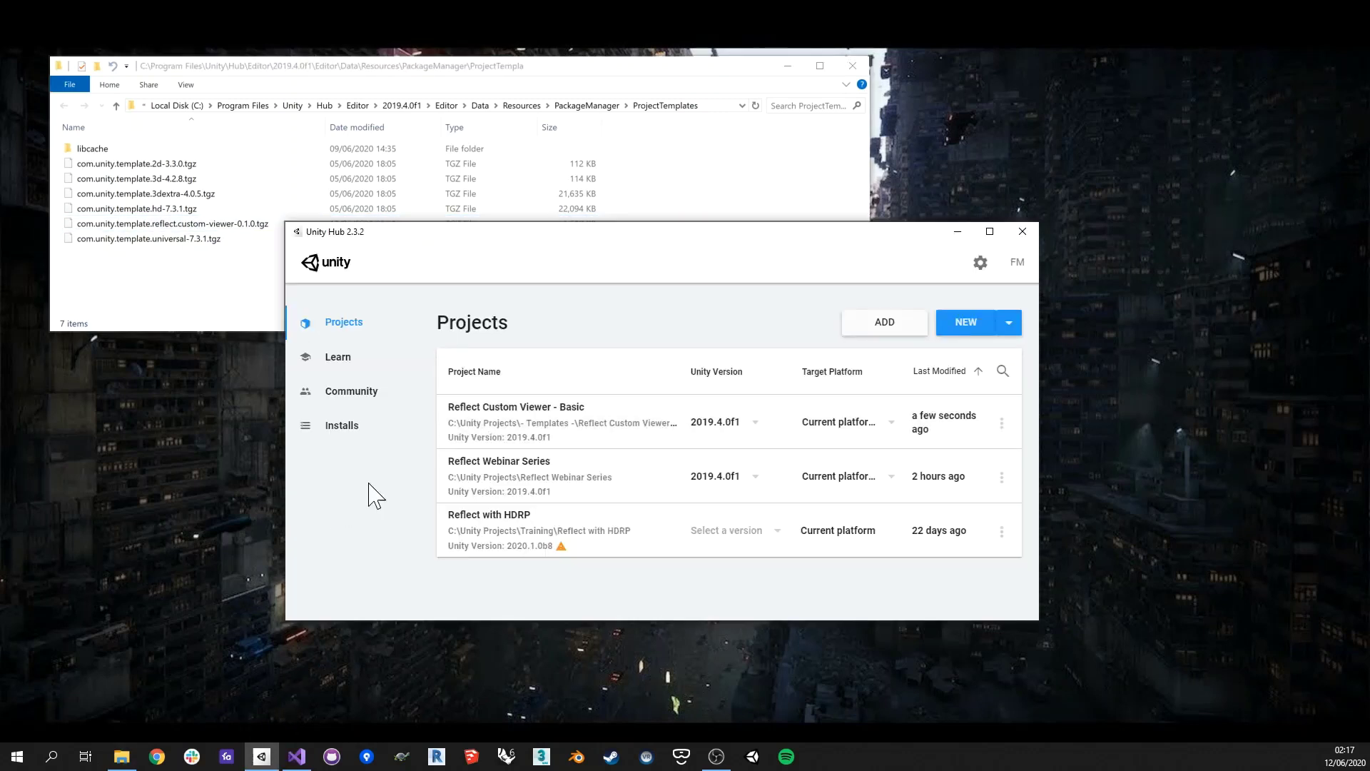
{"action": "left_click", "coordinate": [1005, 326]}
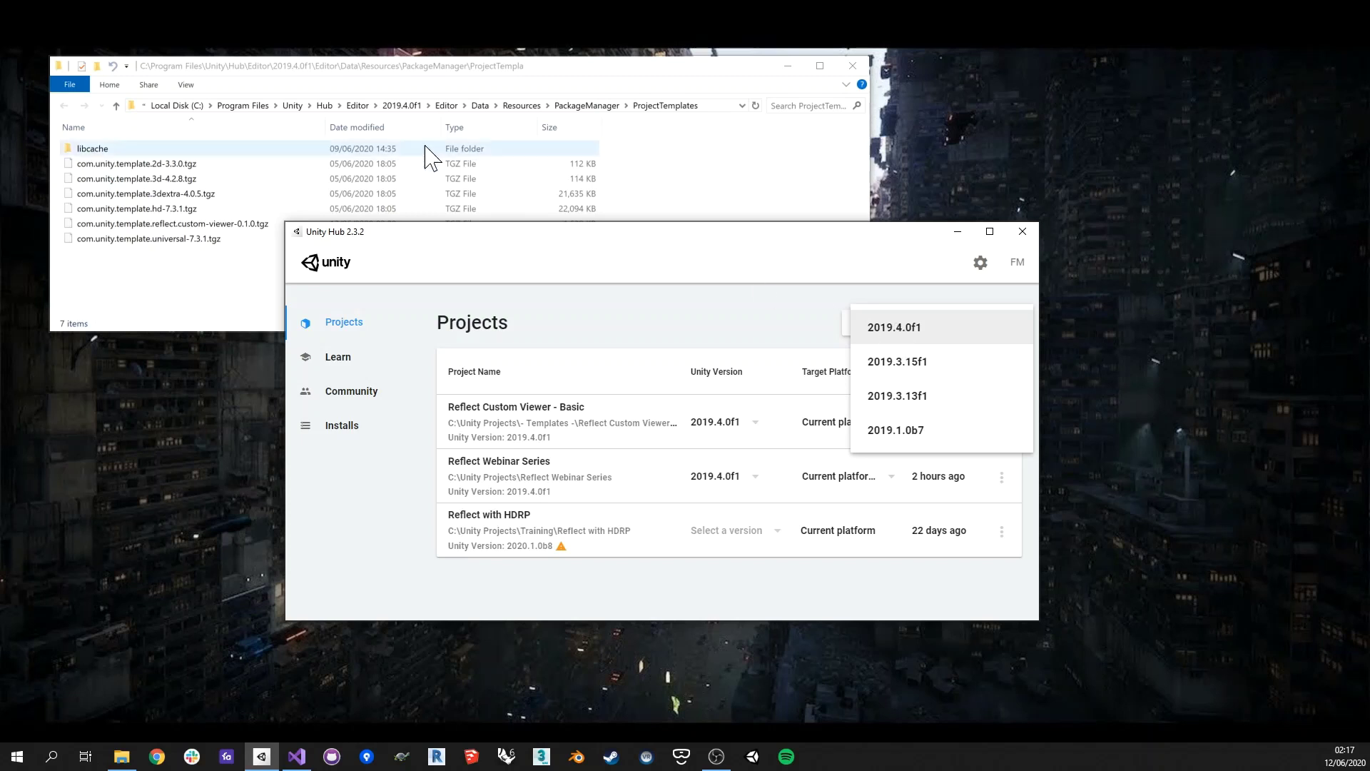
{"action": "left_click", "coordinate": [927, 328]}
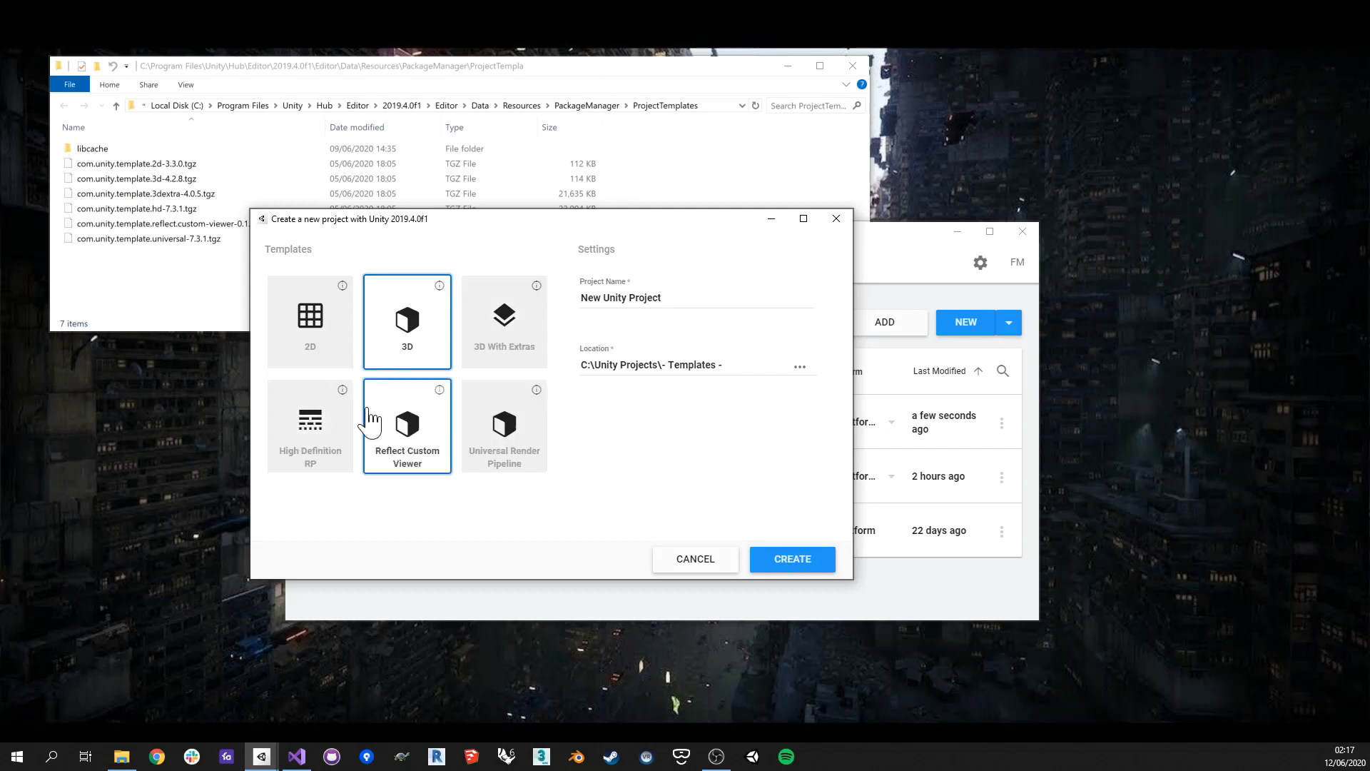
Choose the Reflect Custom Viewer template and name the project 'My Custom Viewer'.
{"action": "left_click", "coordinate": [417, 431]}
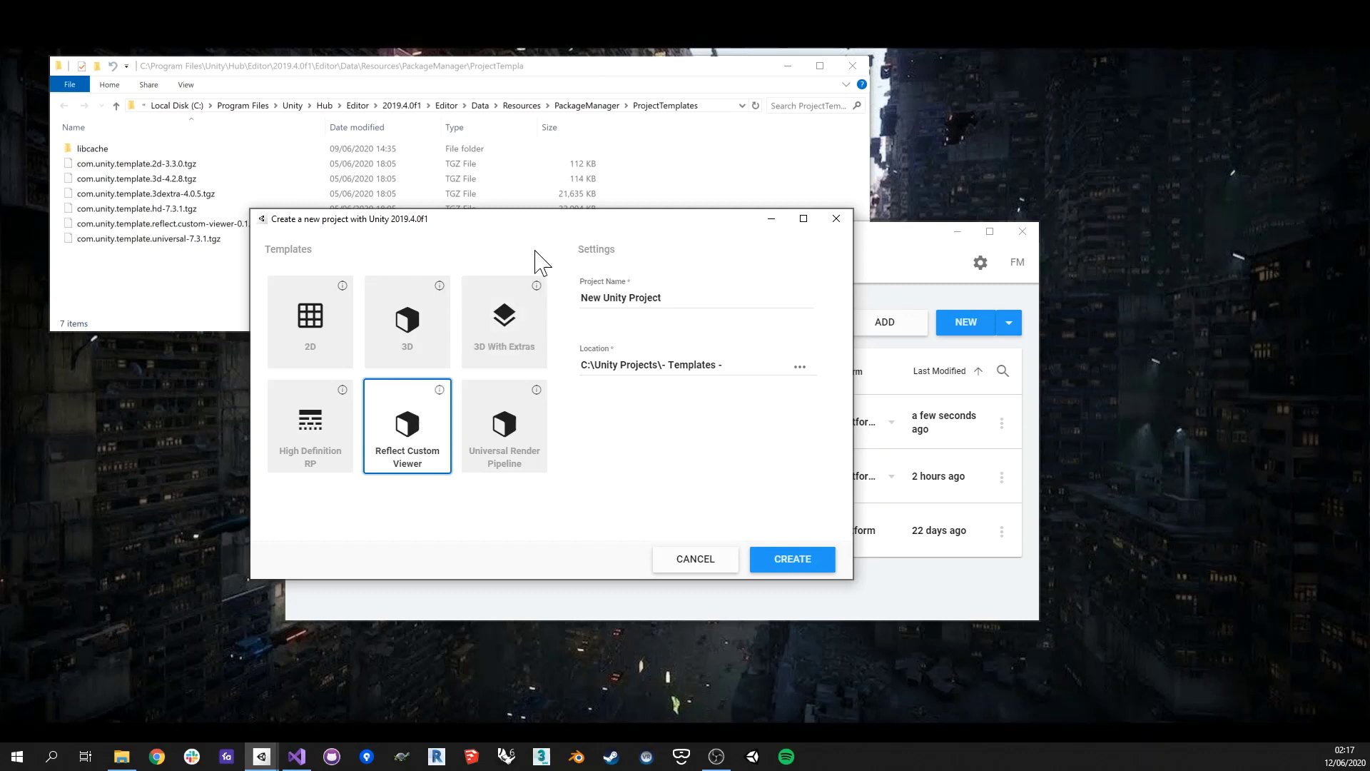
{"action": "left_click", "coordinate": [660, 297]}
{"action": "left_click_drag", "start_coordinate": [660, 298], "coordinate": [574, 298]}
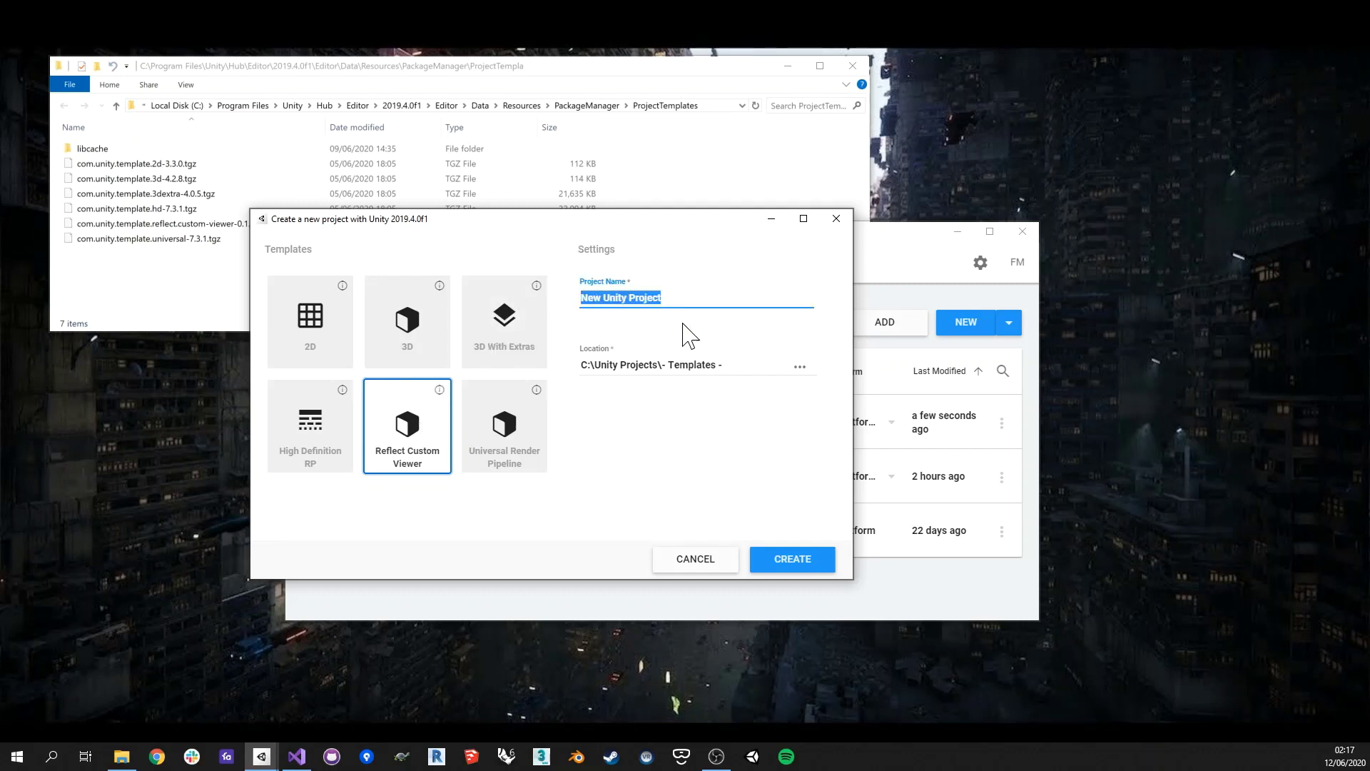
{"action": "type", "text": "M"}
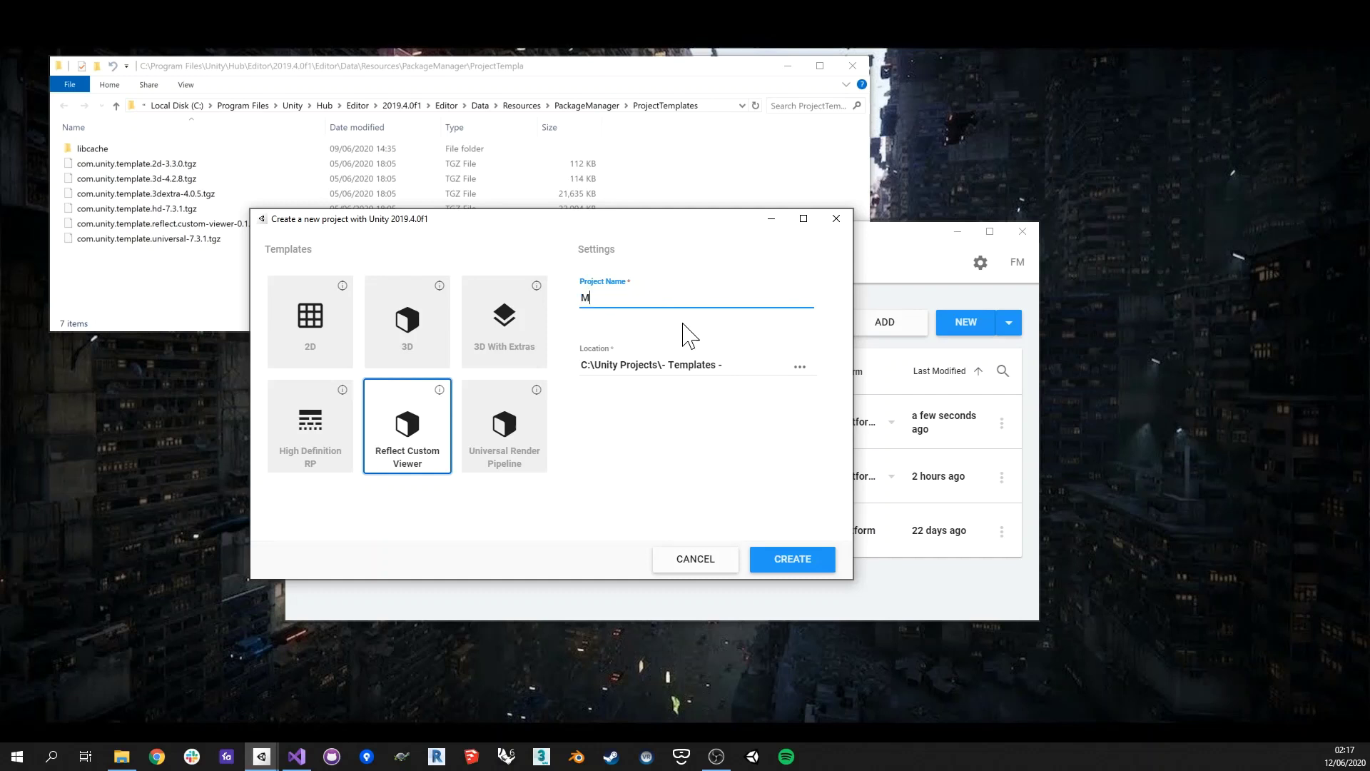
{"action": "type", "text": "y Custom Viewer"}
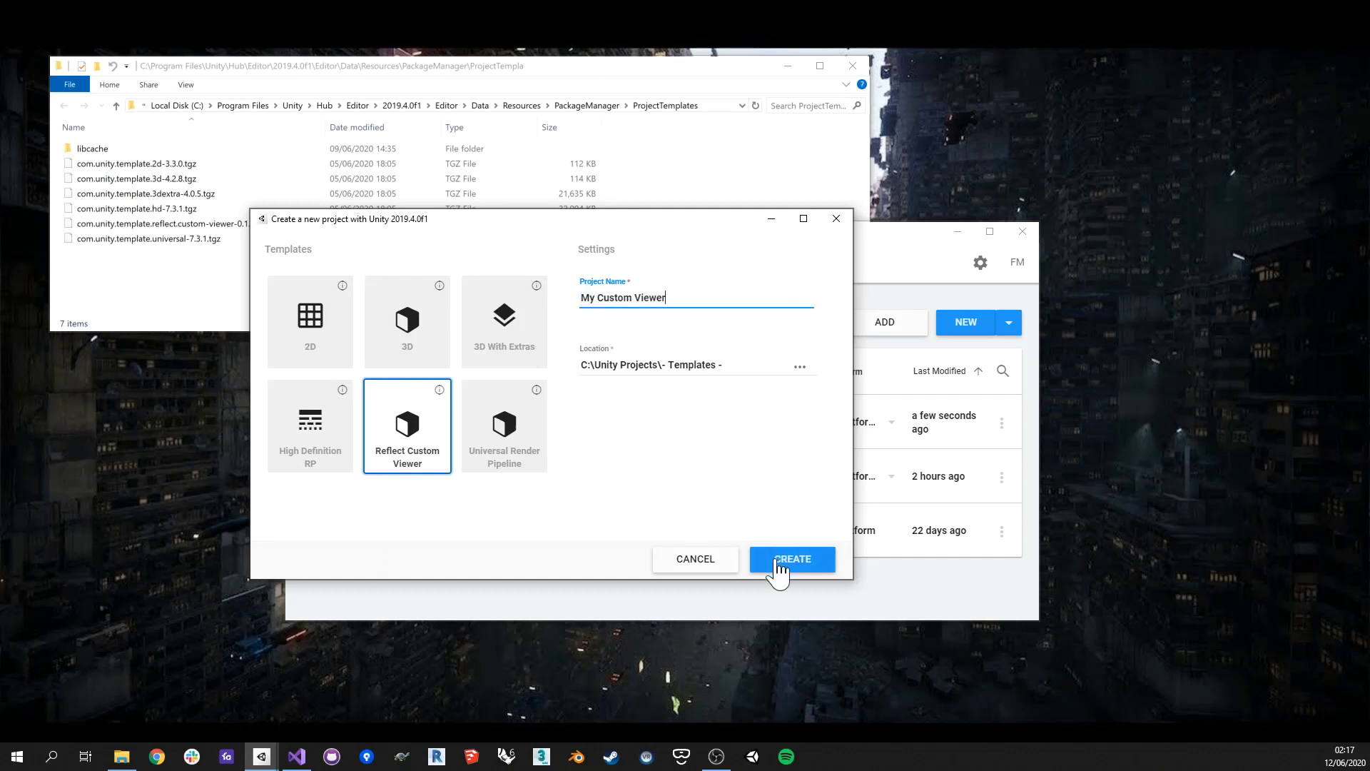
Create the 'My Custom Viewer' project so it opens in Unity 2019.4.0f1 with its Readme.
{"action": "left_click", "coordinate": [778, 568]}
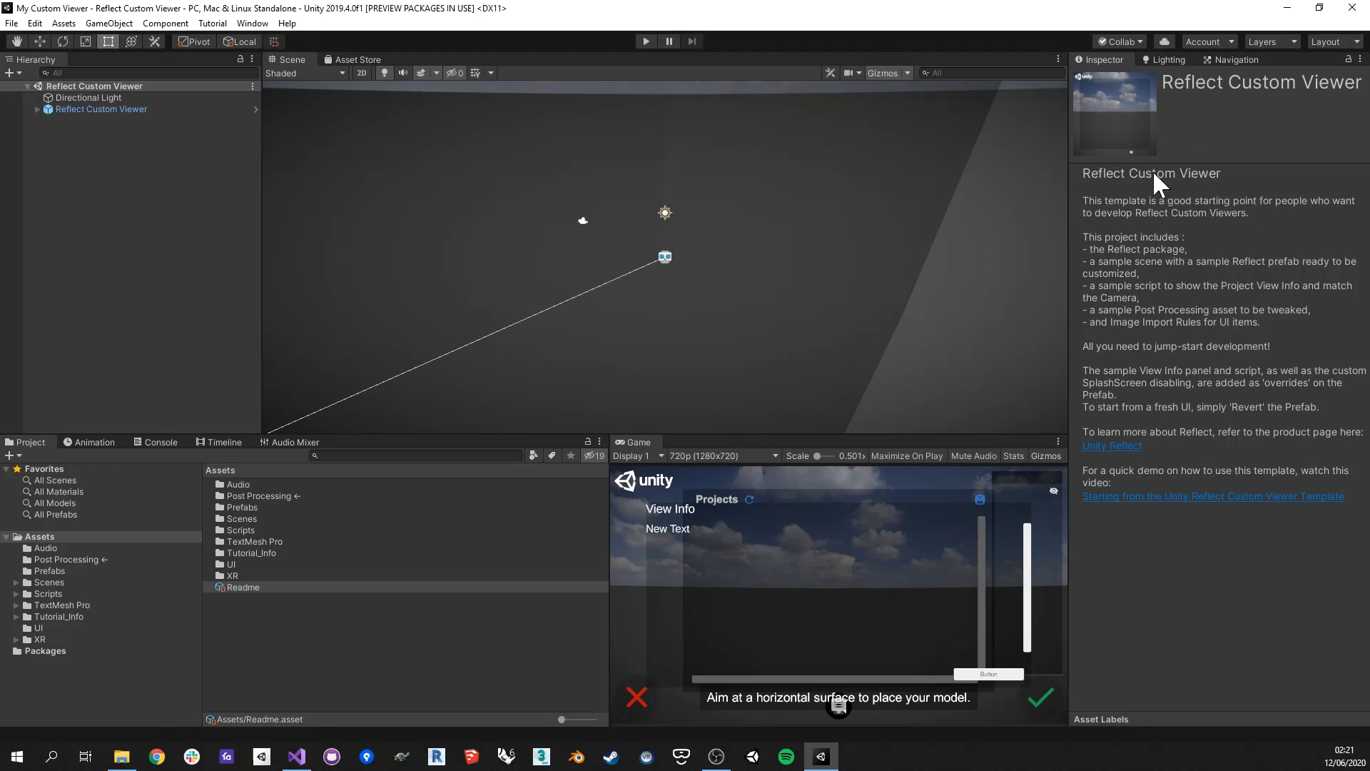
Show the tutorial instructions readme and expand Reflect Custom Viewer in the Hierarchy.
{"action": "left_click", "coordinate": [326, 641]}
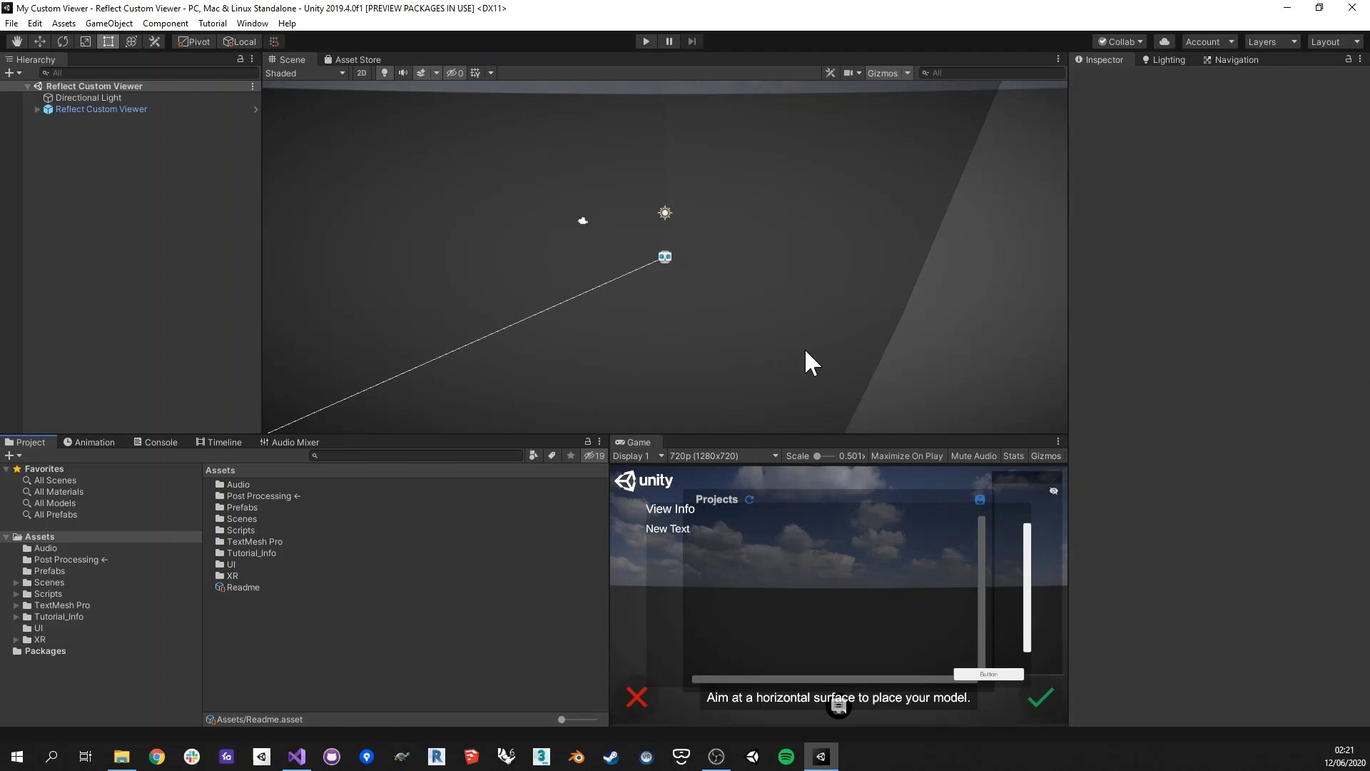
{"action": "left_click", "coordinate": [212, 23]}
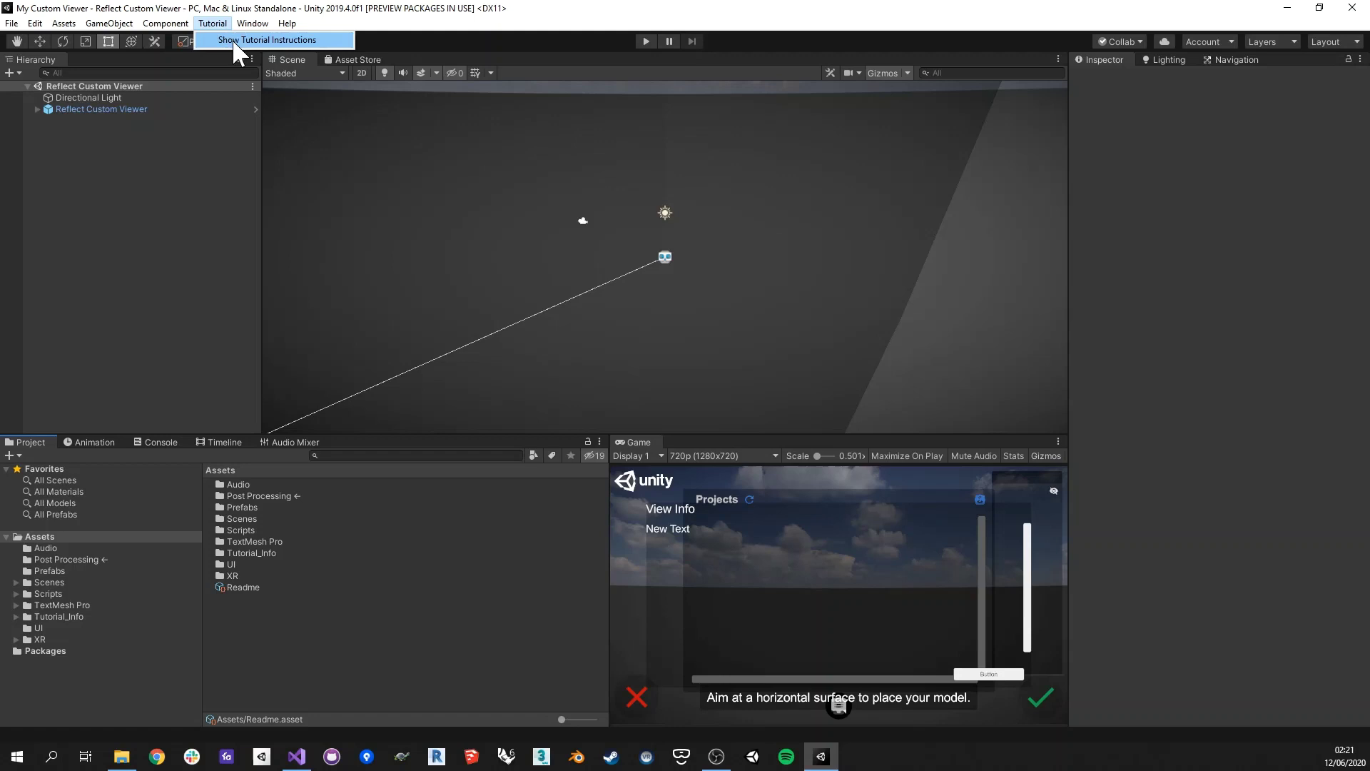
{"action": "left_click", "coordinate": [259, 39]}
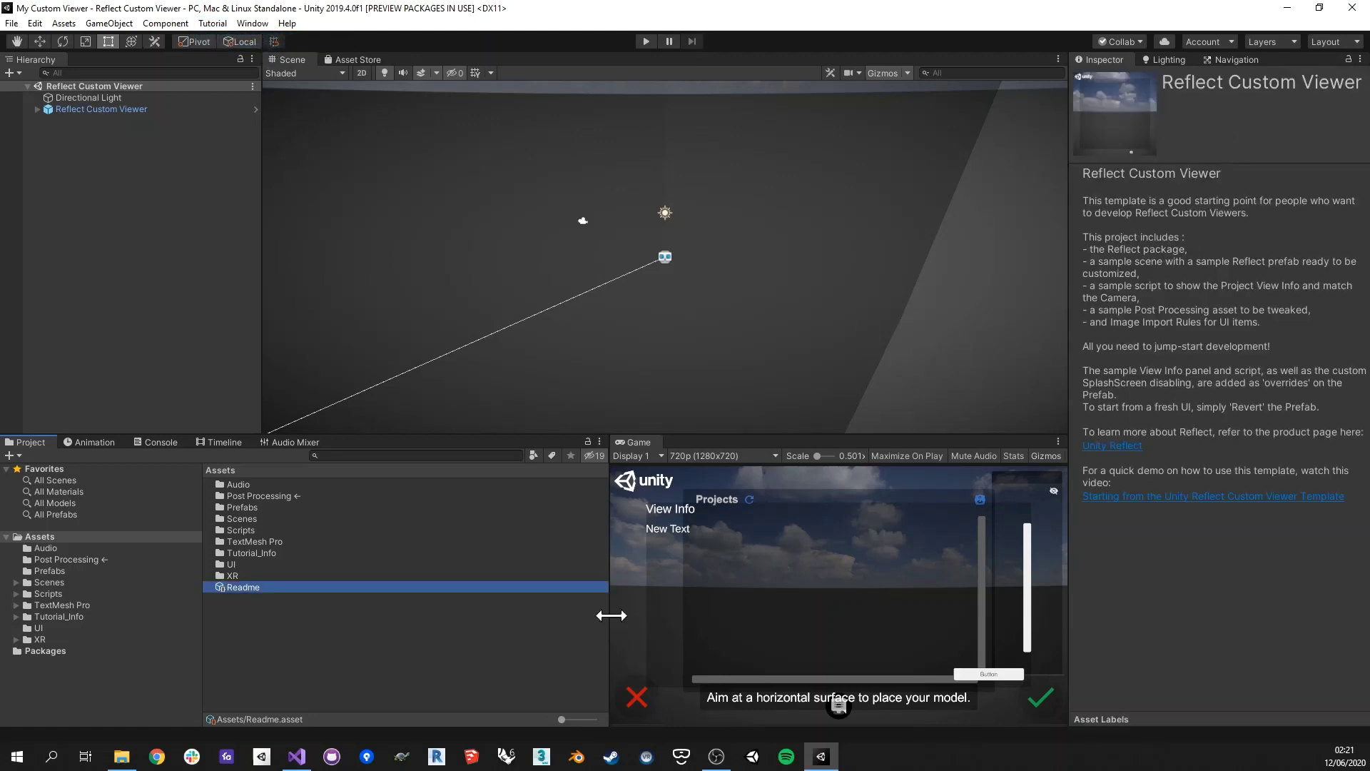
{"action": "left_click", "coordinate": [426, 656]}
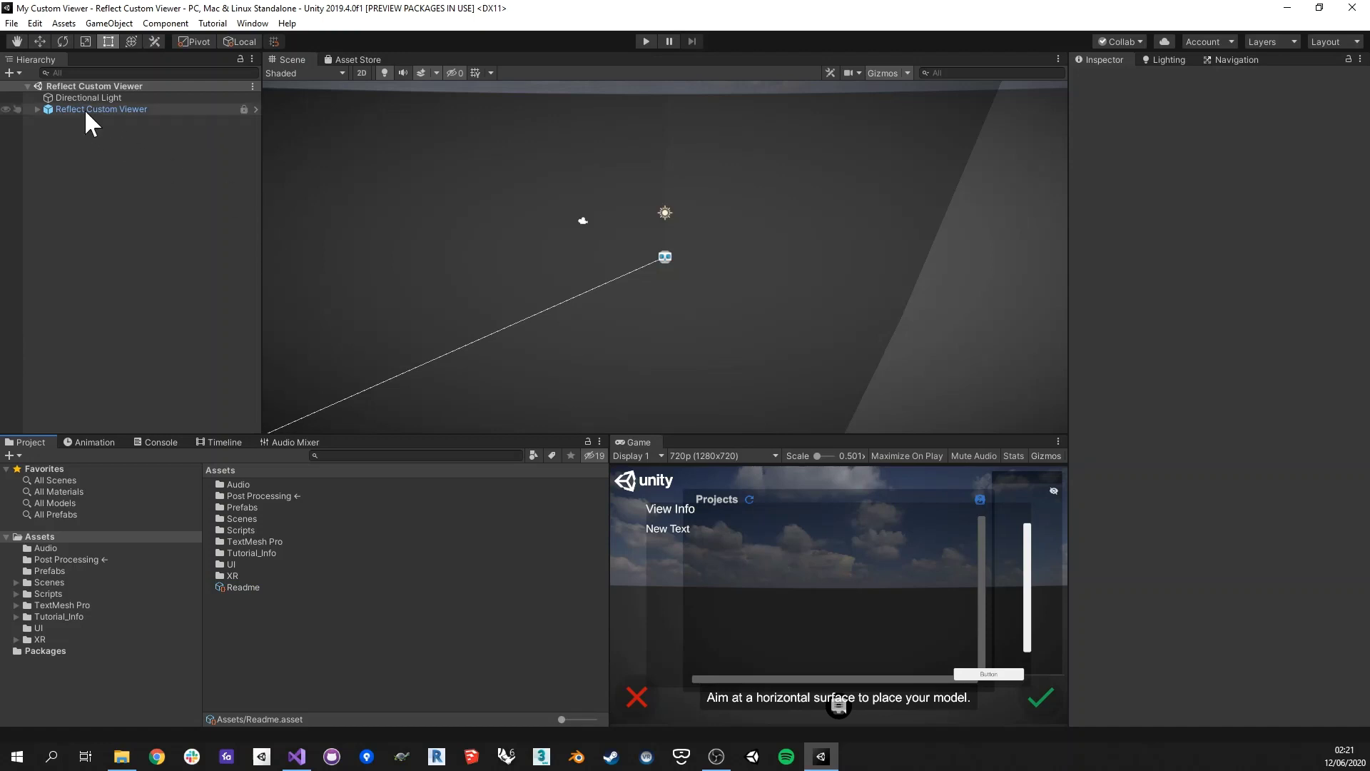
{"action": "left_click", "coordinate": [37, 108]}
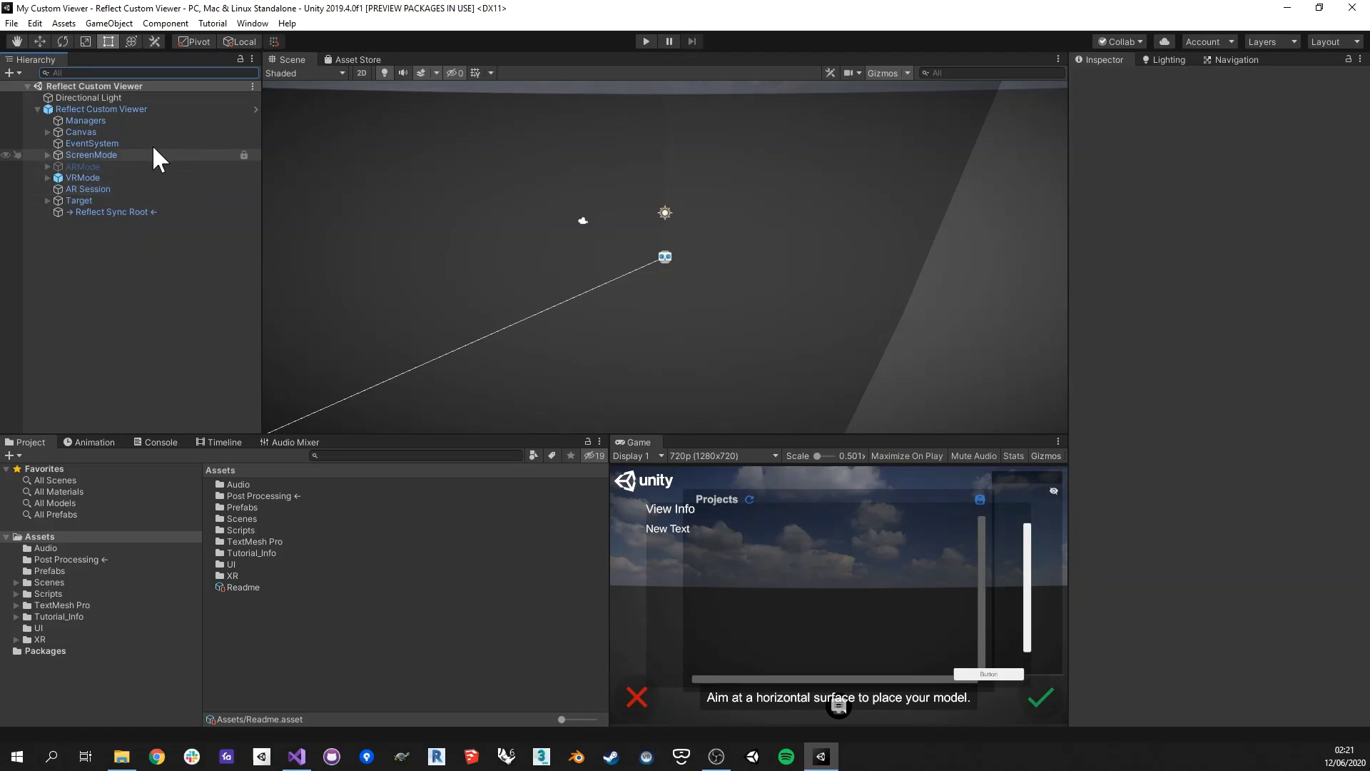
Review the project's packages in the Package Manager, then close it.
{"action": "left_click", "coordinate": [253, 22]}
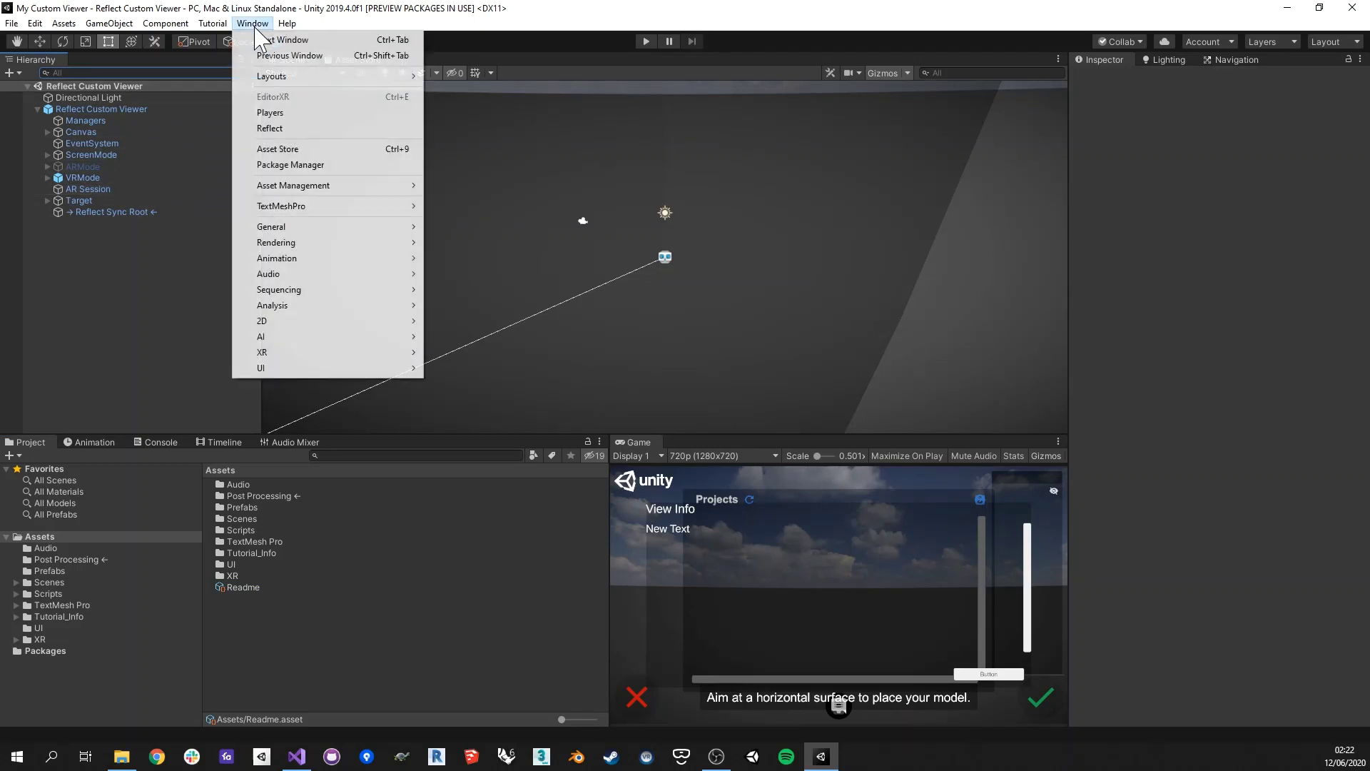
{"action": "left_click", "coordinate": [319, 168]}
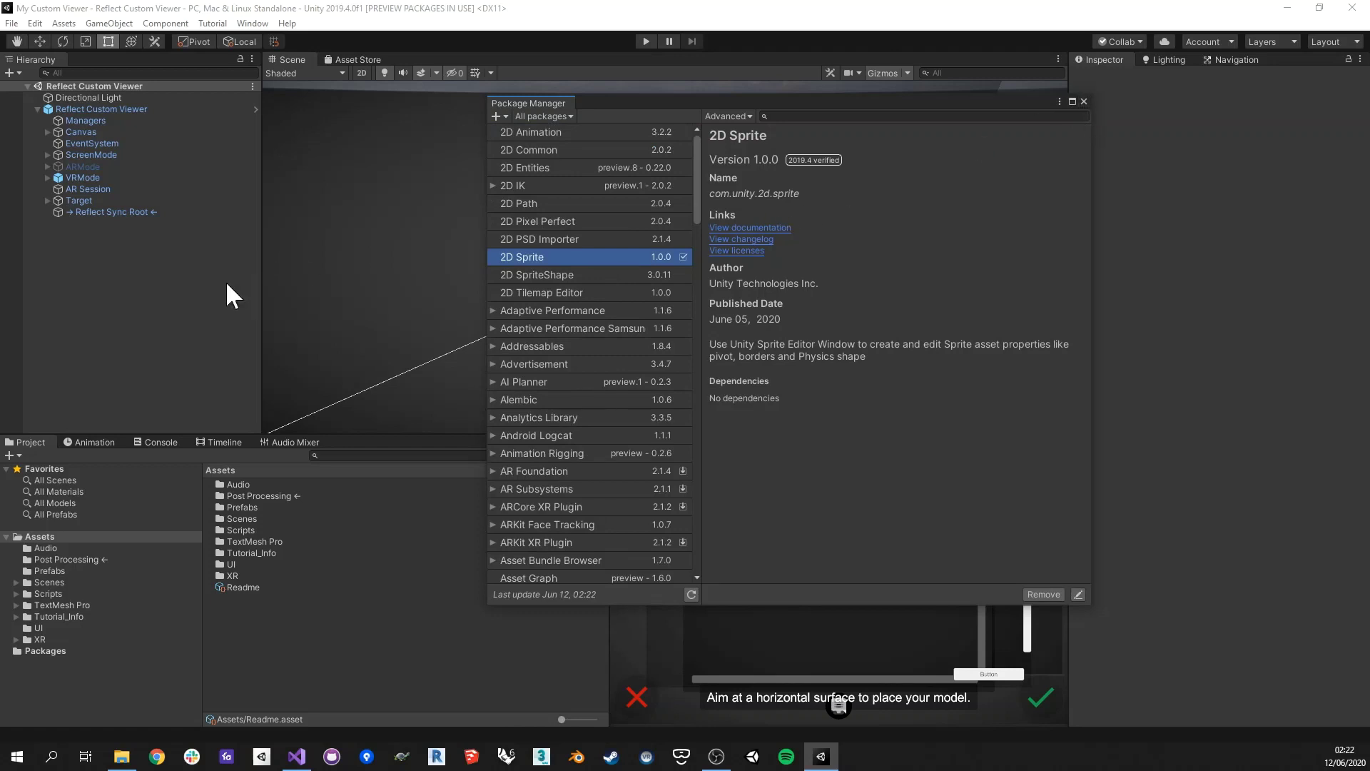
{"action": "left_click", "coordinate": [1083, 101]}
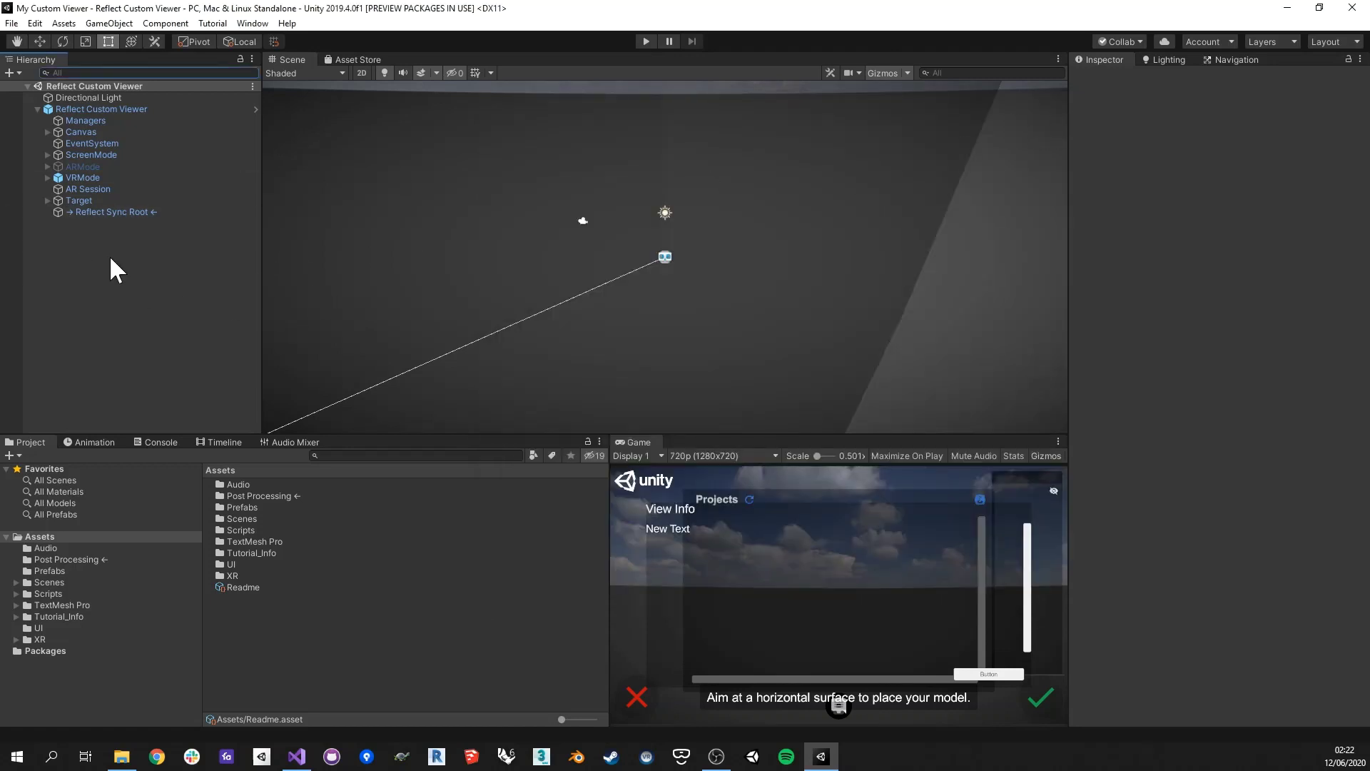
{"action": "left_click", "coordinate": [35, 23]}
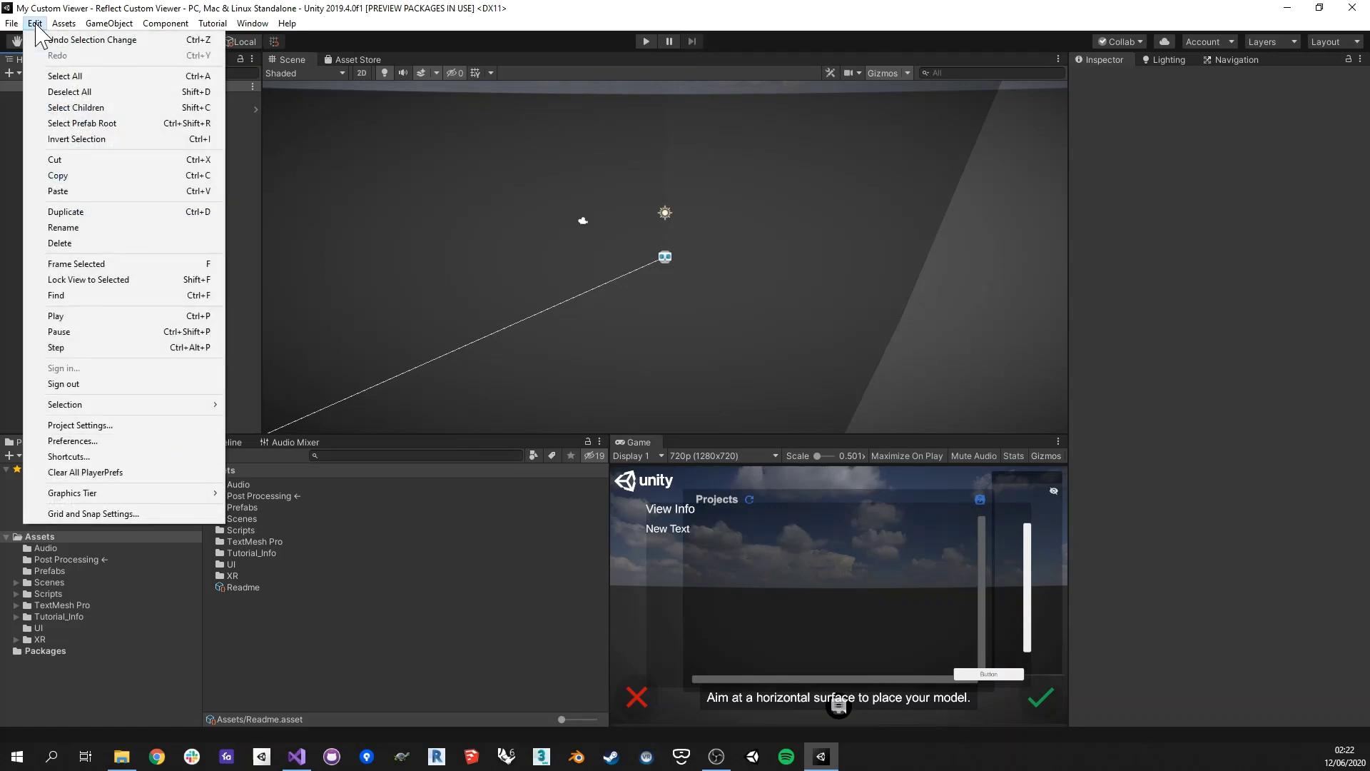
{"action": "left_click", "coordinate": [80, 424]}
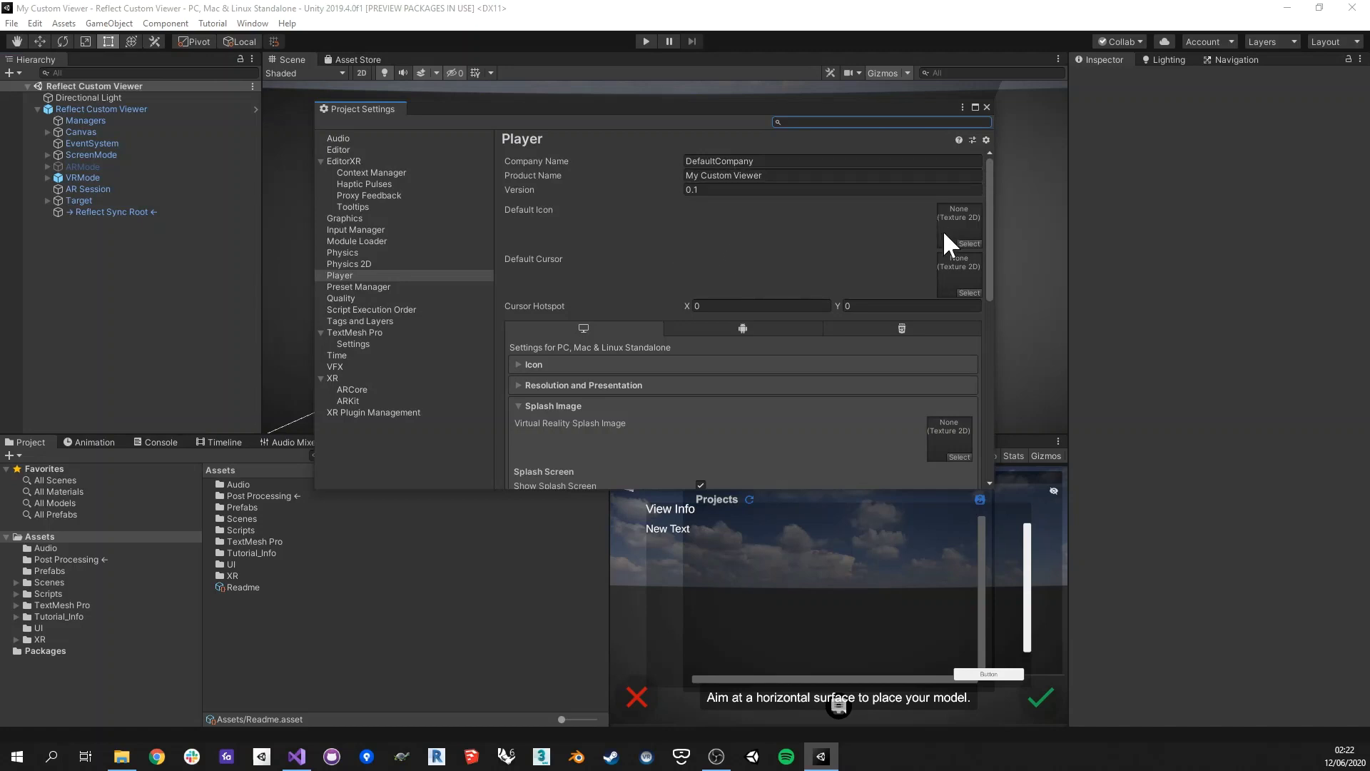
{"action": "left_click_drag", "start_coordinate": [987, 192], "coordinate": [978, 278]}
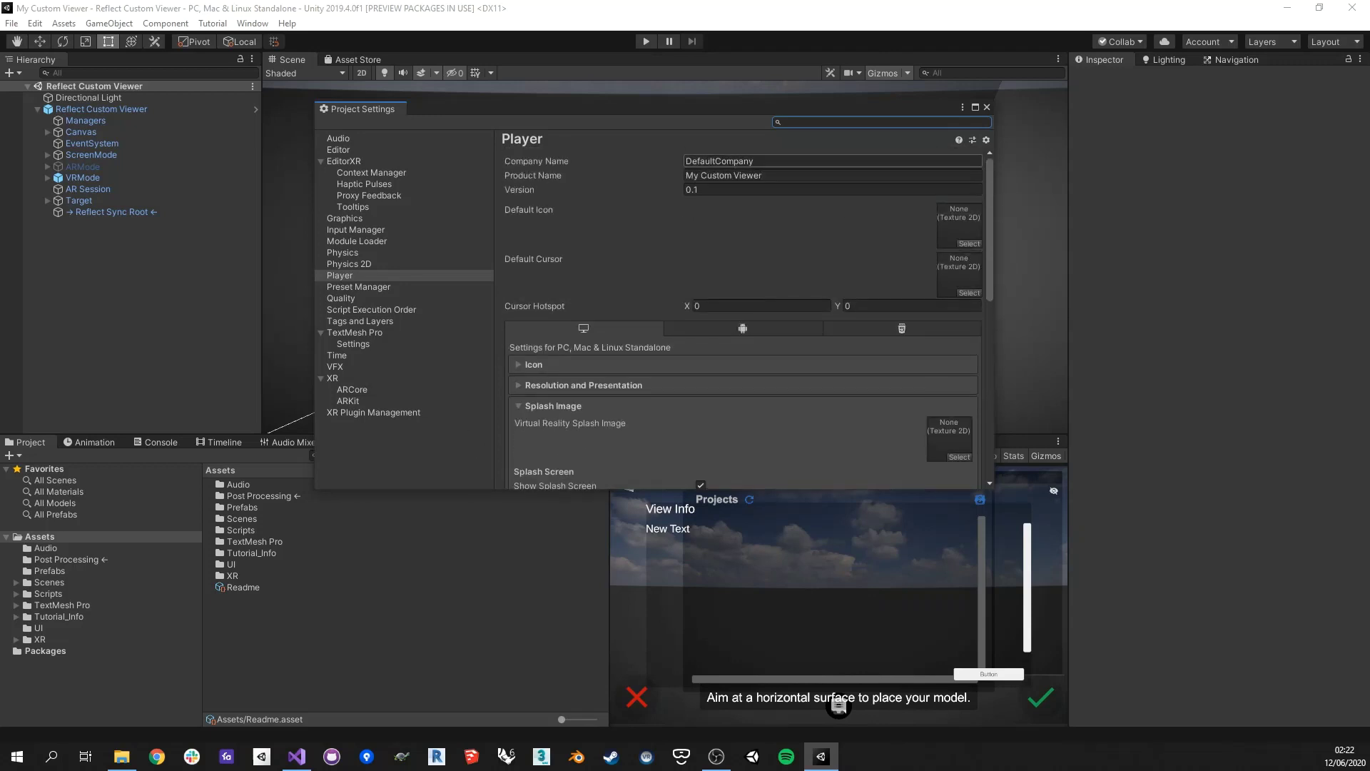
{"action": "left_click_drag", "start_coordinate": [963, 104], "coordinate": [977, 142]}
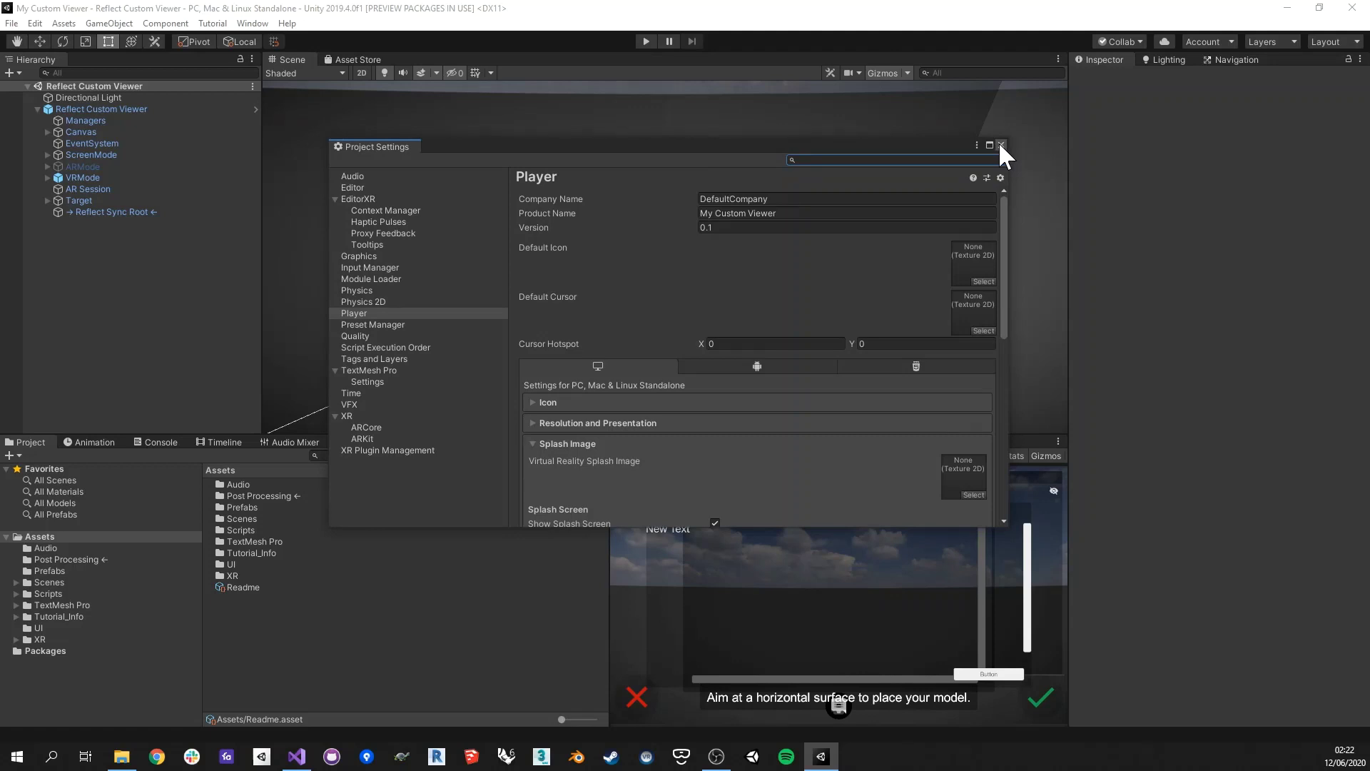
{"action": "left_click", "coordinate": [1001, 144]}
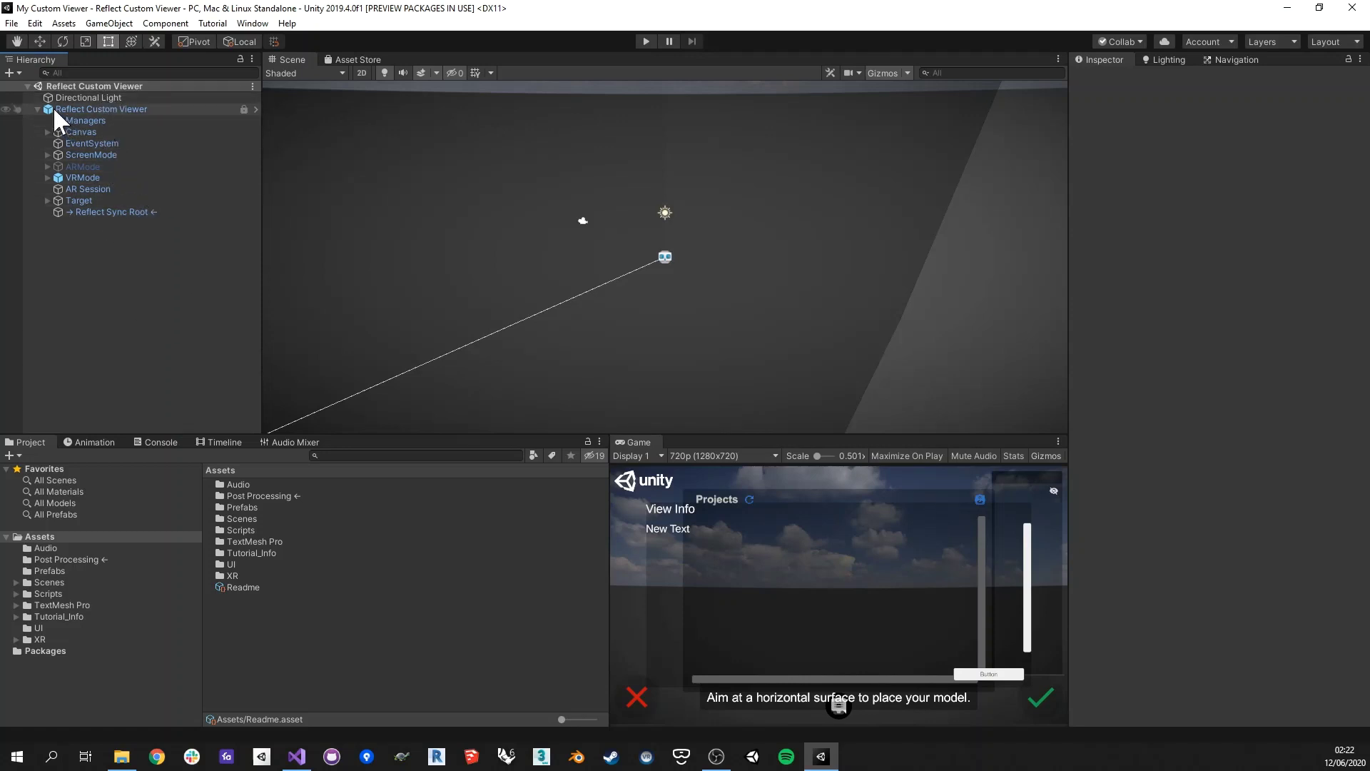
Select the Reflect Custom Viewer object and locate its prefab asset in Assets/Prefabs.
{"action": "left_click", "coordinate": [130, 108]}
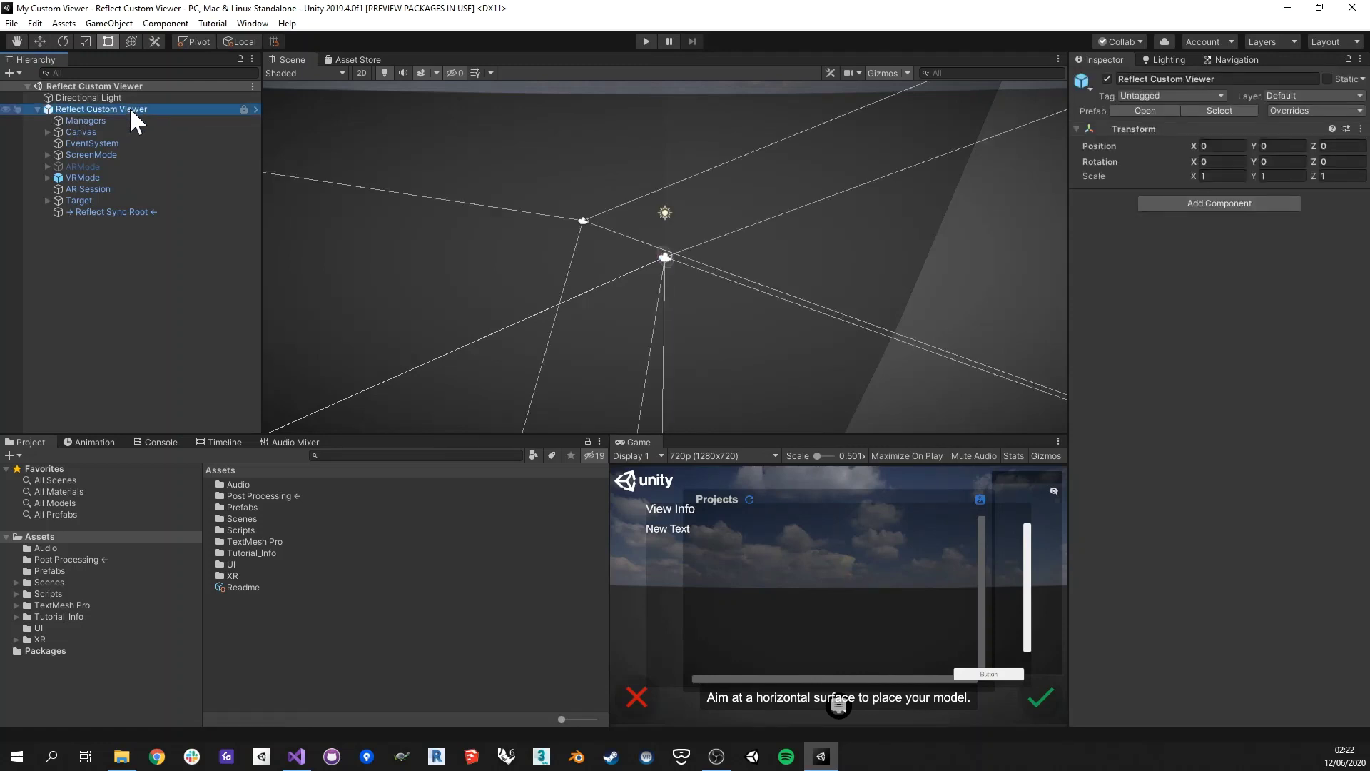
{"action": "left_click", "coordinate": [1227, 107]}
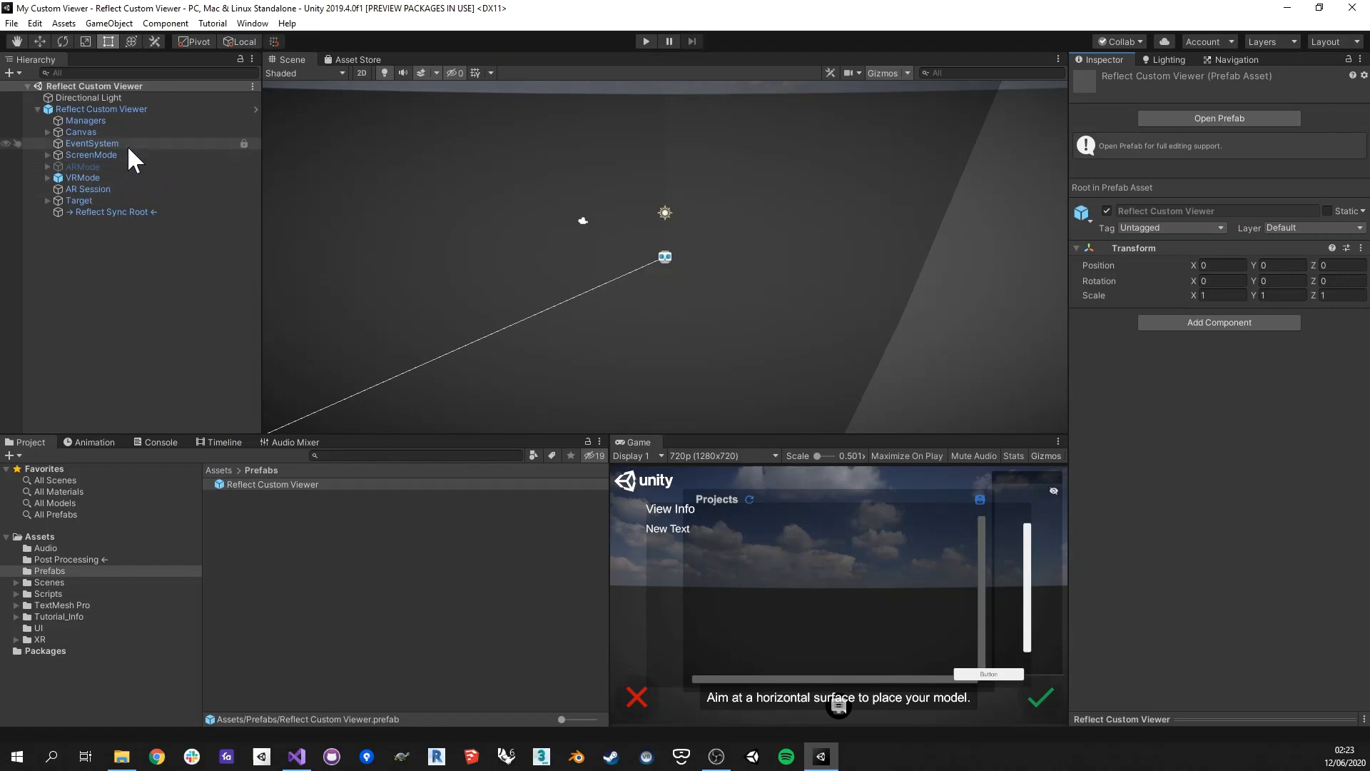
Open the Reflect Custom Viewer prefab in 2D view with a taller Hierarchy.
{"action": "left_click", "coordinate": [255, 109]}
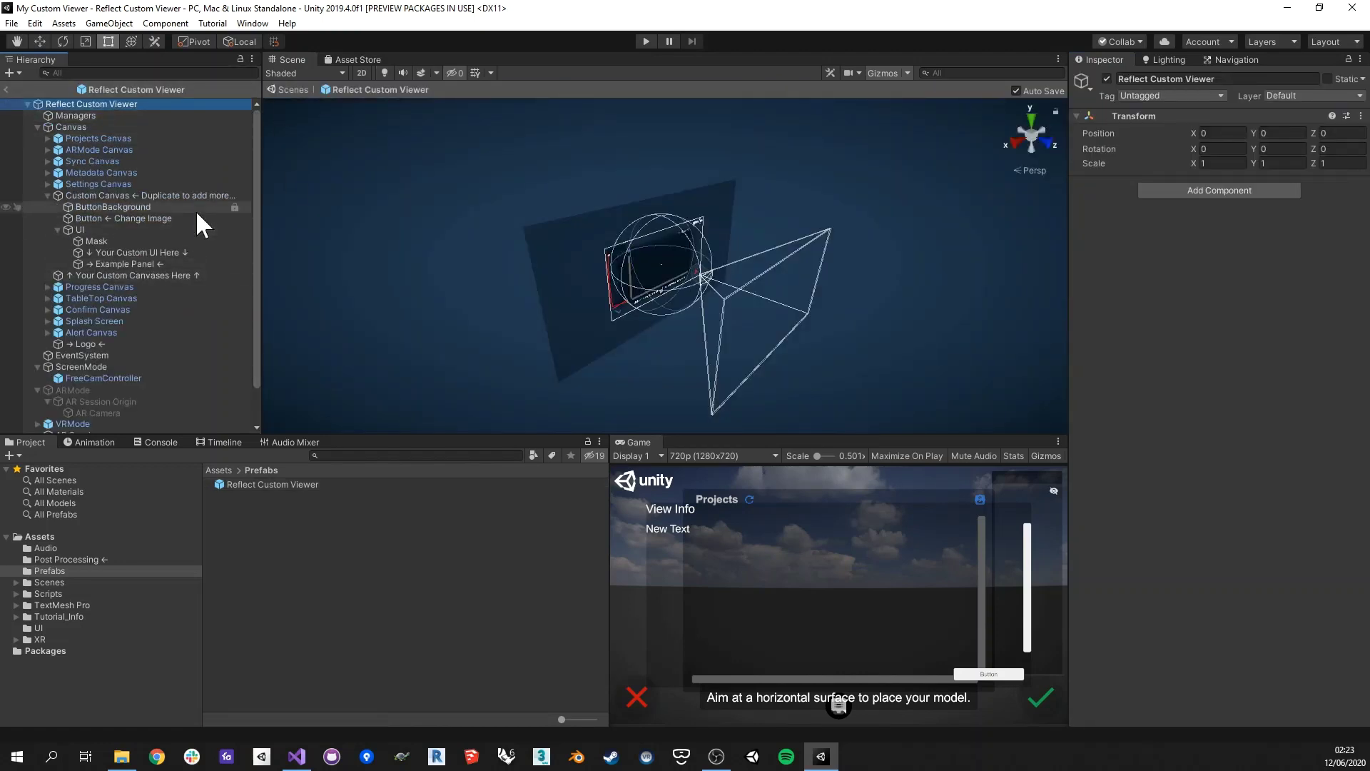
{"action": "left_click", "coordinate": [361, 73]}
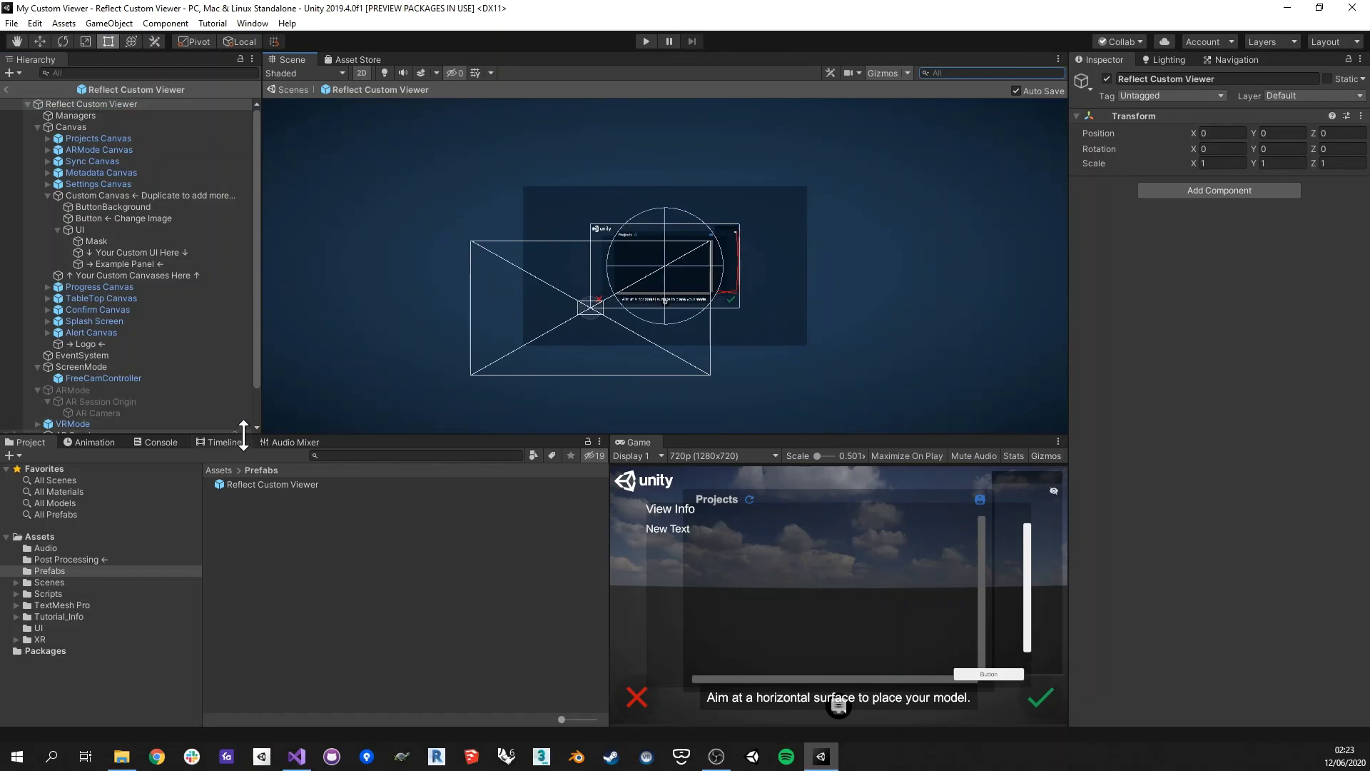
{"action": "left_click_drag", "start_coordinate": [244, 433], "coordinate": [238, 478]}
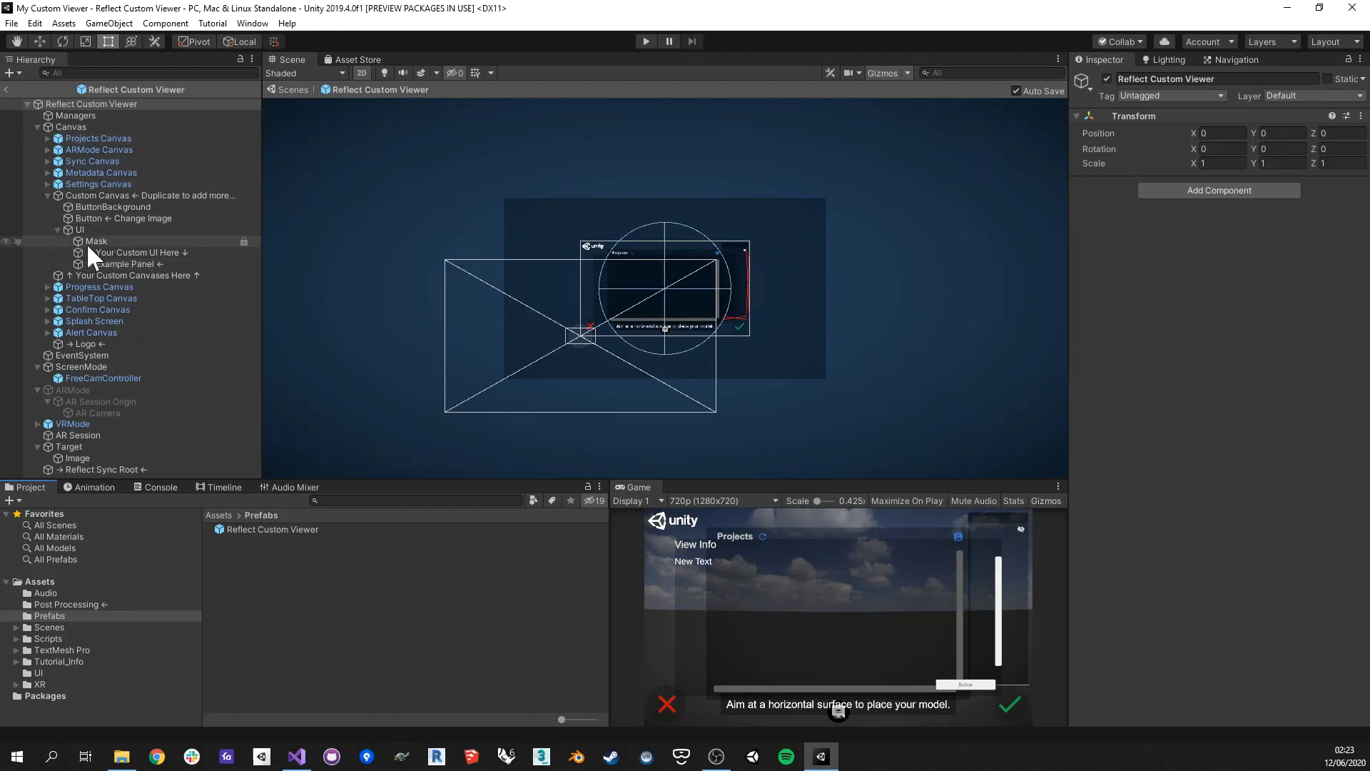
Inspect the Custom Canvas children: Change Image button, UI, Your Custom UI Here, Example Panel.
{"action": "left_click", "coordinate": [99, 275]}
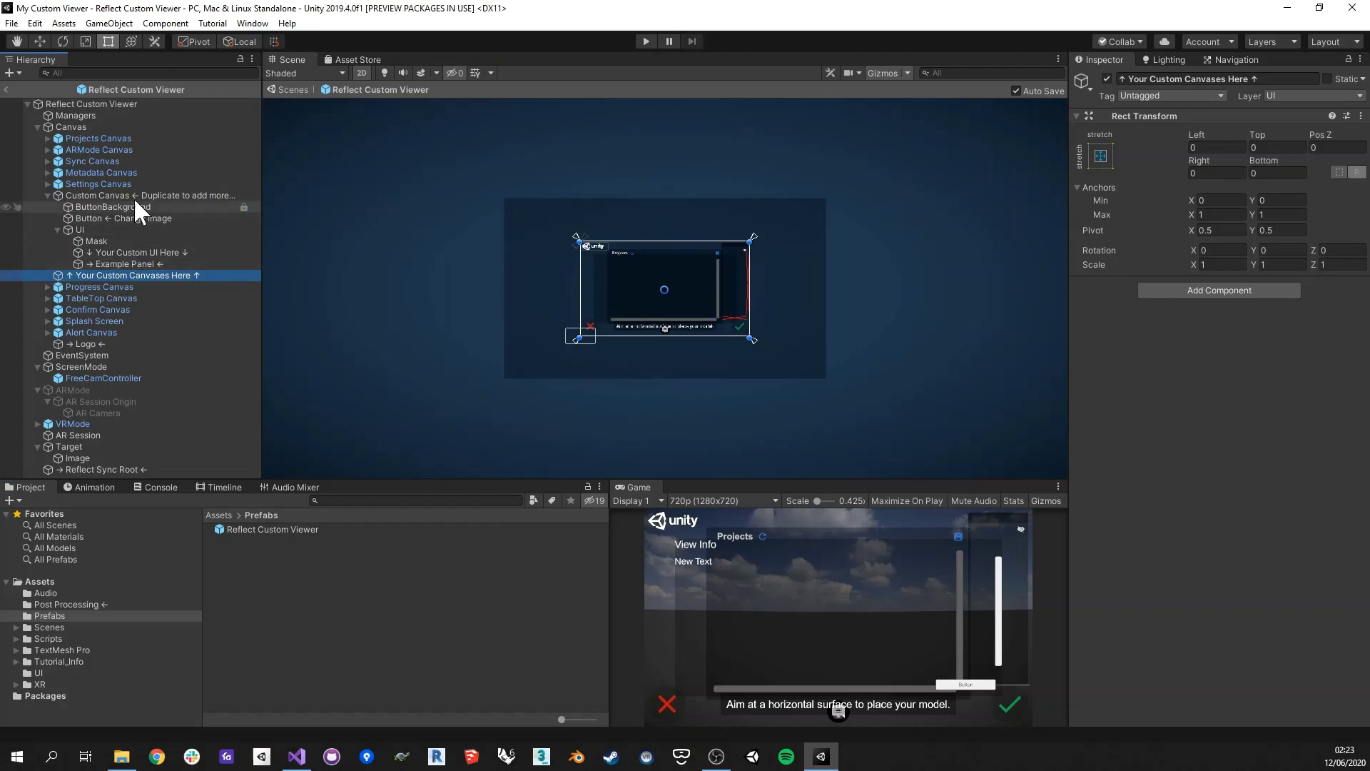
{"action": "left_click", "coordinate": [91, 196]}
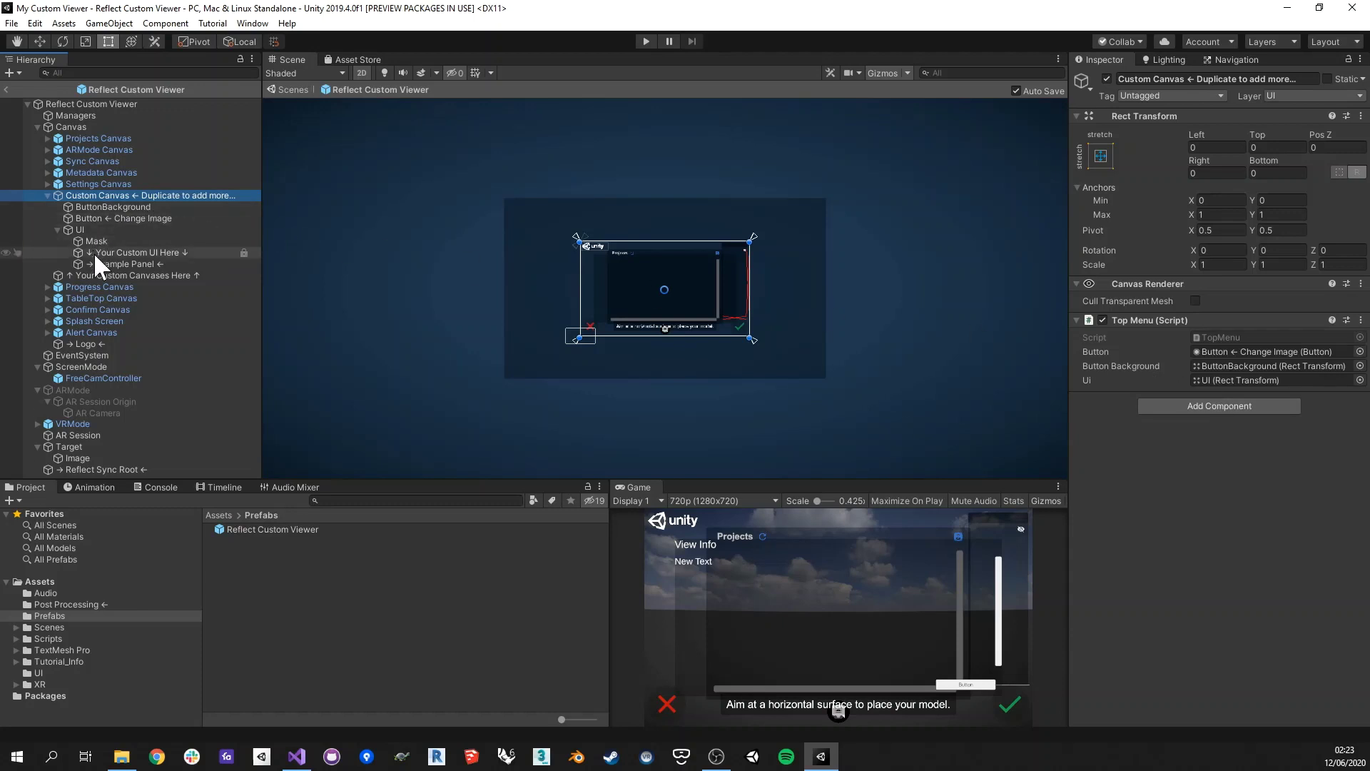
{"action": "left_click", "coordinate": [105, 215]}
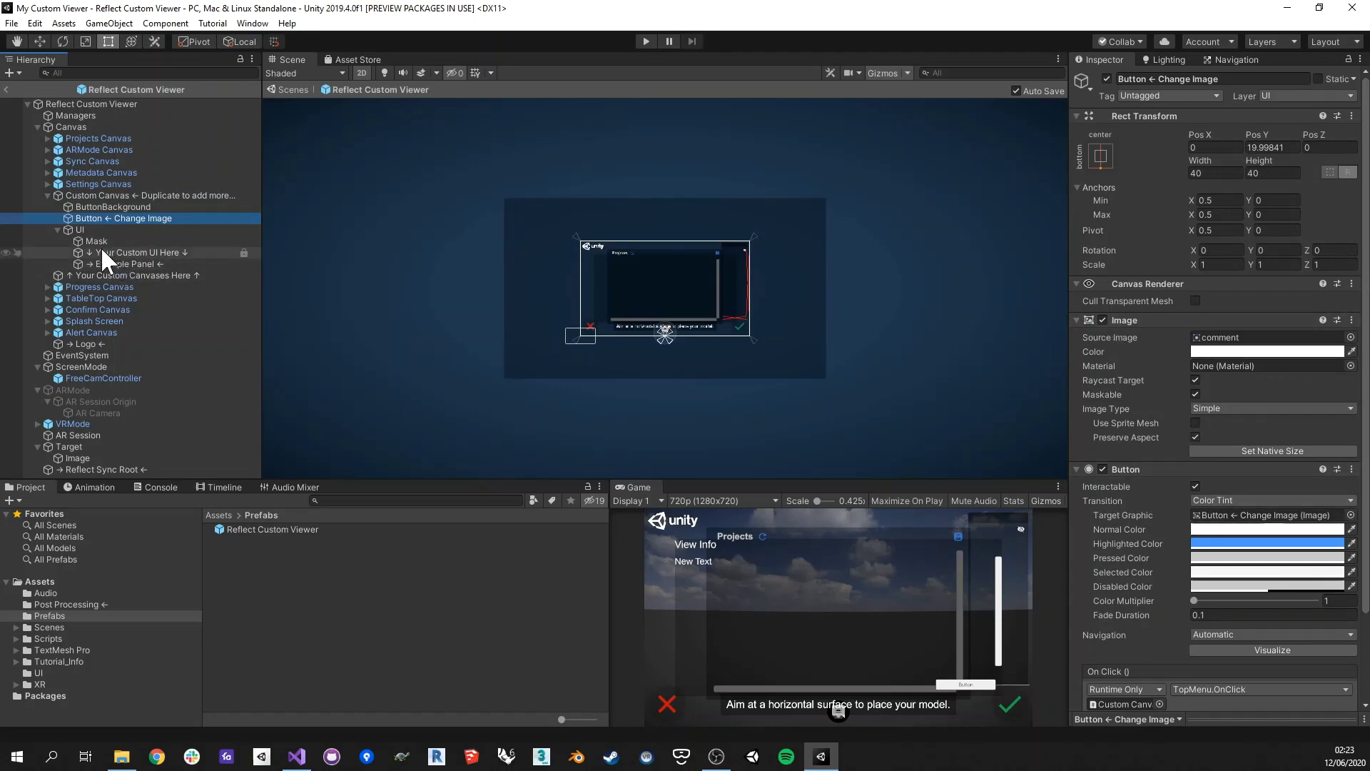
{"action": "left_click", "coordinate": [79, 229]}
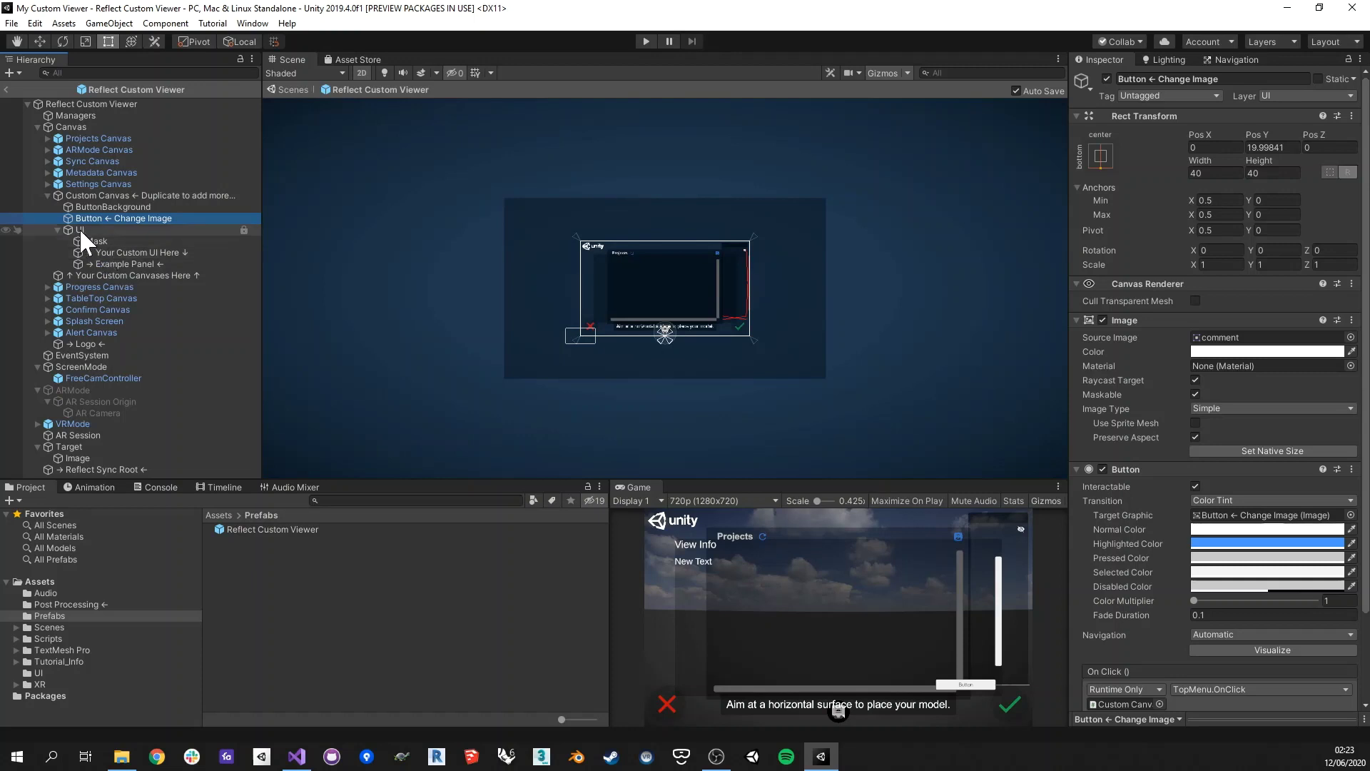
{"action": "left_click", "coordinate": [140, 254]}
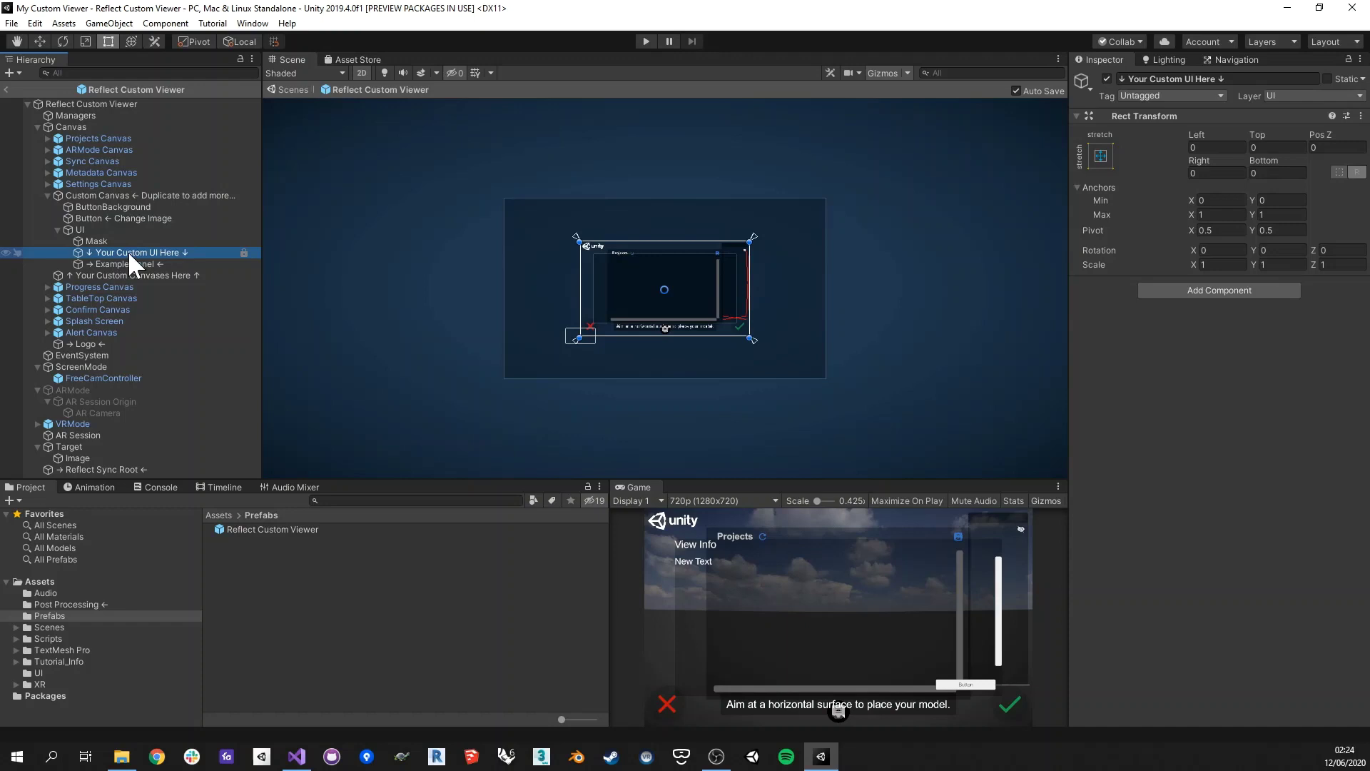
{"action": "left_click", "coordinate": [97, 262]}
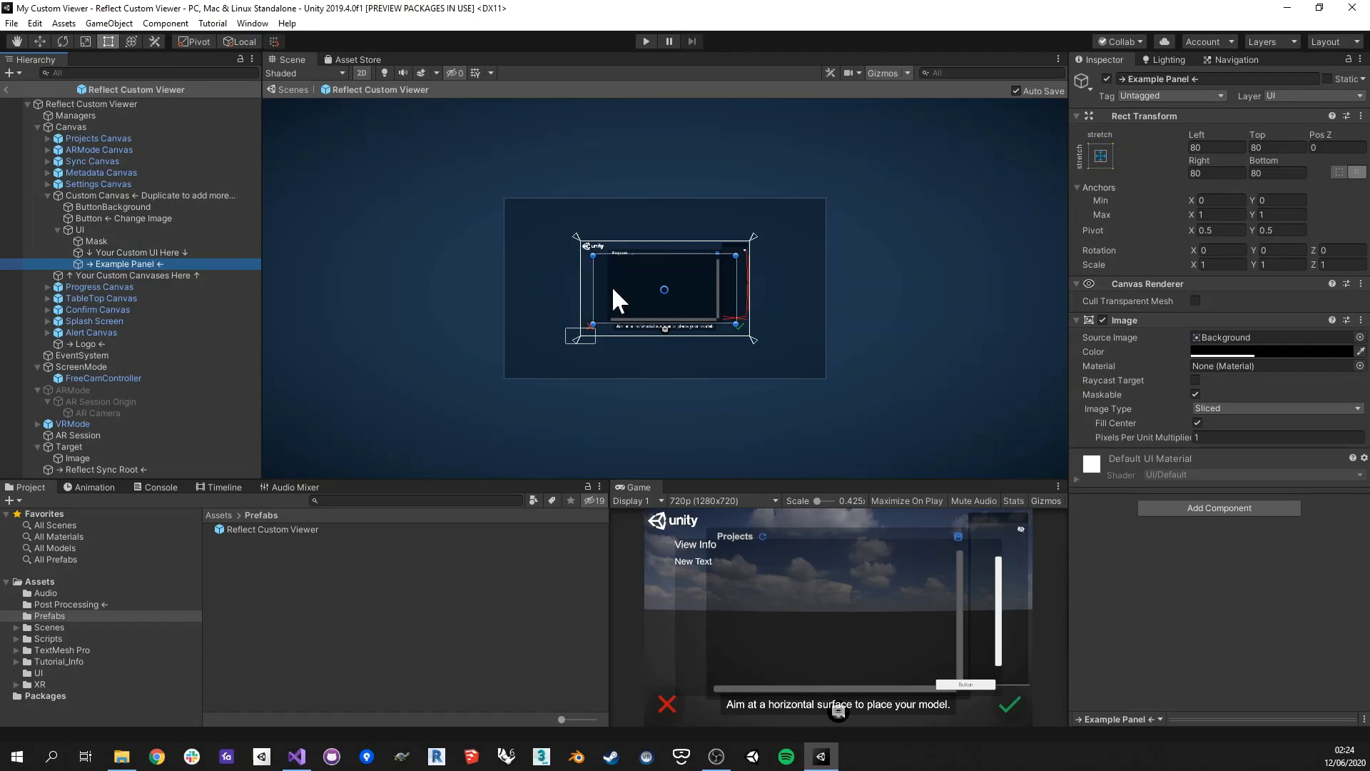
{"action": "left_click", "coordinate": [177, 194]}
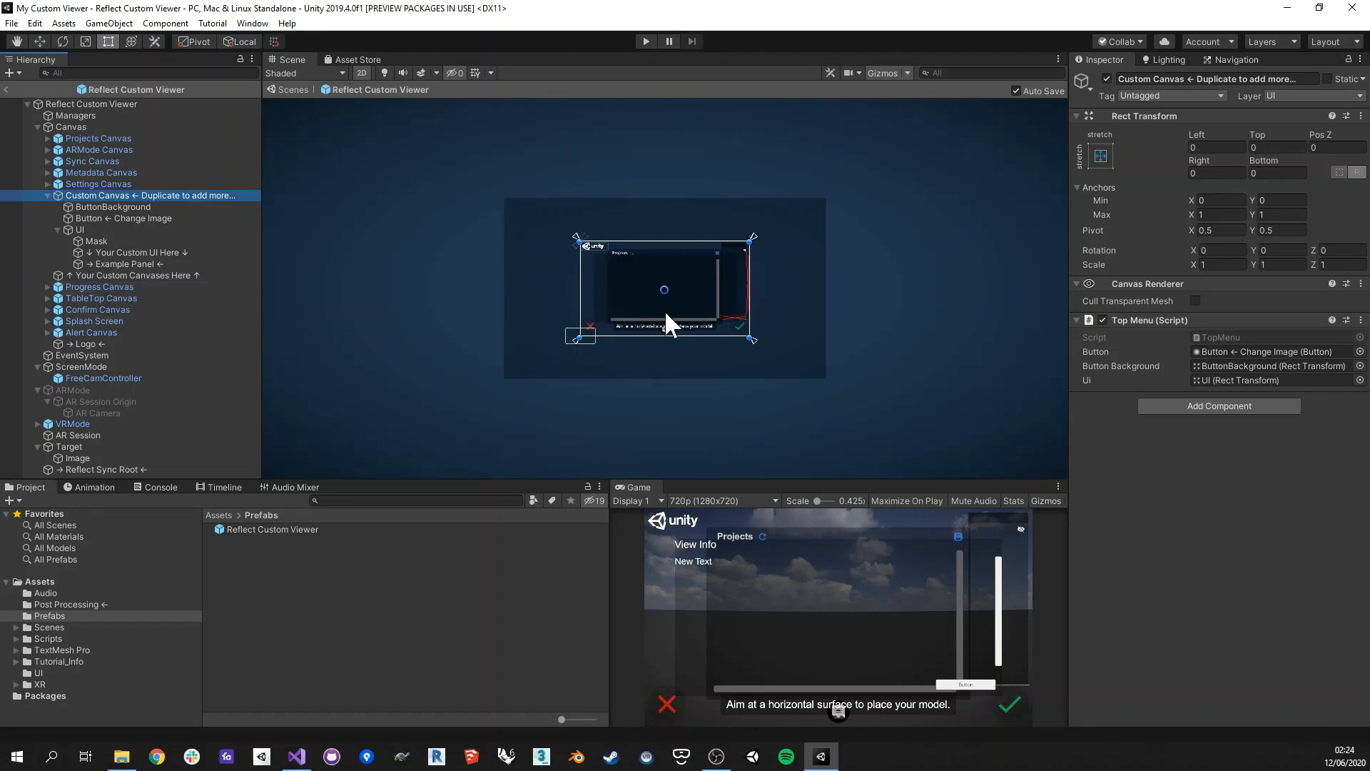
Isolate the Custom Canvas with Shift+H and pan the scene across it.
{"action": "scroll", "coordinate": [665, 310], "scroll_direction": "up", "scroll_amount": 3}
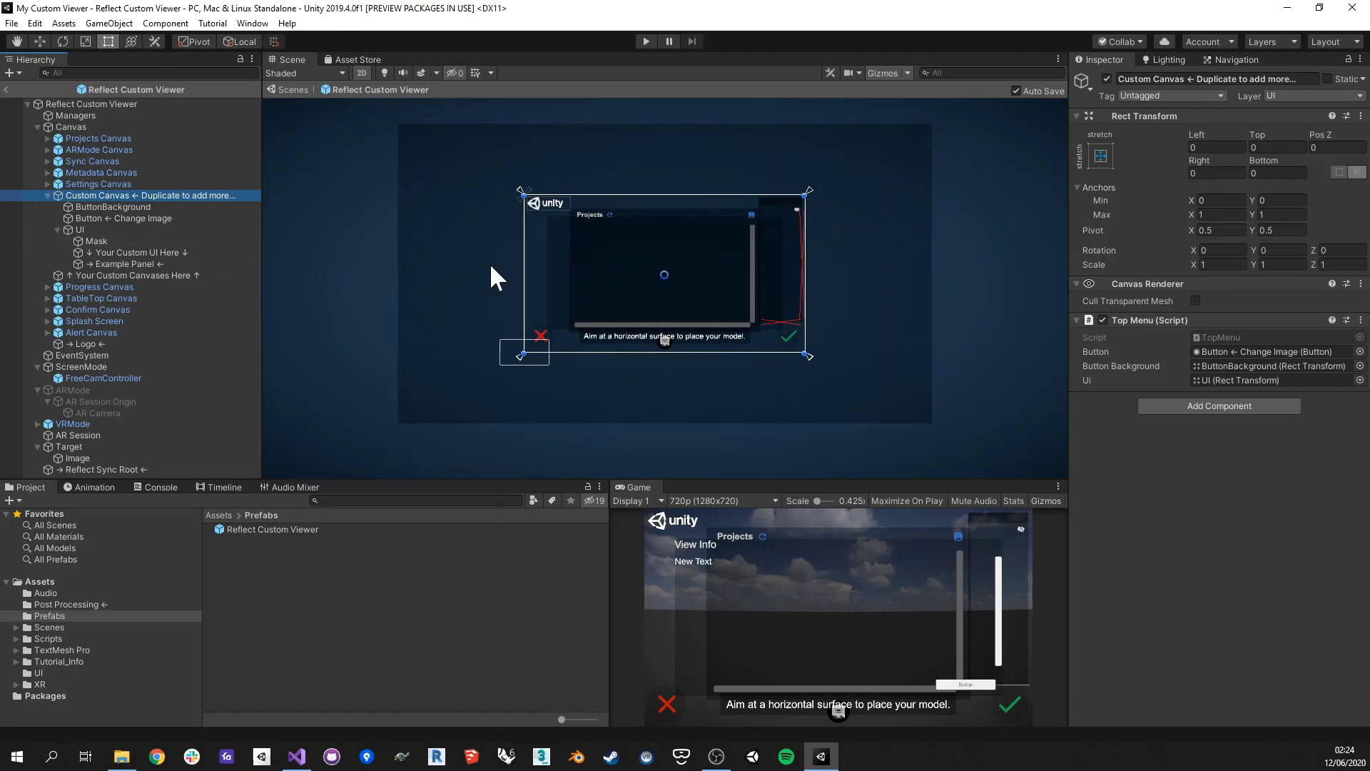
{"action": "key", "text": "shift+h"}
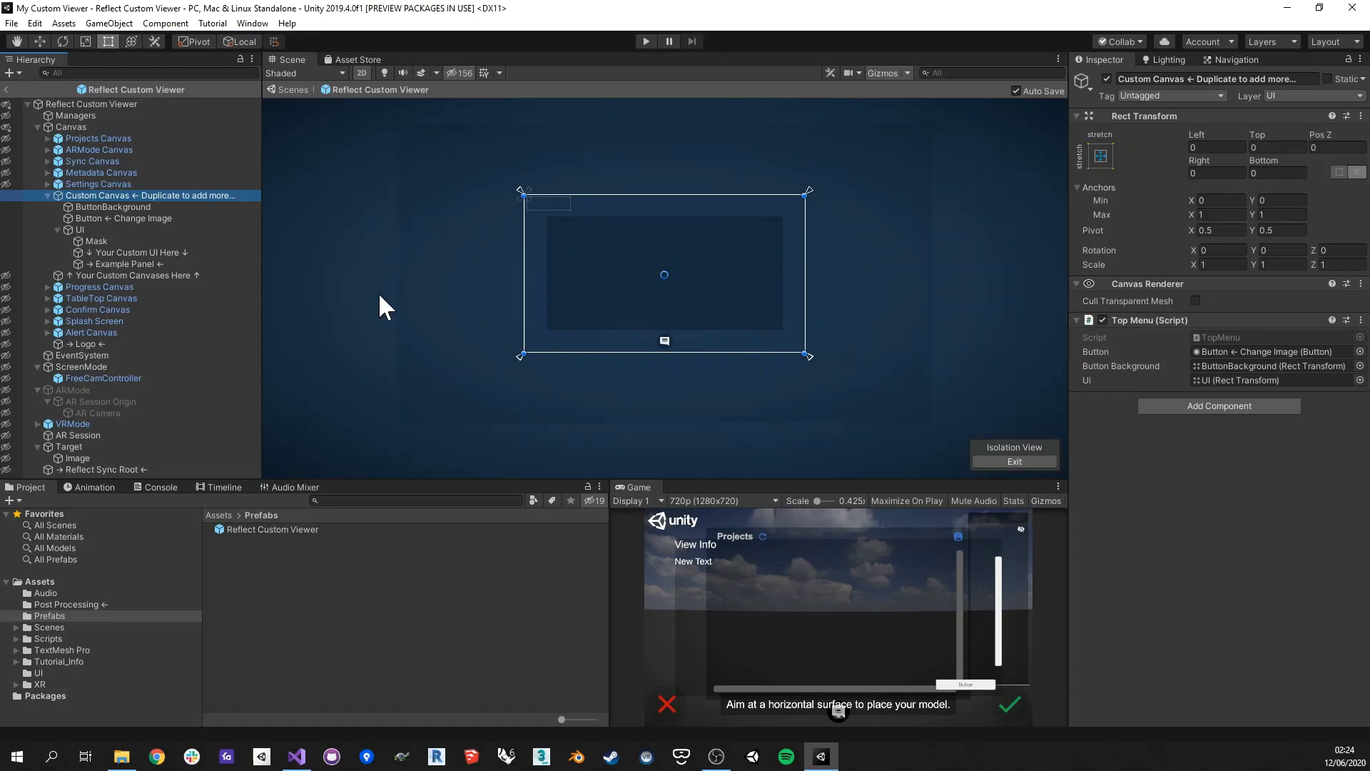
{"action": "scroll", "coordinate": [727, 253], "scroll_direction": "up", "scroll_amount": 3}
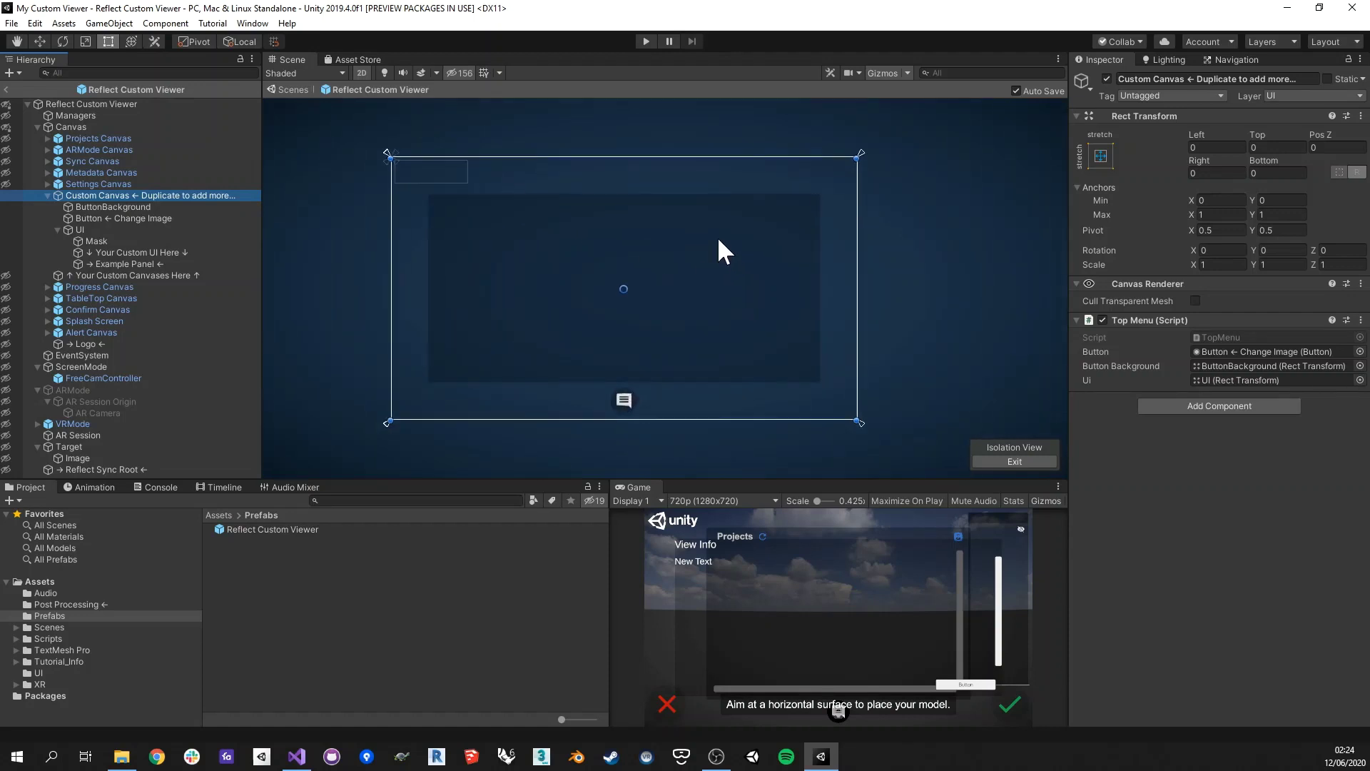
{"action": "middle_click_drag", "start_coordinate": [642, 269], "coordinate": [716, 281]}
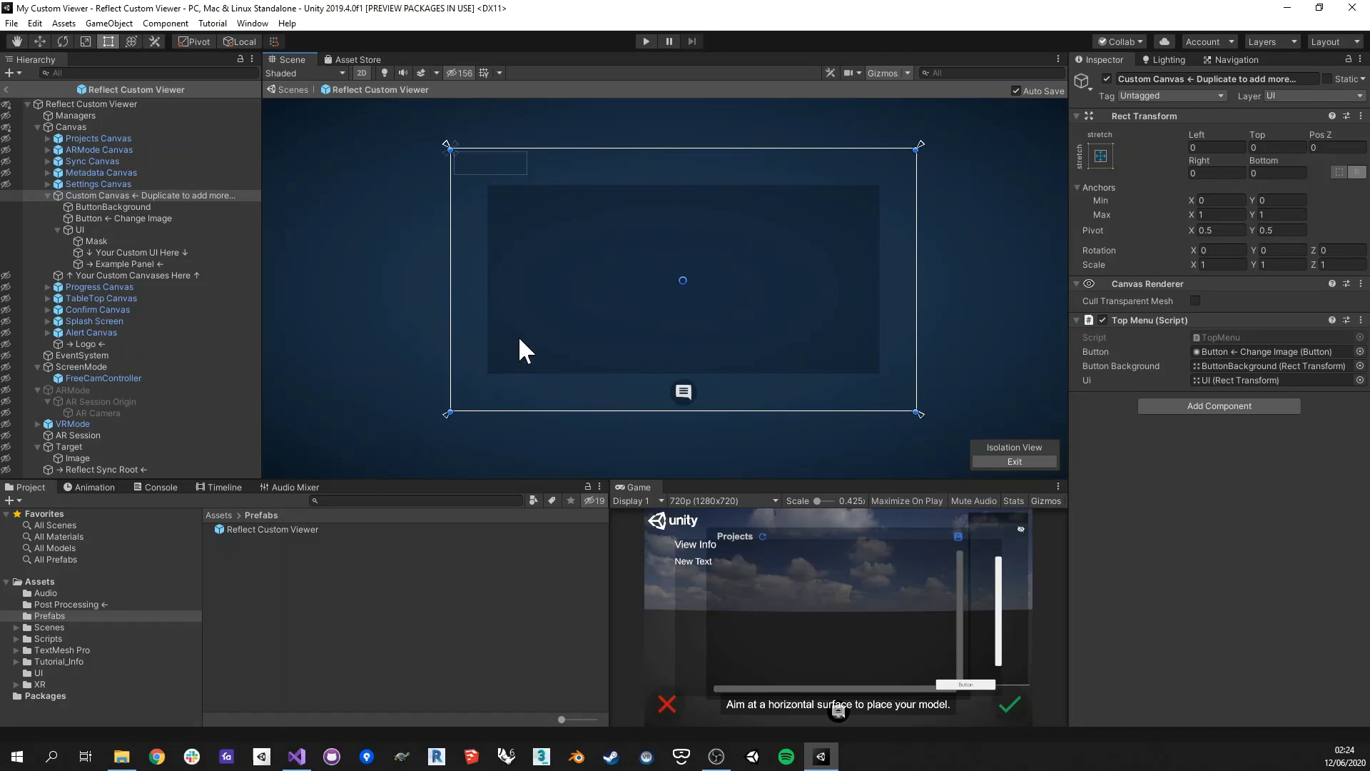
Exit Prefab Mode and expand Canvas and Custom Canvas in the scene Hierarchy.
{"action": "left_click", "coordinate": [6, 89]}
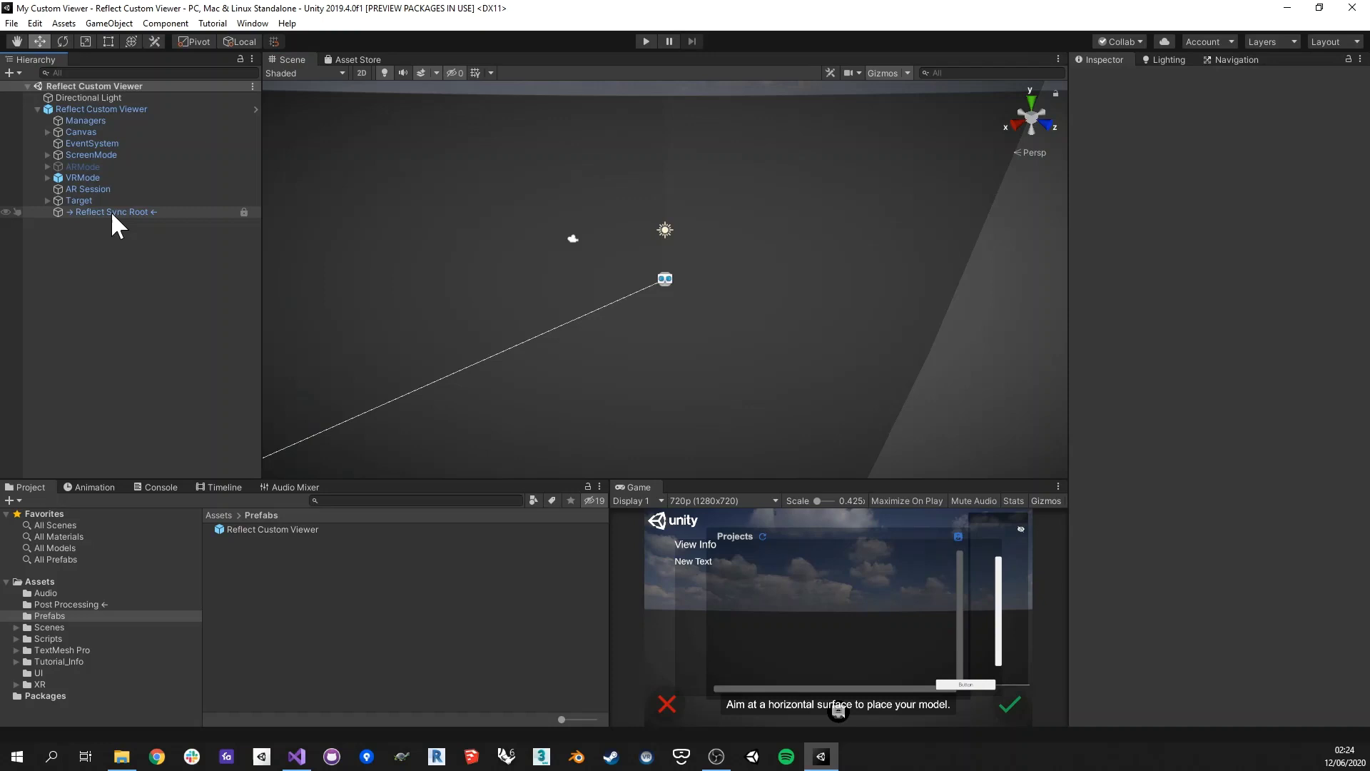
{"action": "left_click", "coordinate": [75, 157]}
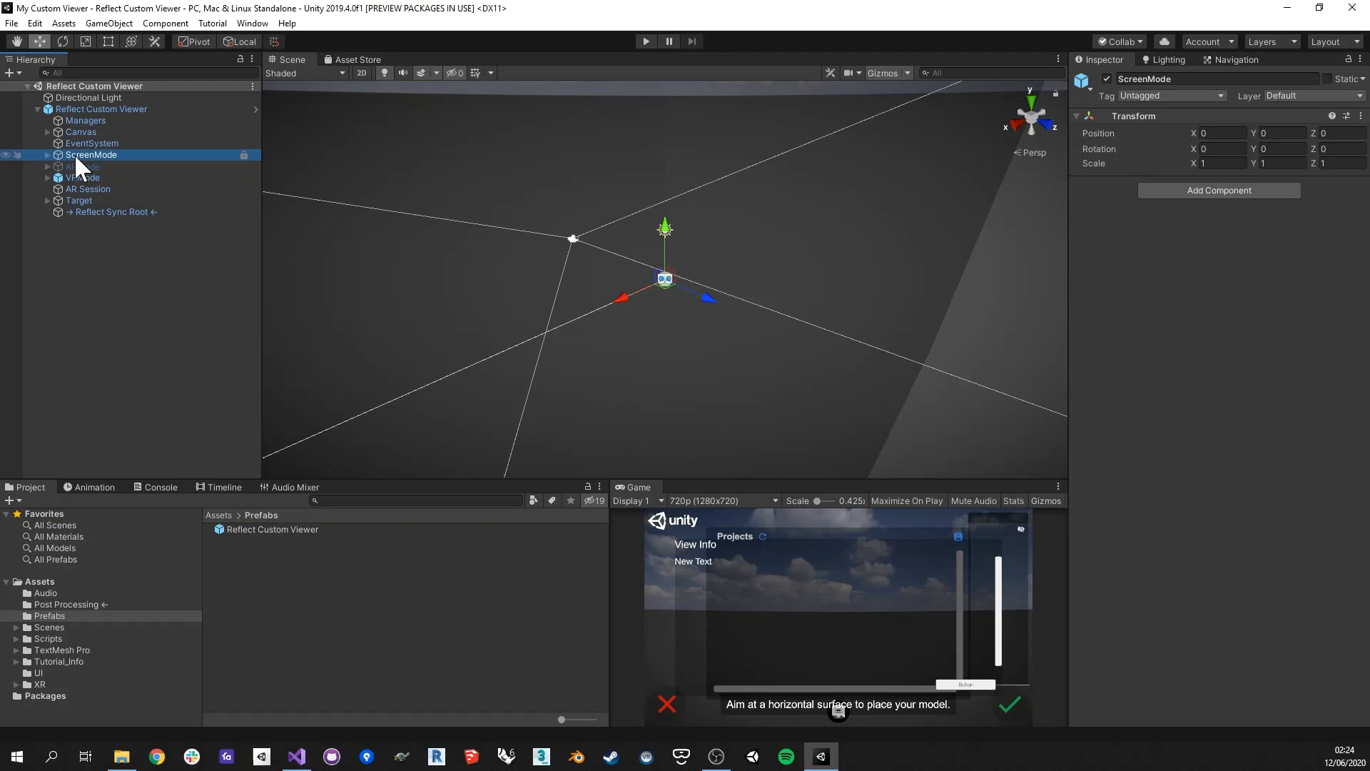
{"action": "left_click", "coordinate": [47, 132]}
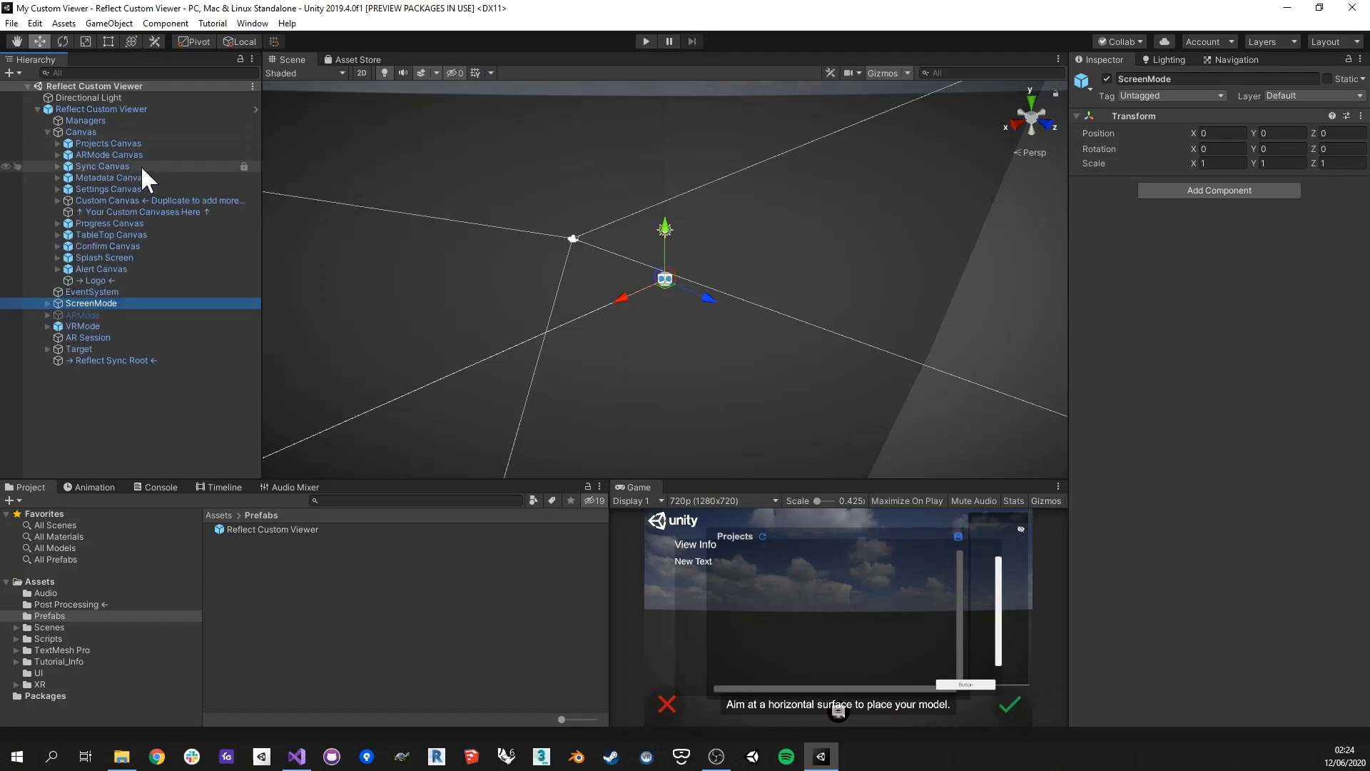
{"action": "left_click", "coordinate": [102, 200]}
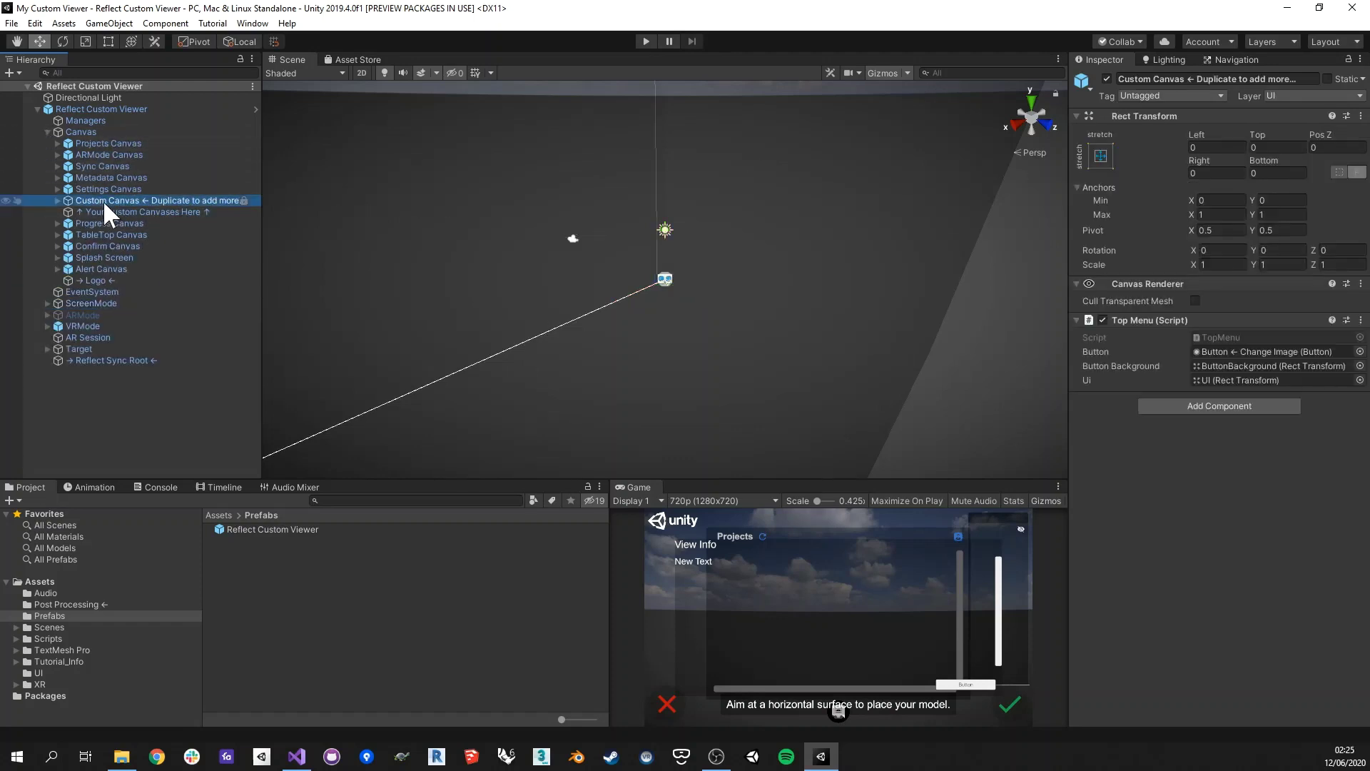
{"action": "key", "text": "Right"}
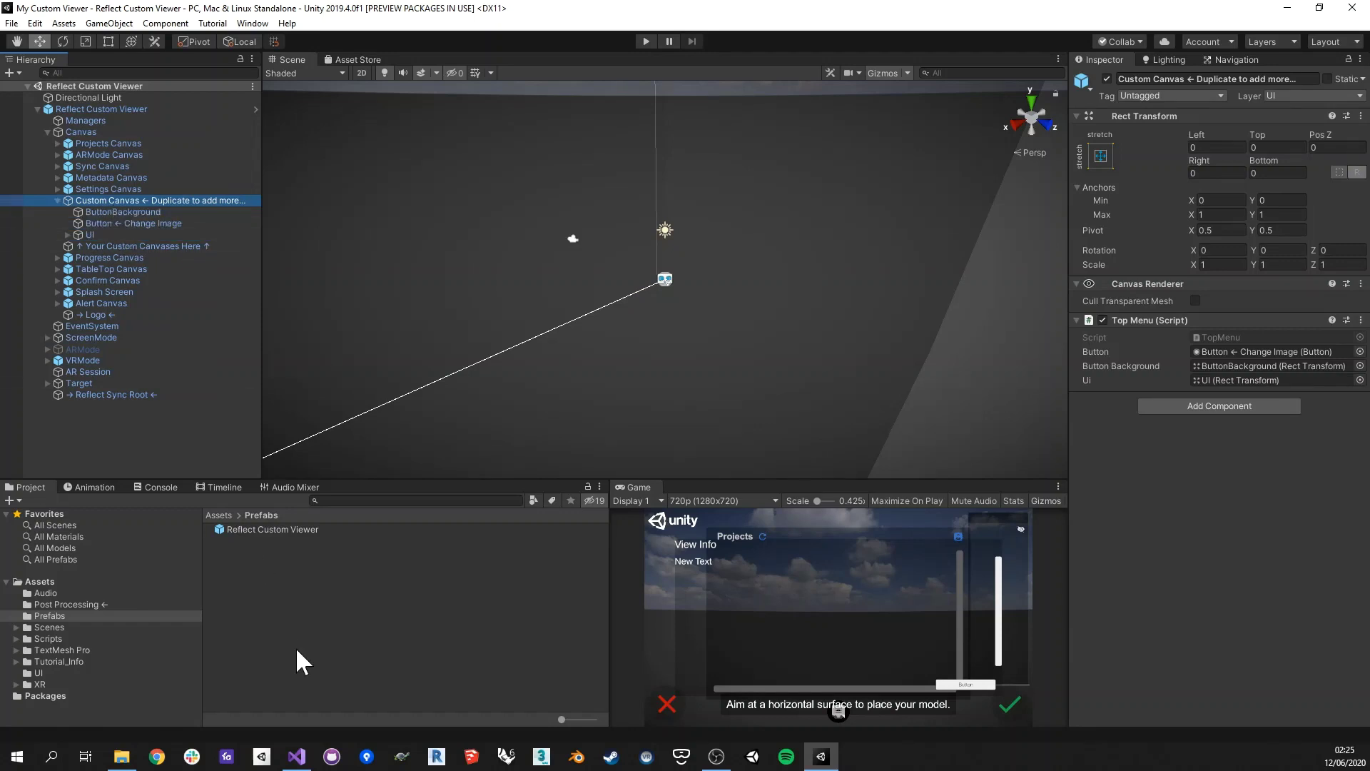
Read the OnStartEvent and ReflectProjectViewInfoPanel scripts in Scripts, then enter Play mode.
{"action": "left_click", "coordinate": [47, 639]}
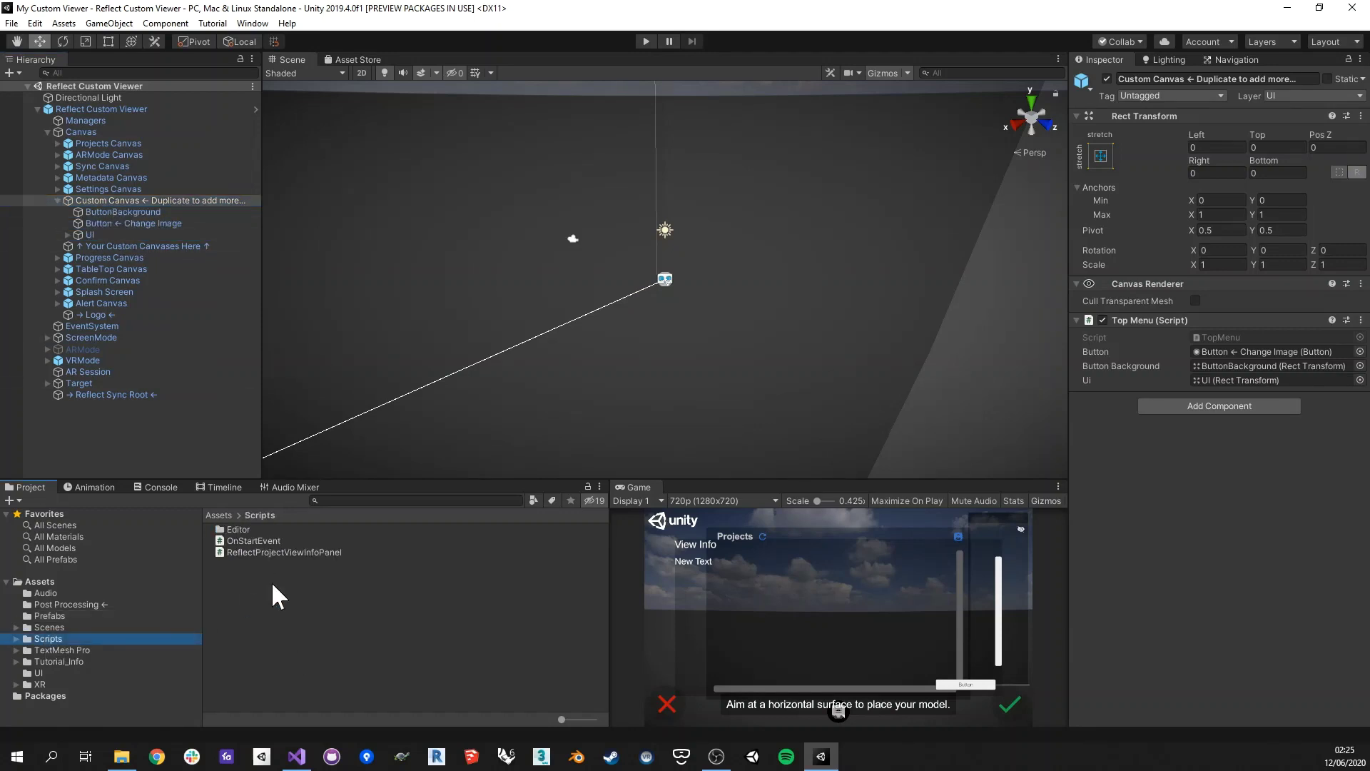
{"action": "left_click", "coordinate": [222, 539]}
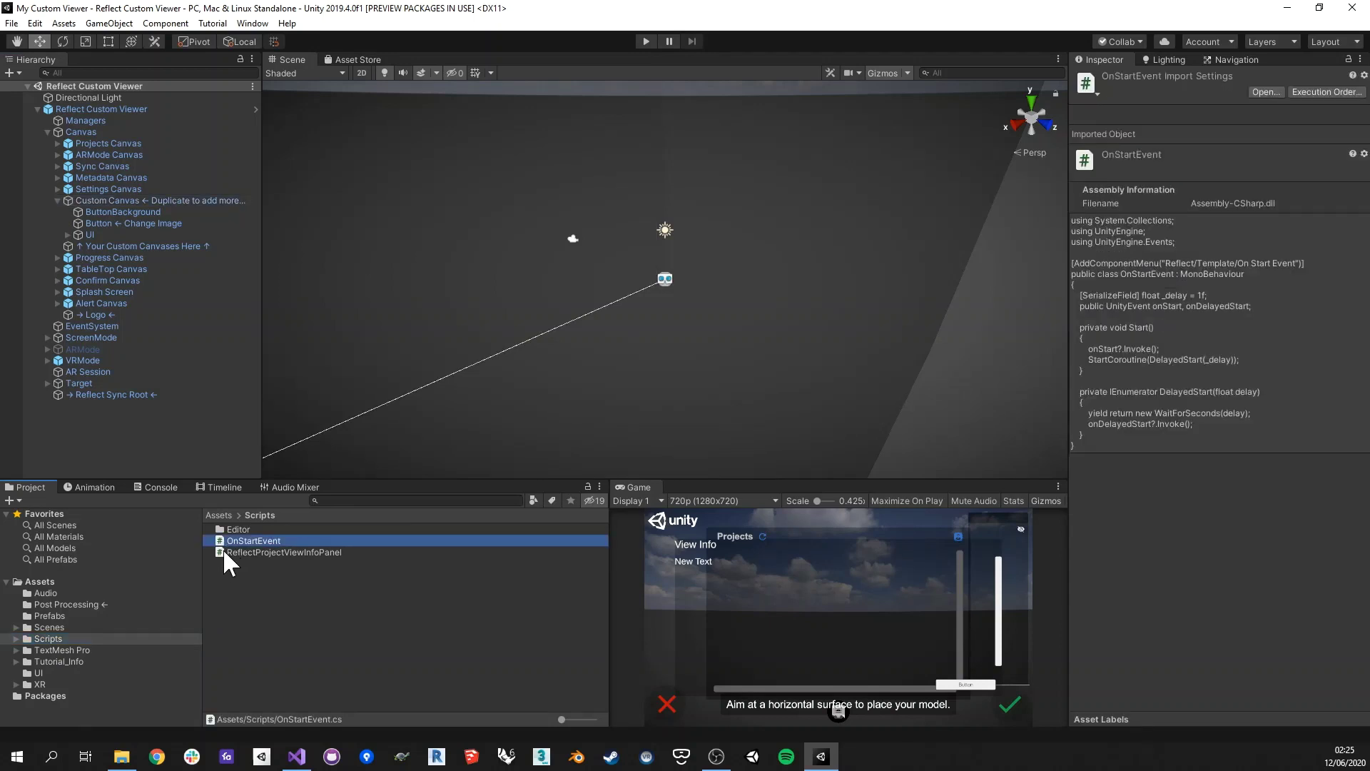
{"action": "left_click", "coordinate": [227, 552]}
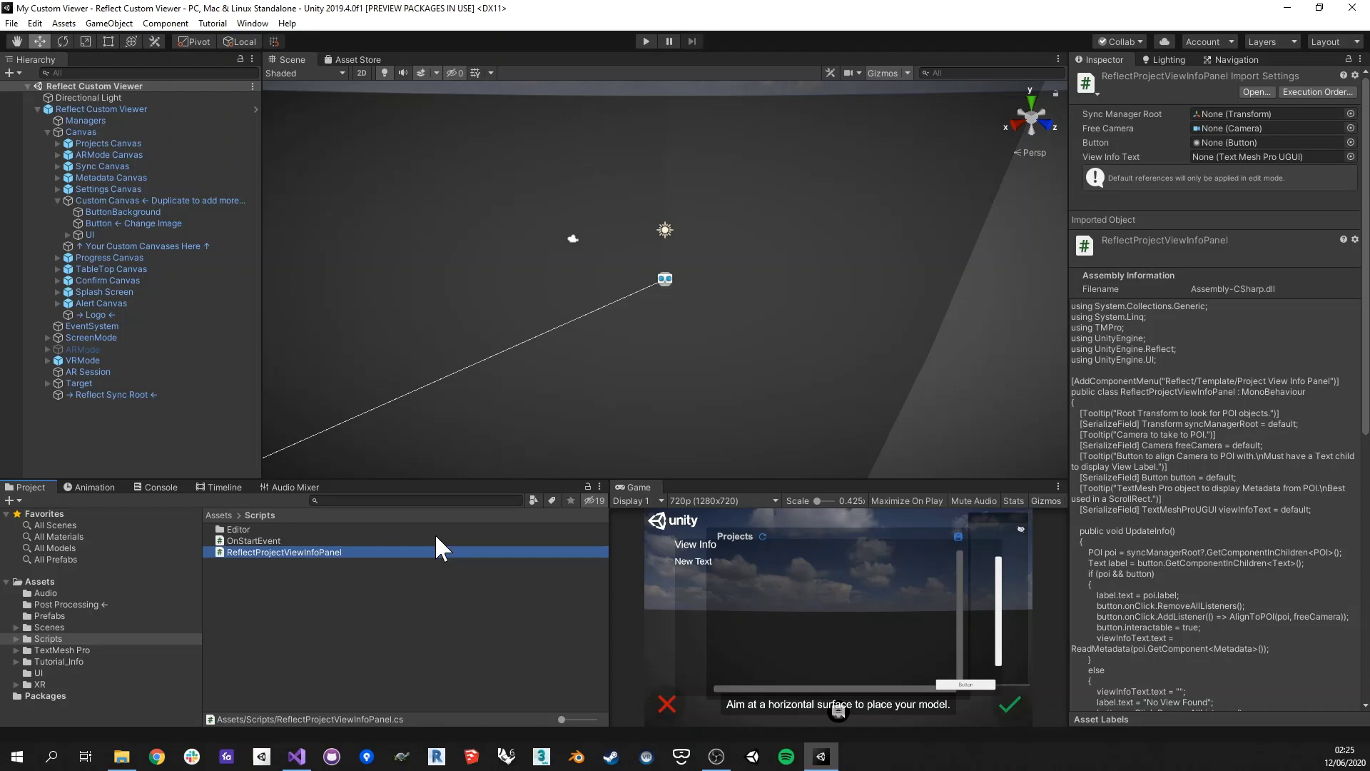
{"action": "left_click", "coordinate": [646, 41]}
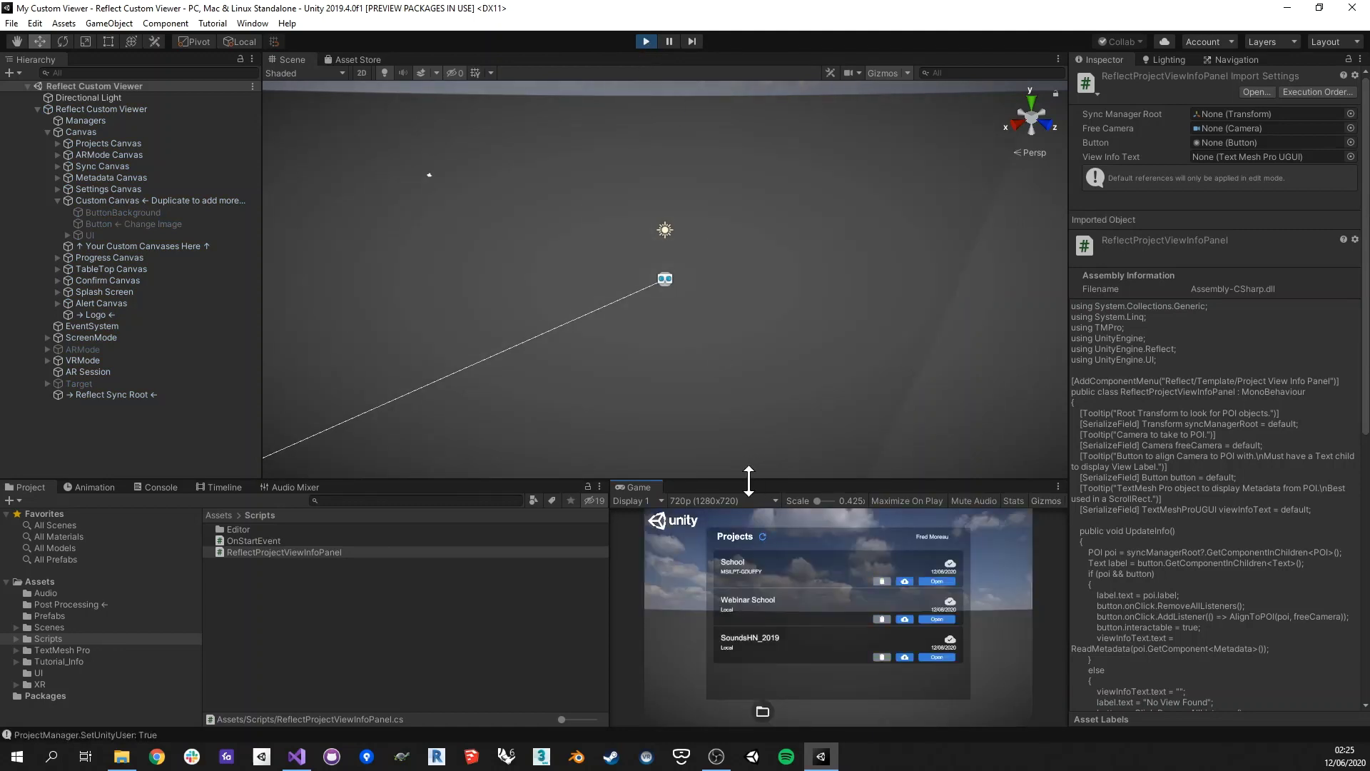
Enlarge the Game view, open the Webinar School project and show its View Info panel.
{"action": "left_click_drag", "start_coordinate": [746, 478], "coordinate": [746, 448]}
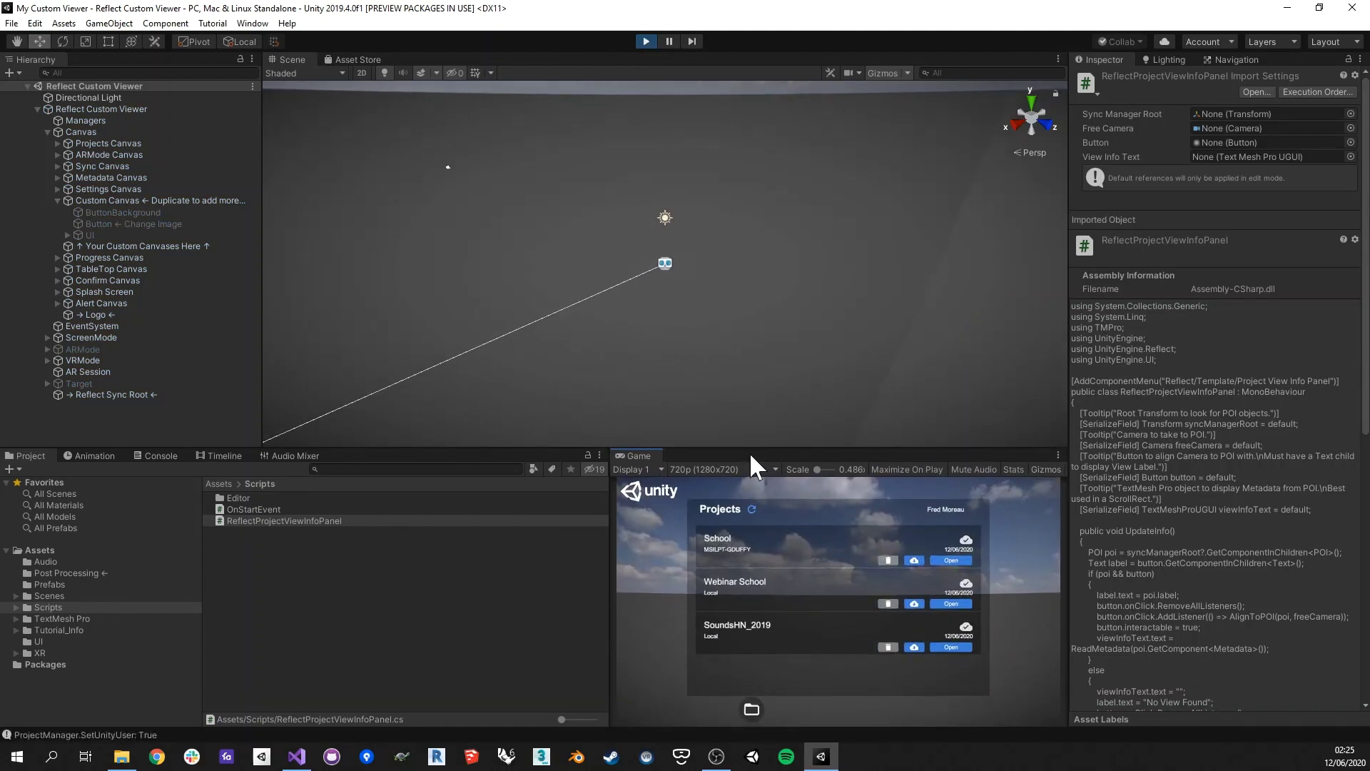
{"action": "left_click", "coordinate": [951, 604]}
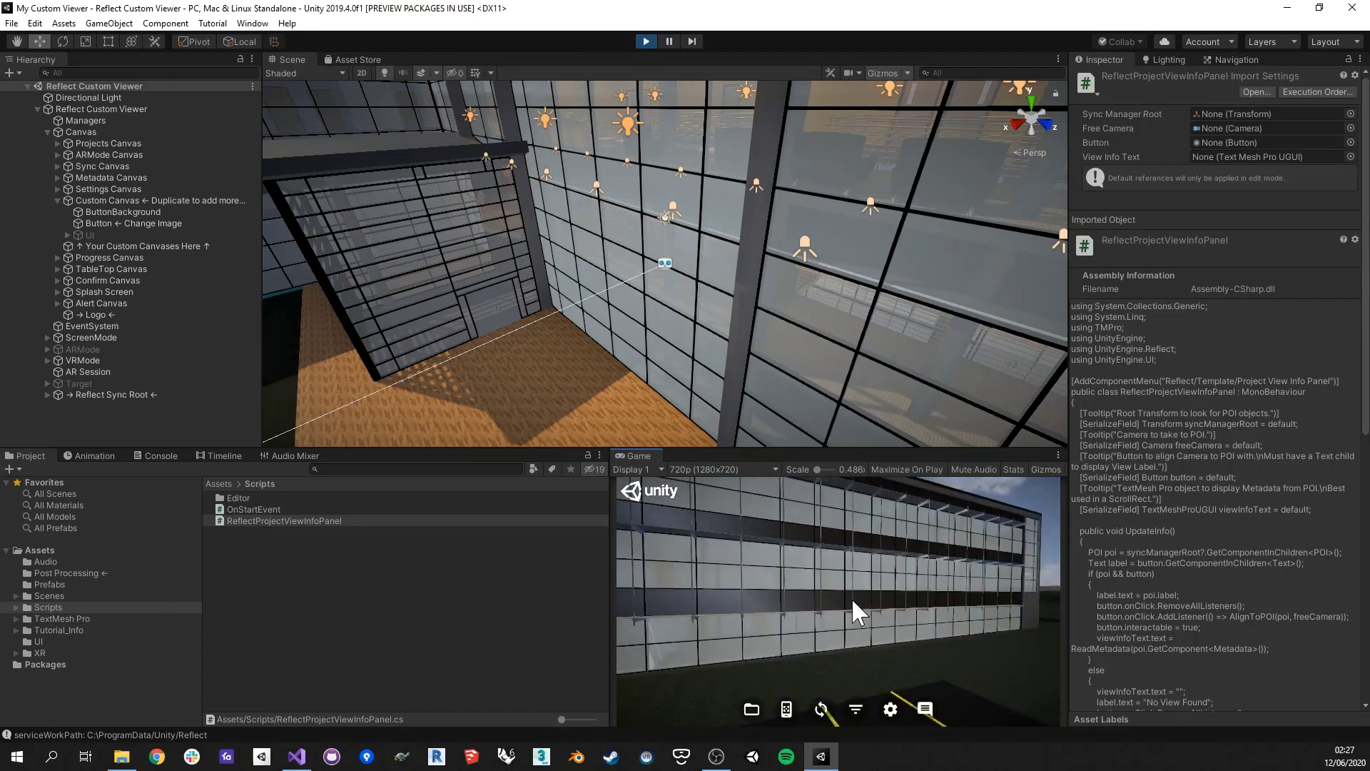
{"action": "left_click", "coordinate": [925, 706]}
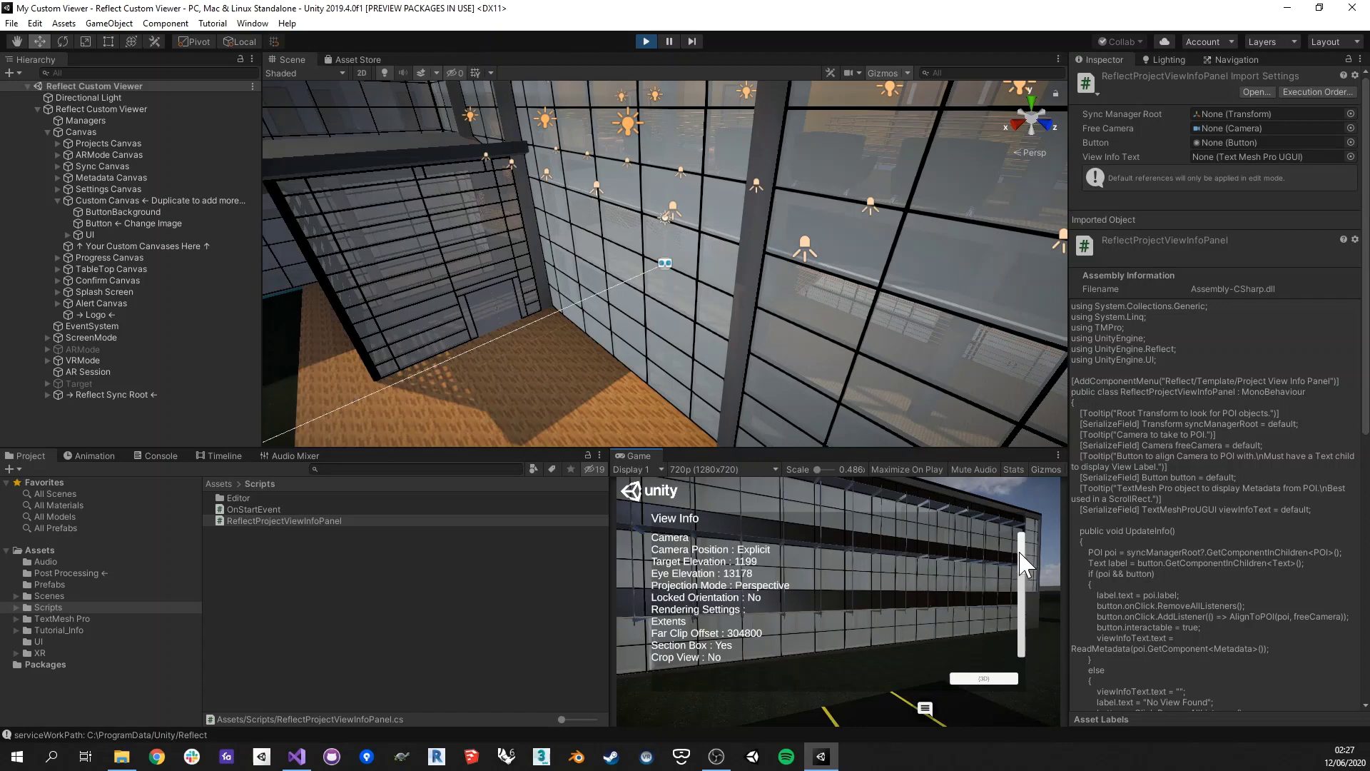
Scroll the View Info metadata, jump to the point of interest, close the panel and stop Play mode.
{"action": "scroll", "coordinate": [1024, 606], "scroll_direction": "down", "scroll_amount": 5}
{"action": "scroll", "coordinate": [1028, 568], "scroll_direction": "up", "scroll_amount": 5}
{"action": "left_click", "coordinate": [991, 678]}
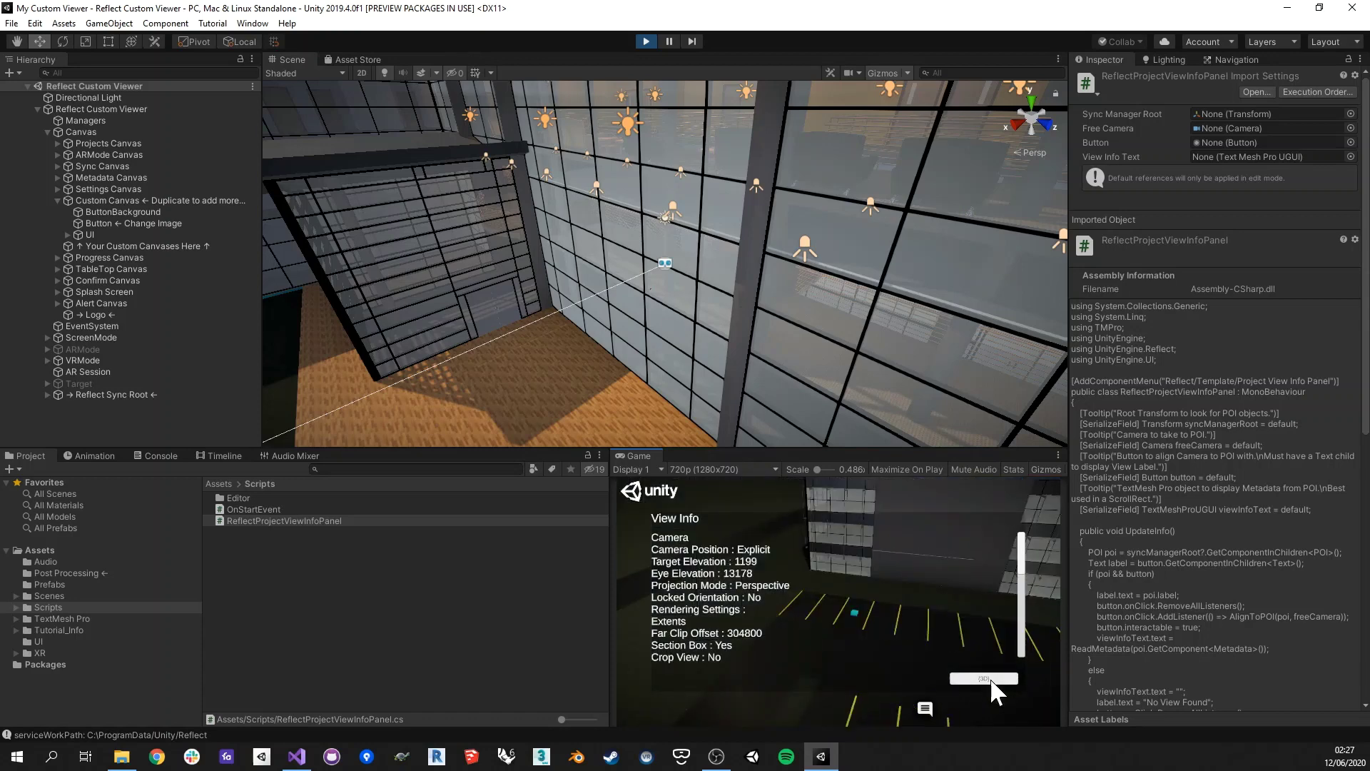
{"action": "left_click", "coordinate": [926, 708]}
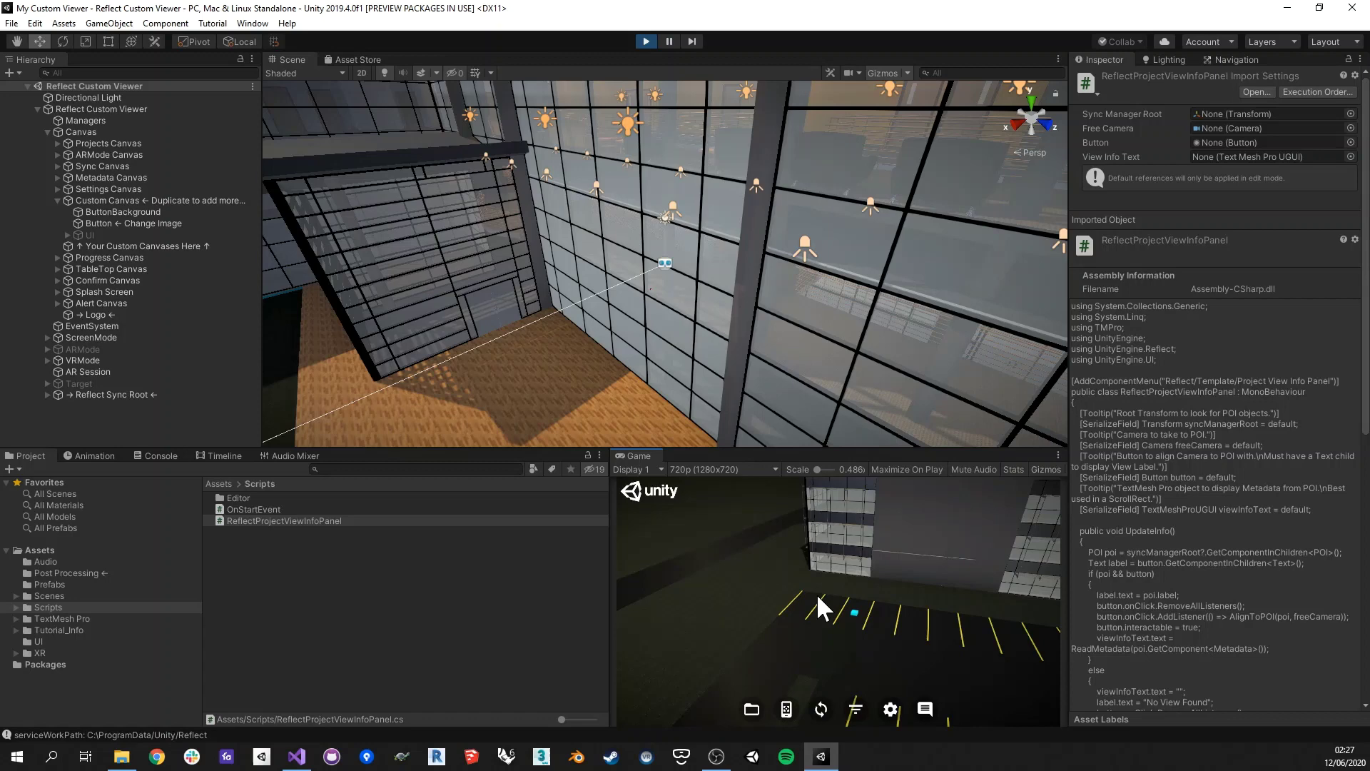
{"action": "left_click", "coordinate": [645, 41]}
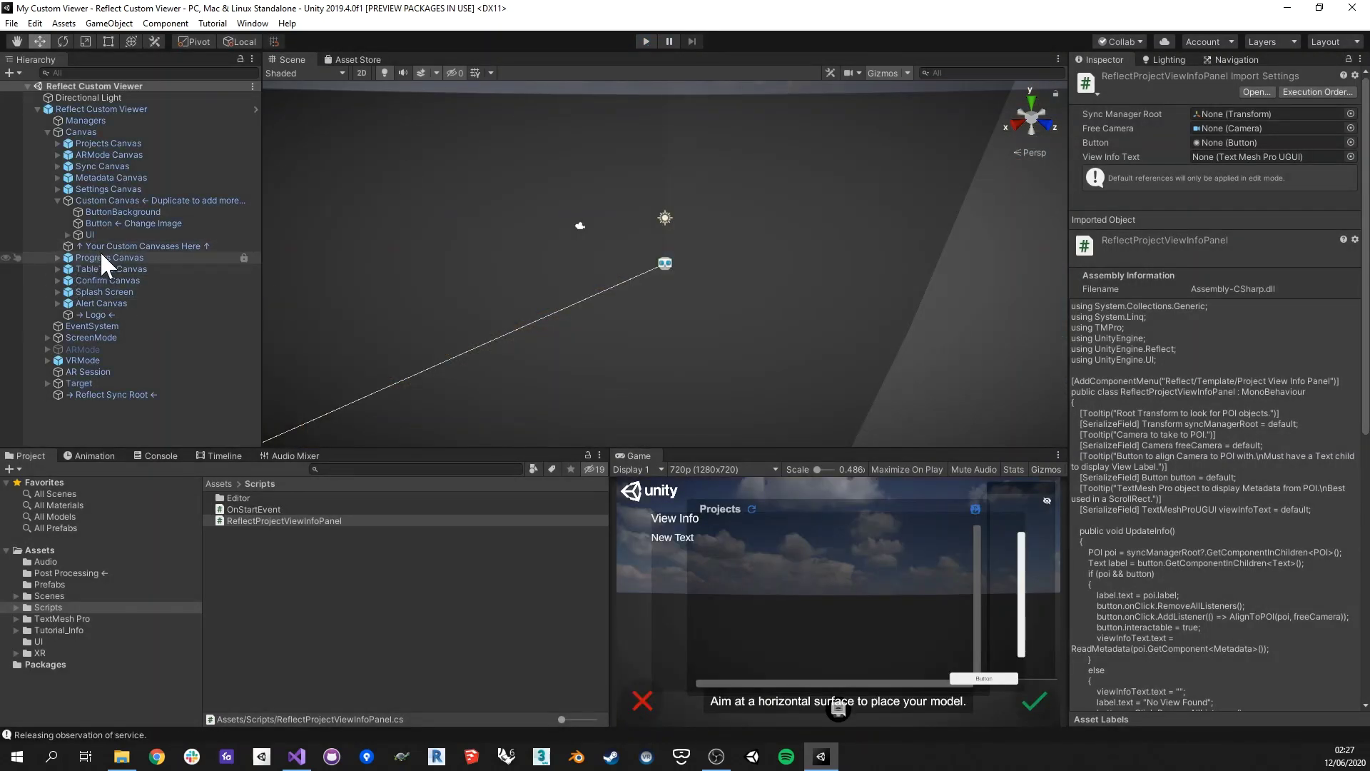
Expand UI and Example Panel under Custom Canvas and inspect the Title (TMP) text.
{"action": "left_click", "coordinate": [104, 201]}
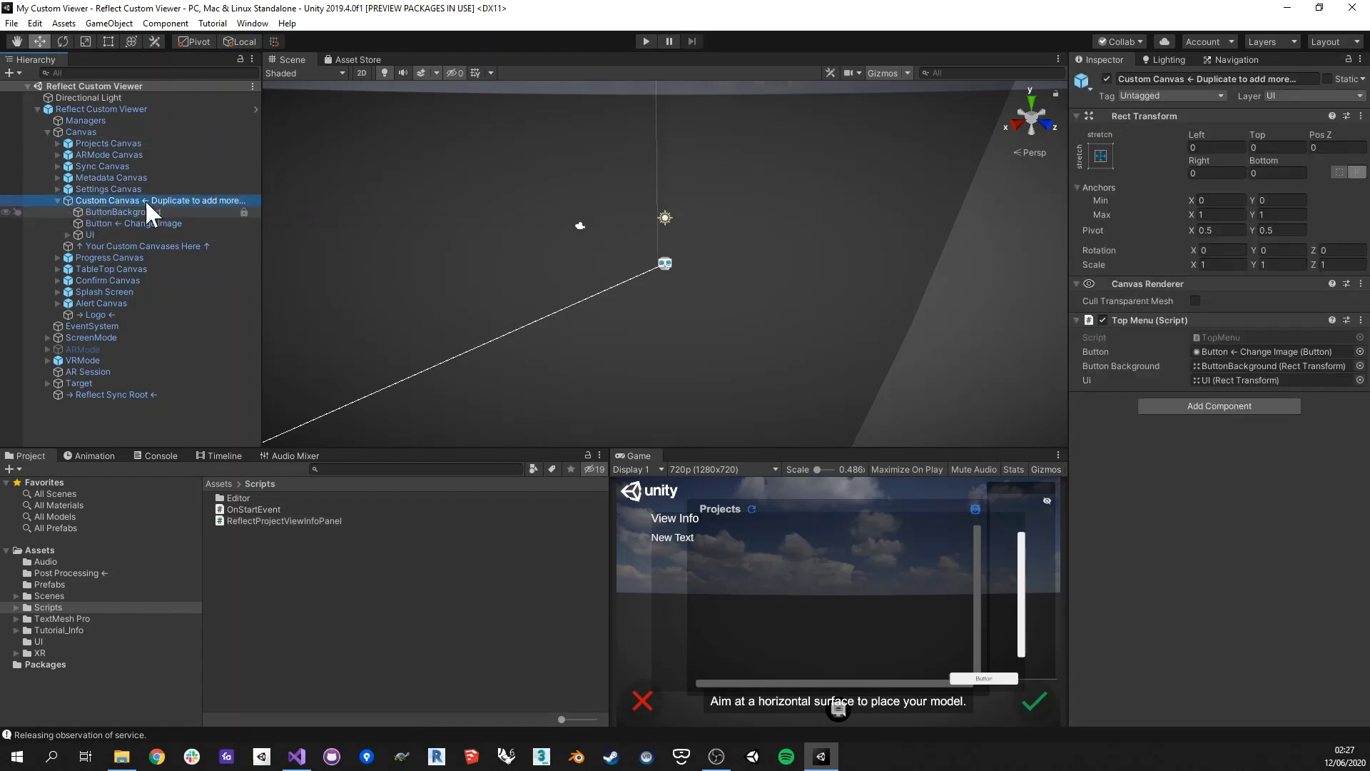
{"action": "left_click", "coordinate": [67, 234]}
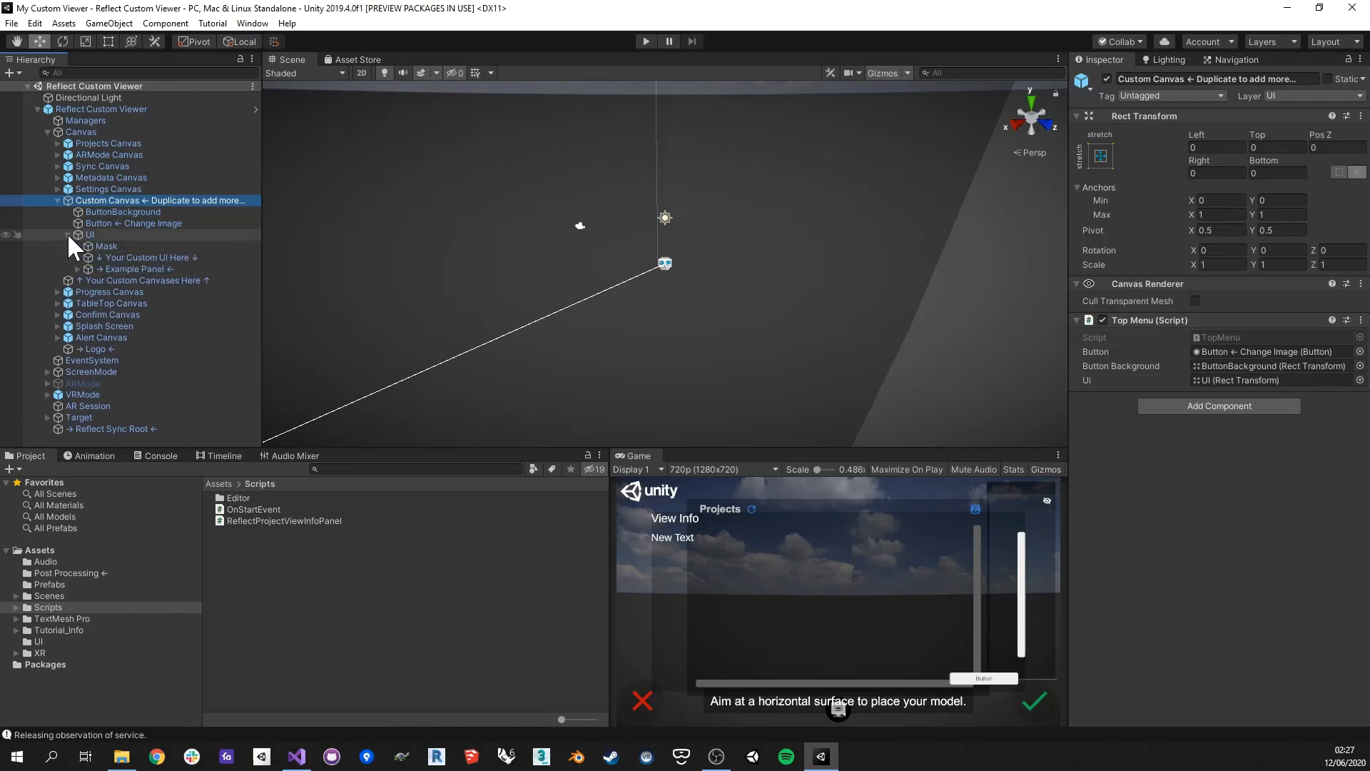
{"action": "left_click", "coordinate": [106, 267]}
{"action": "left_click", "coordinate": [76, 268]}
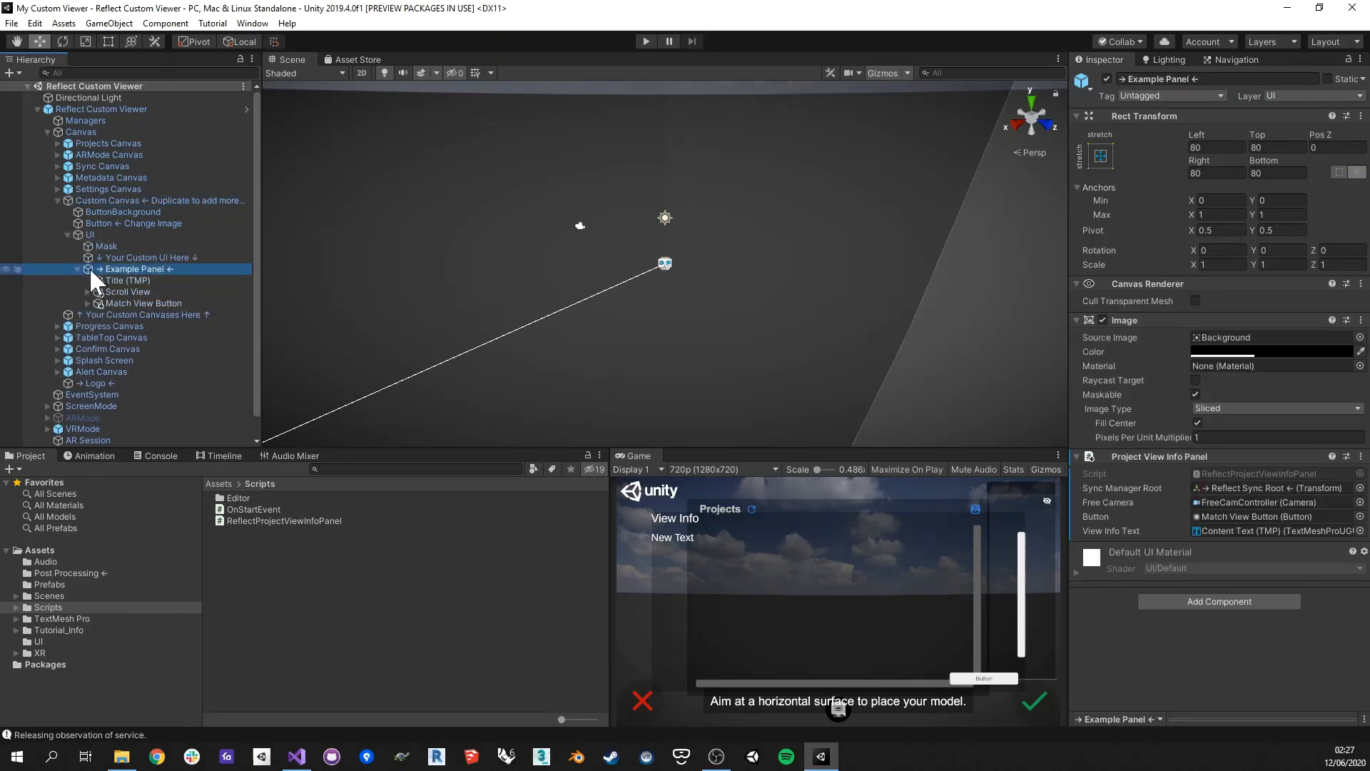
{"action": "left_click", "coordinate": [123, 280]}
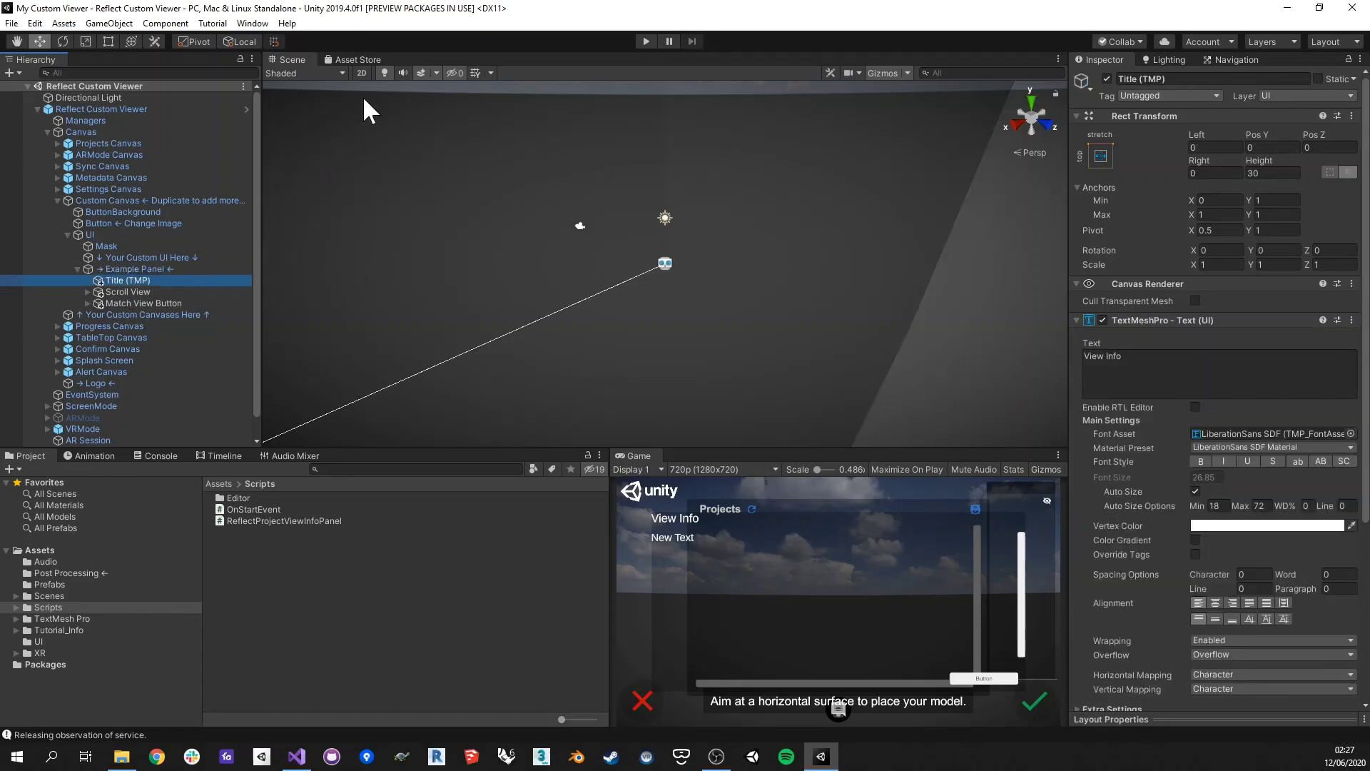
Leave 2D mode, isolate the Example Panel with Shift+H and frame it with F.
{"action": "left_click", "coordinate": [361, 72]}
{"action": "left_click", "coordinate": [145, 269]}
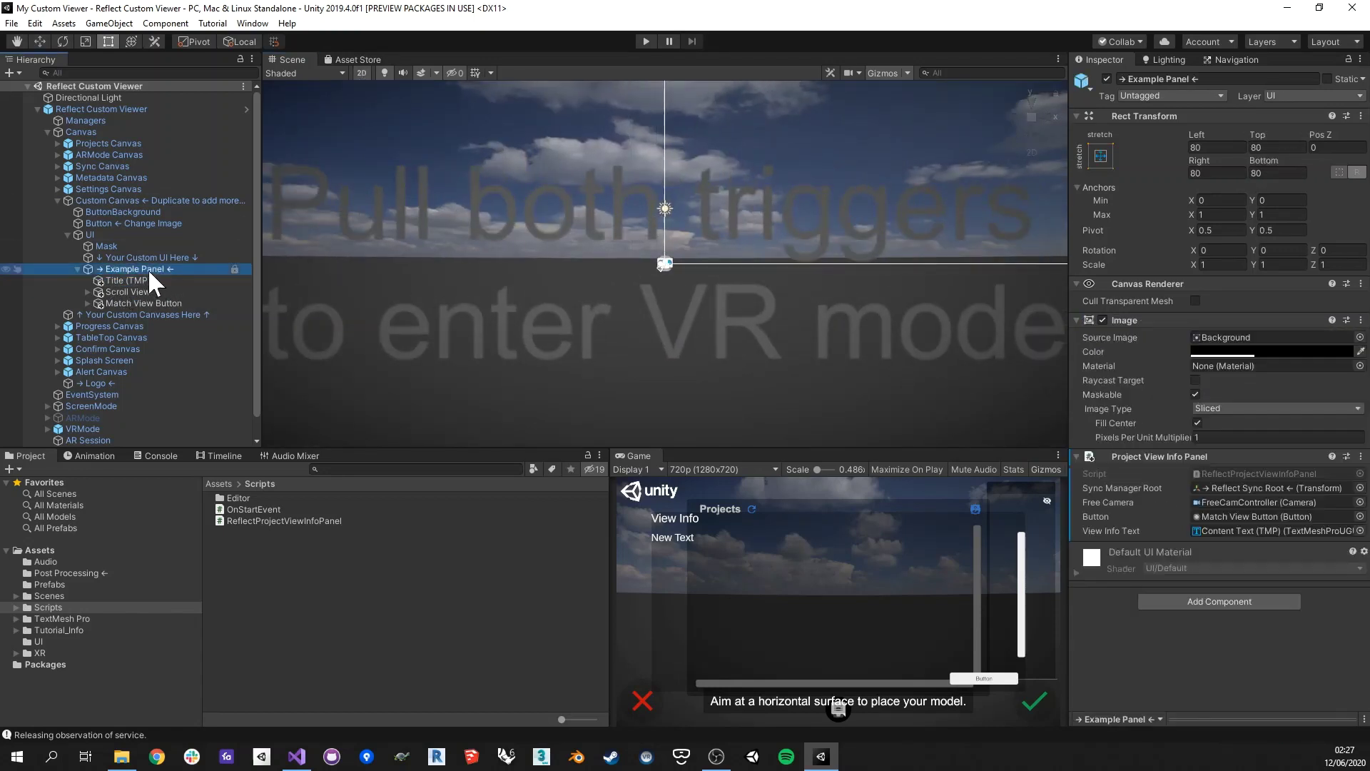
{"action": "middle_click_drag", "start_coordinate": [572, 284], "coordinate": [554, 301]}
{"action": "key", "text": "shift+h"}
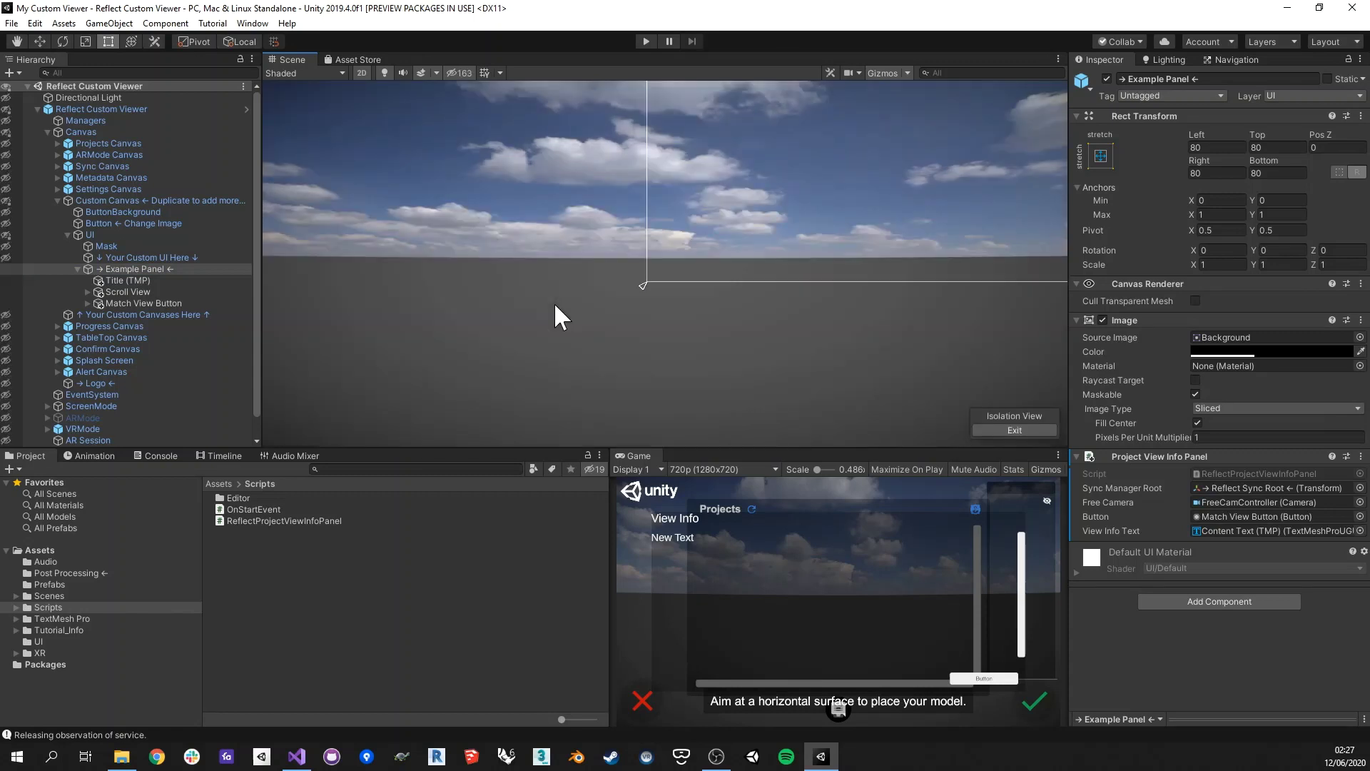
{"action": "middle_click_drag", "start_coordinate": [672, 314], "coordinate": [734, 331]}
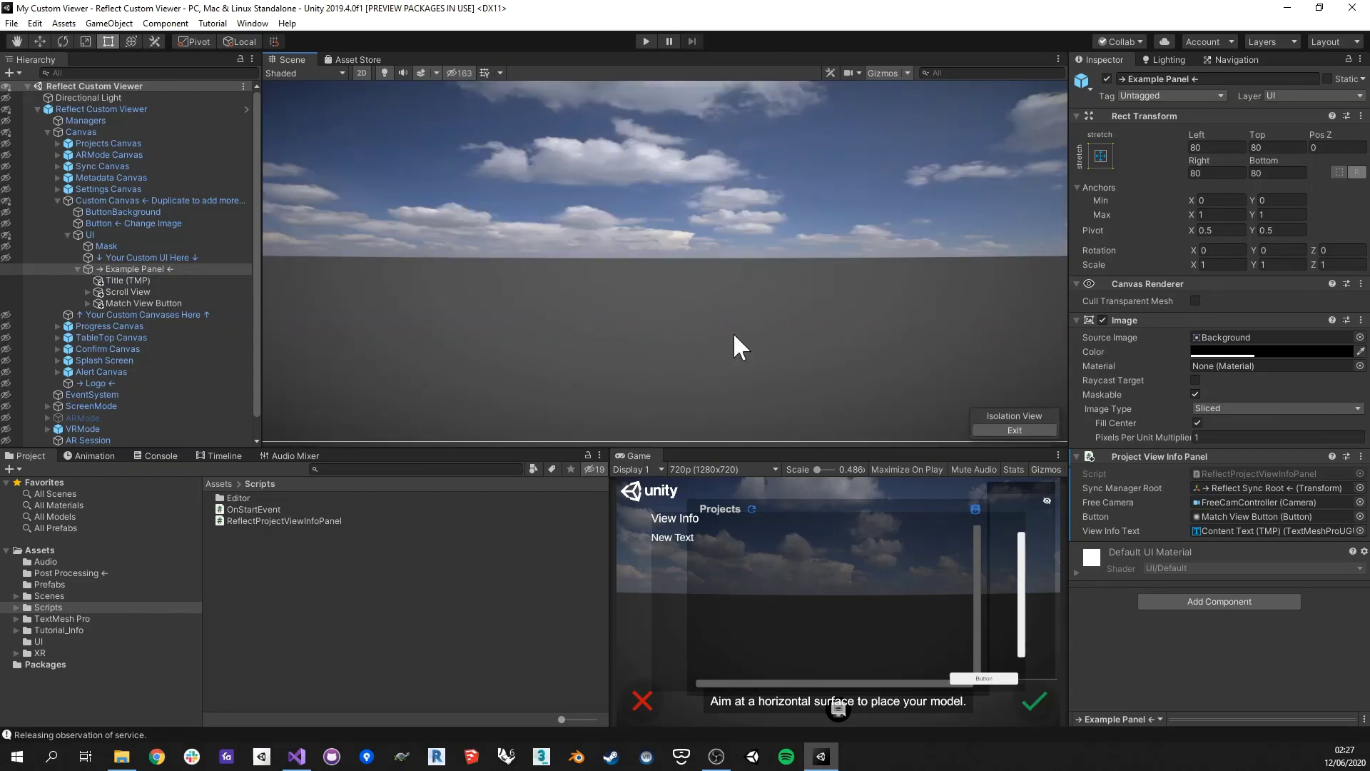
{"action": "key", "text": "f"}
{"action": "key", "text": "f"}
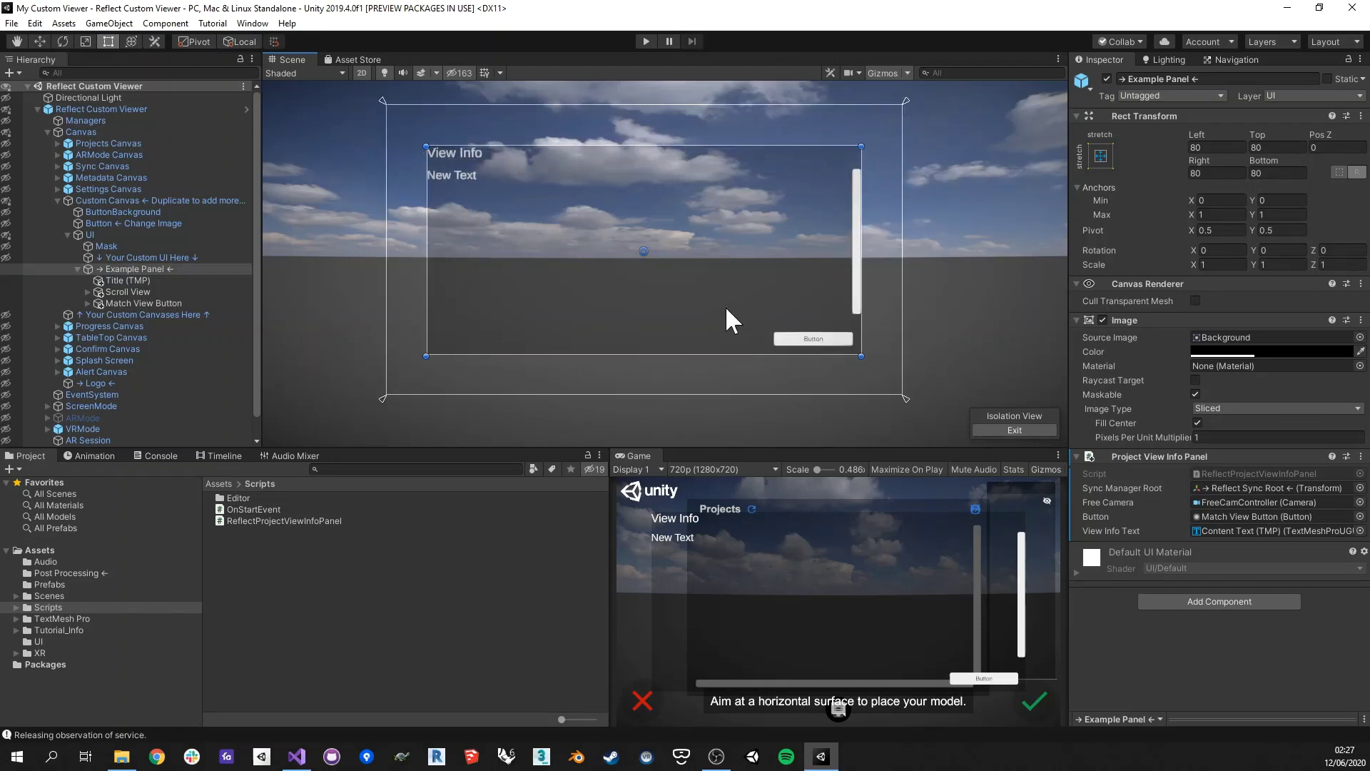
Inspect Title, Scroll View, Content Text and Match View Button, then locate the ReflectProjectViewInfoPanel script.
{"action": "left_click", "coordinate": [132, 279]}
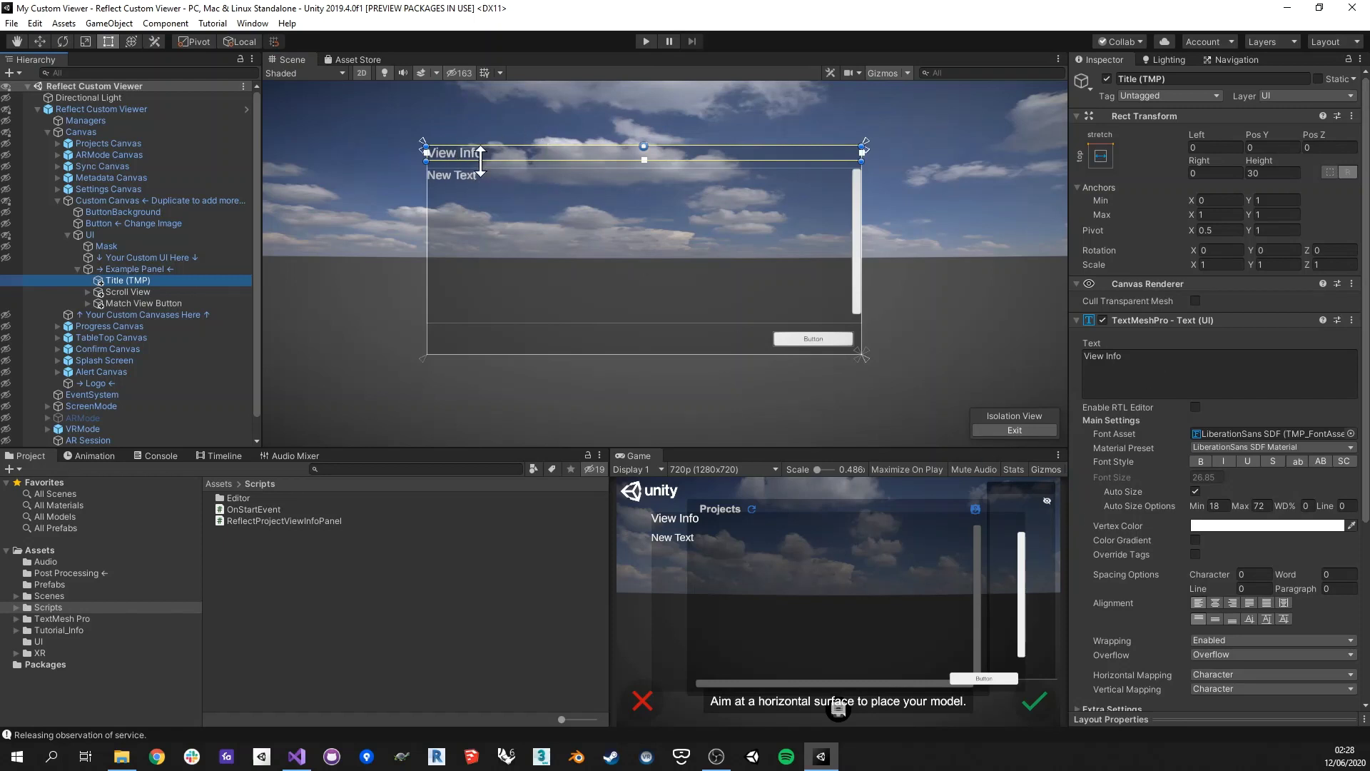
{"action": "left_click", "coordinate": [123, 292]}
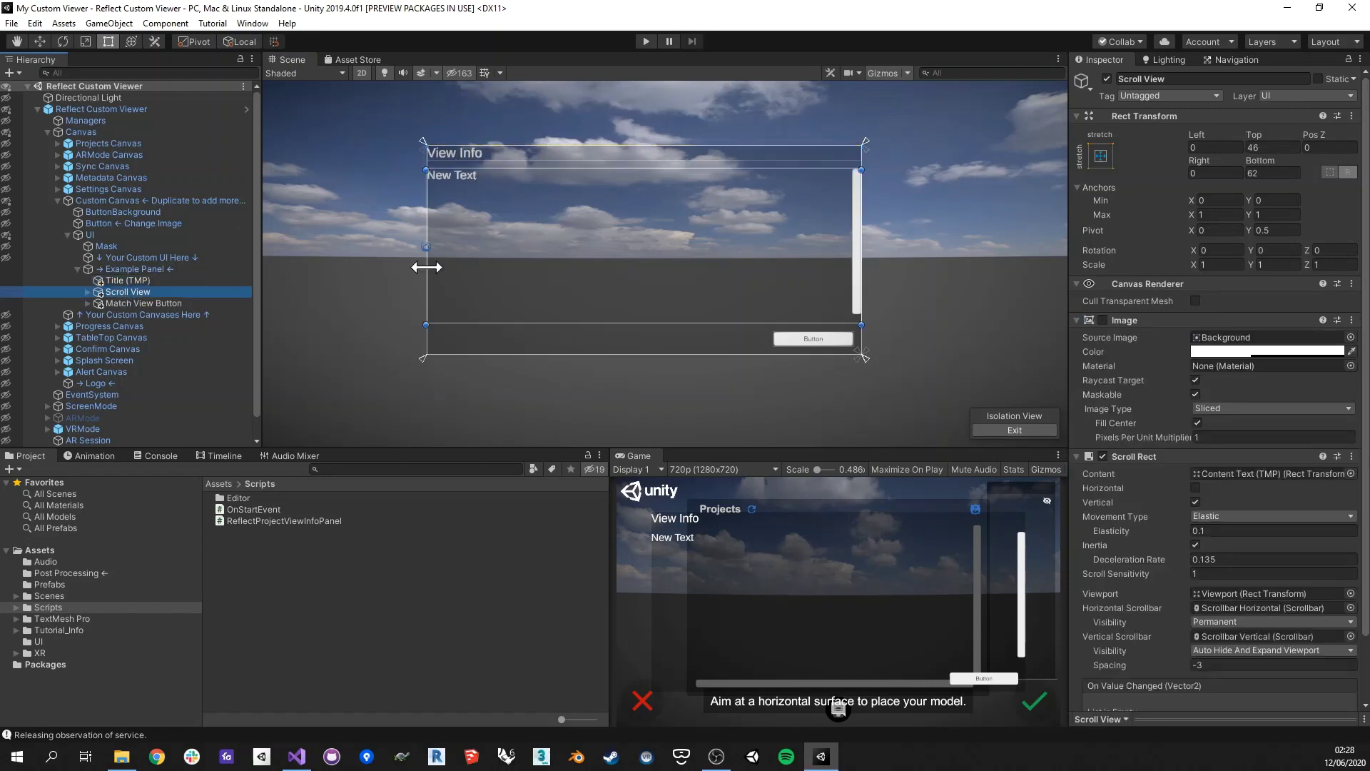
{"action": "left_click", "coordinate": [88, 291]}
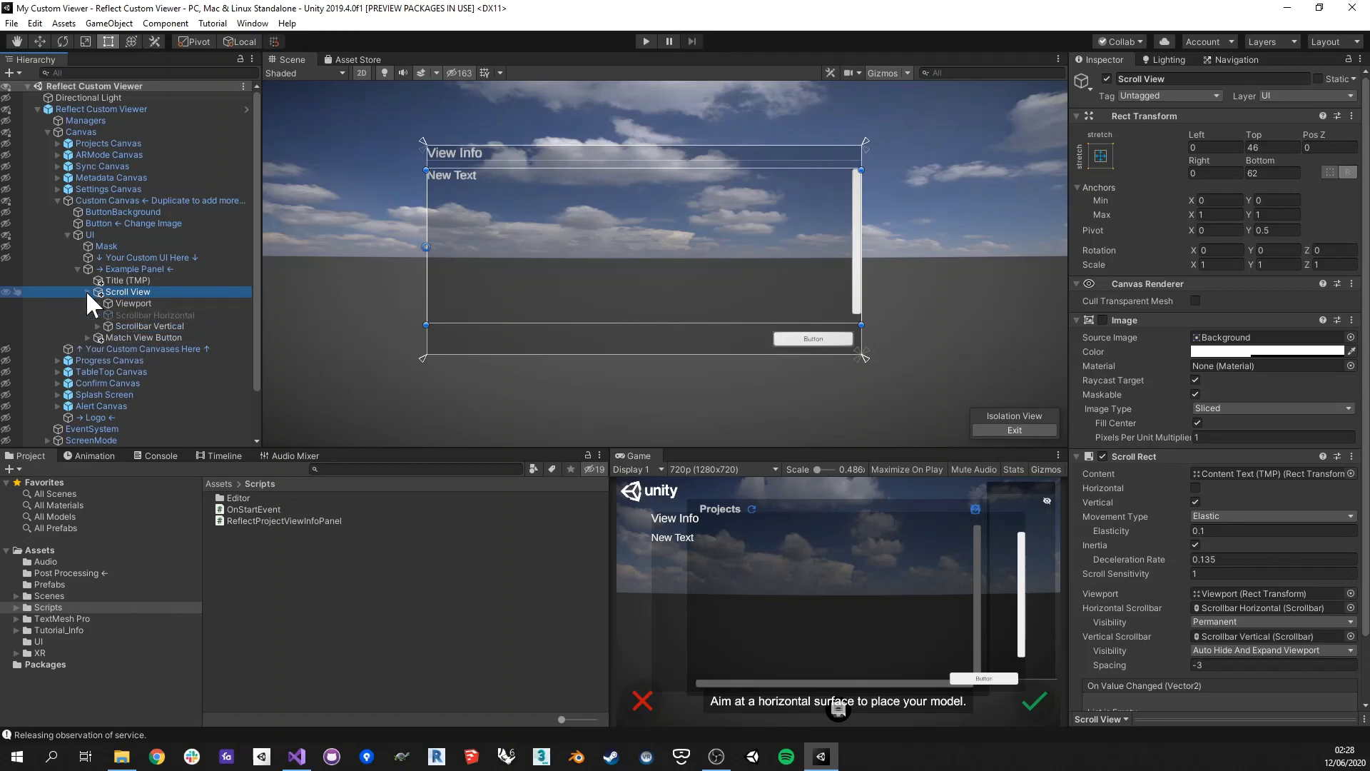
{"action": "left_click", "coordinate": [98, 303]}
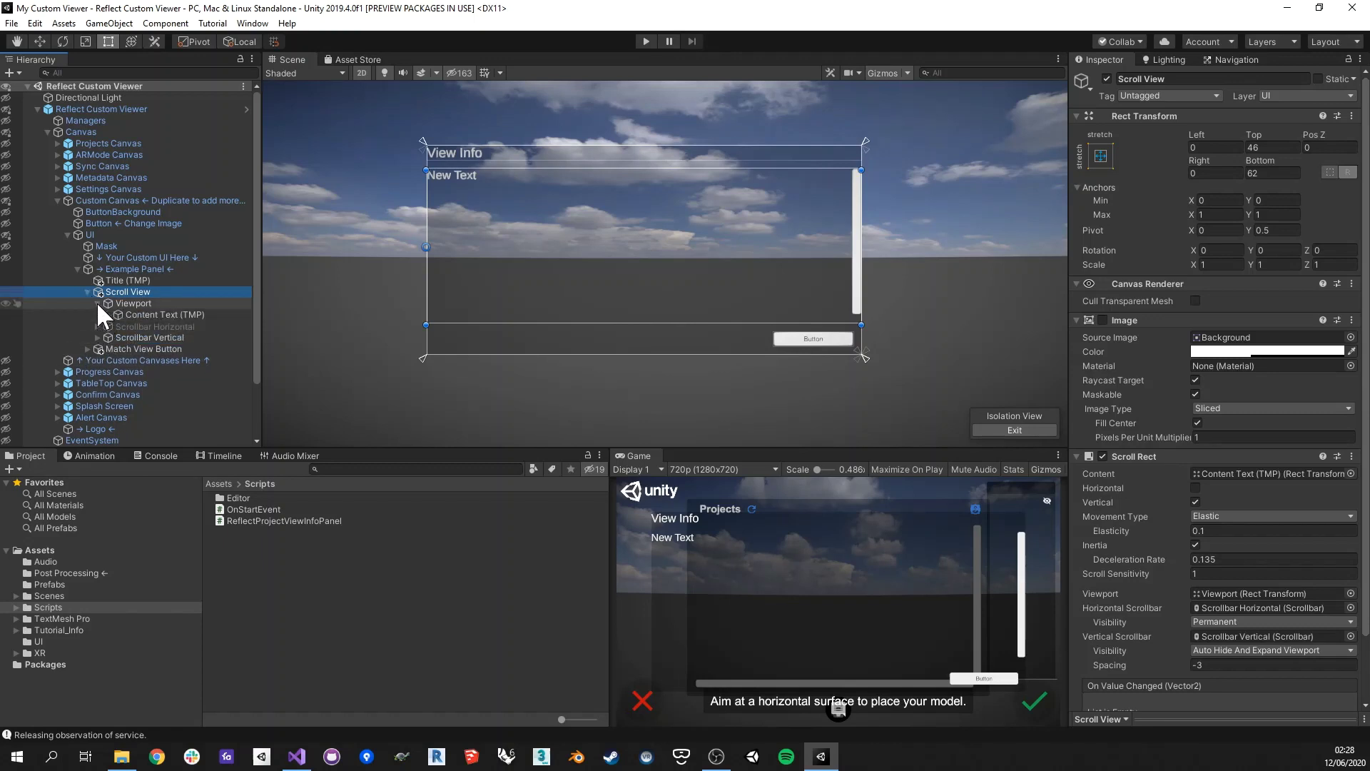
{"action": "left_click", "coordinate": [122, 314]}
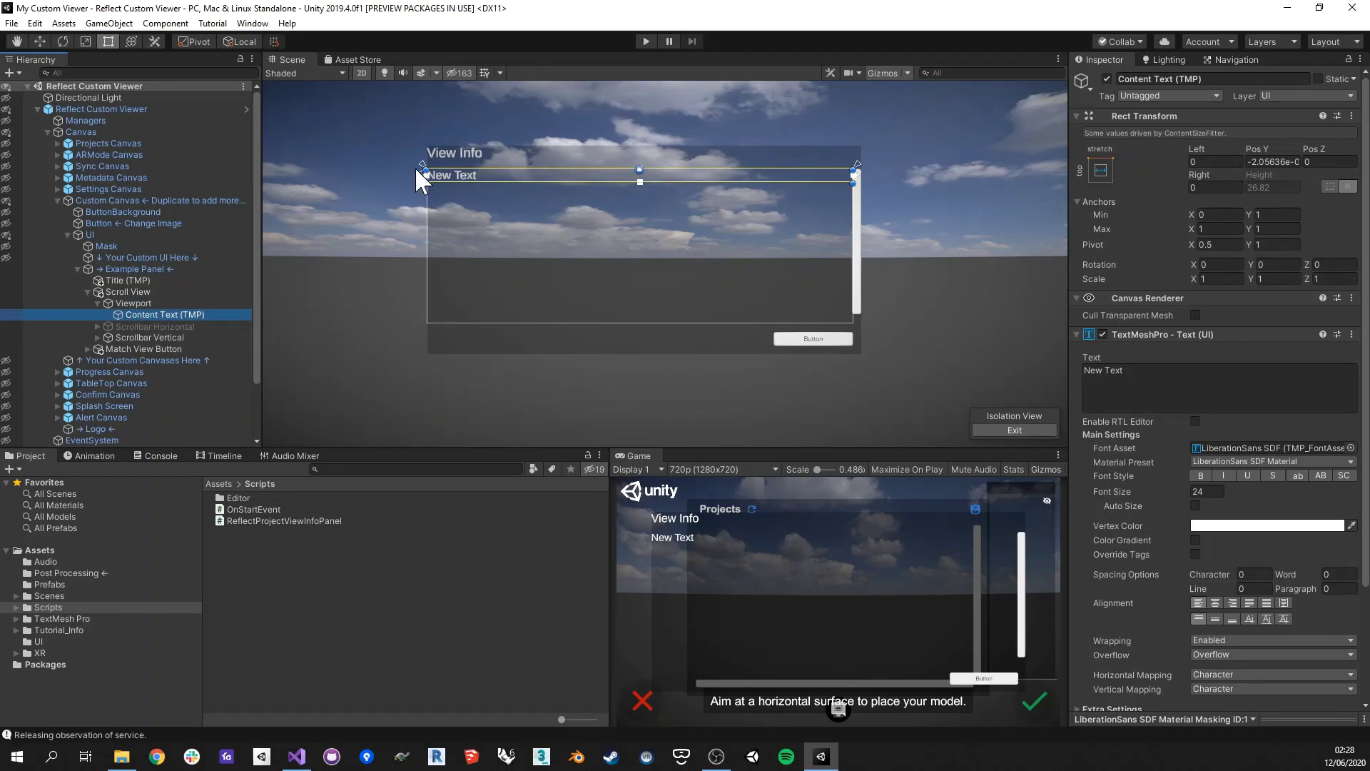
{"action": "left_click", "coordinate": [129, 347]}
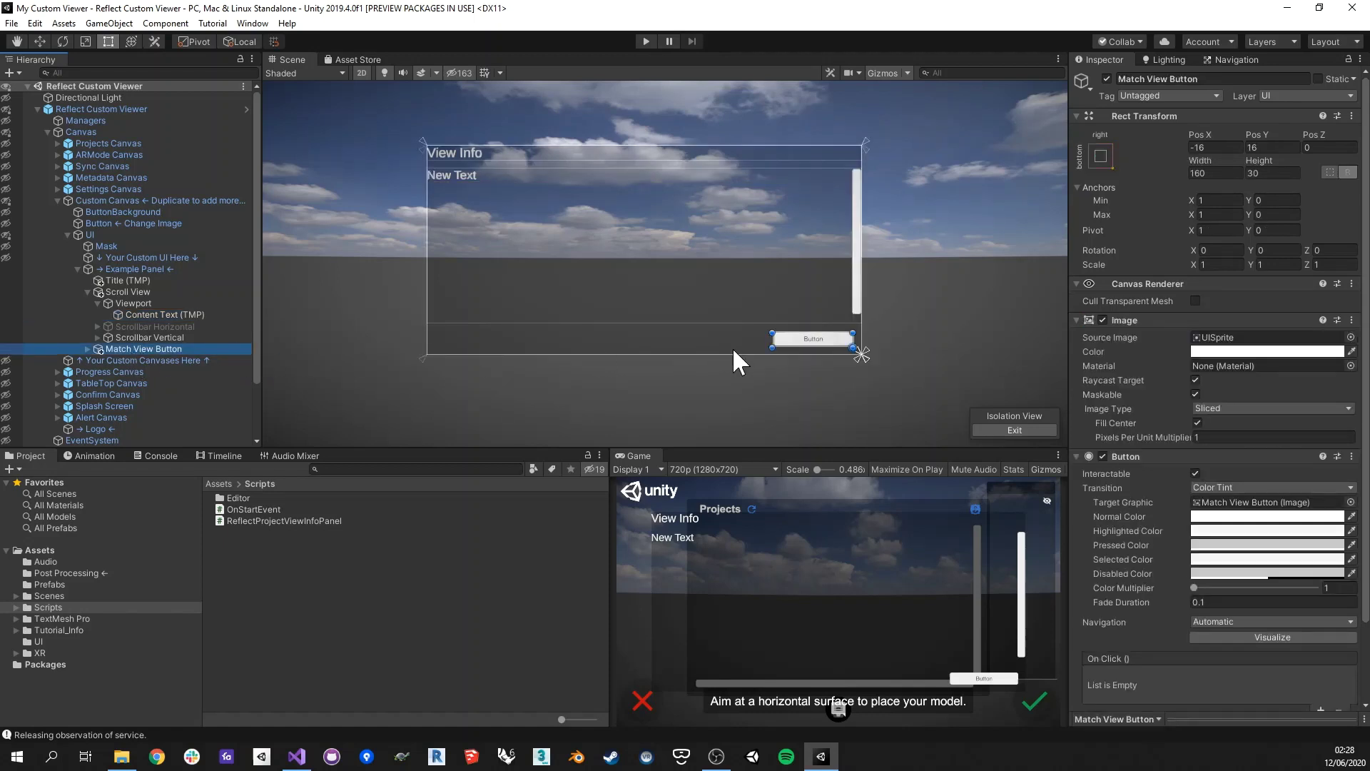
{"action": "left_click", "coordinate": [128, 269]}
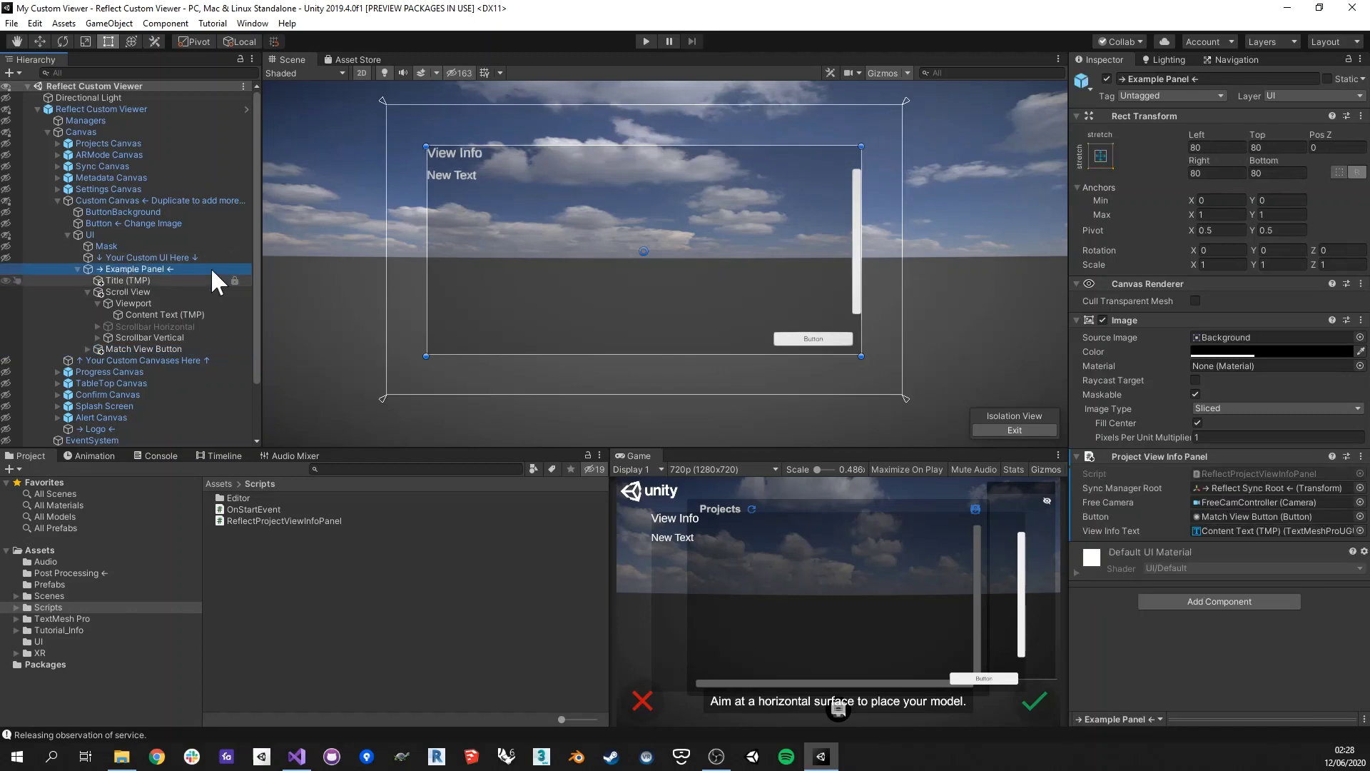
{"action": "left_click", "coordinate": [1210, 473]}
{"action": "left_click", "coordinate": [317, 520]}
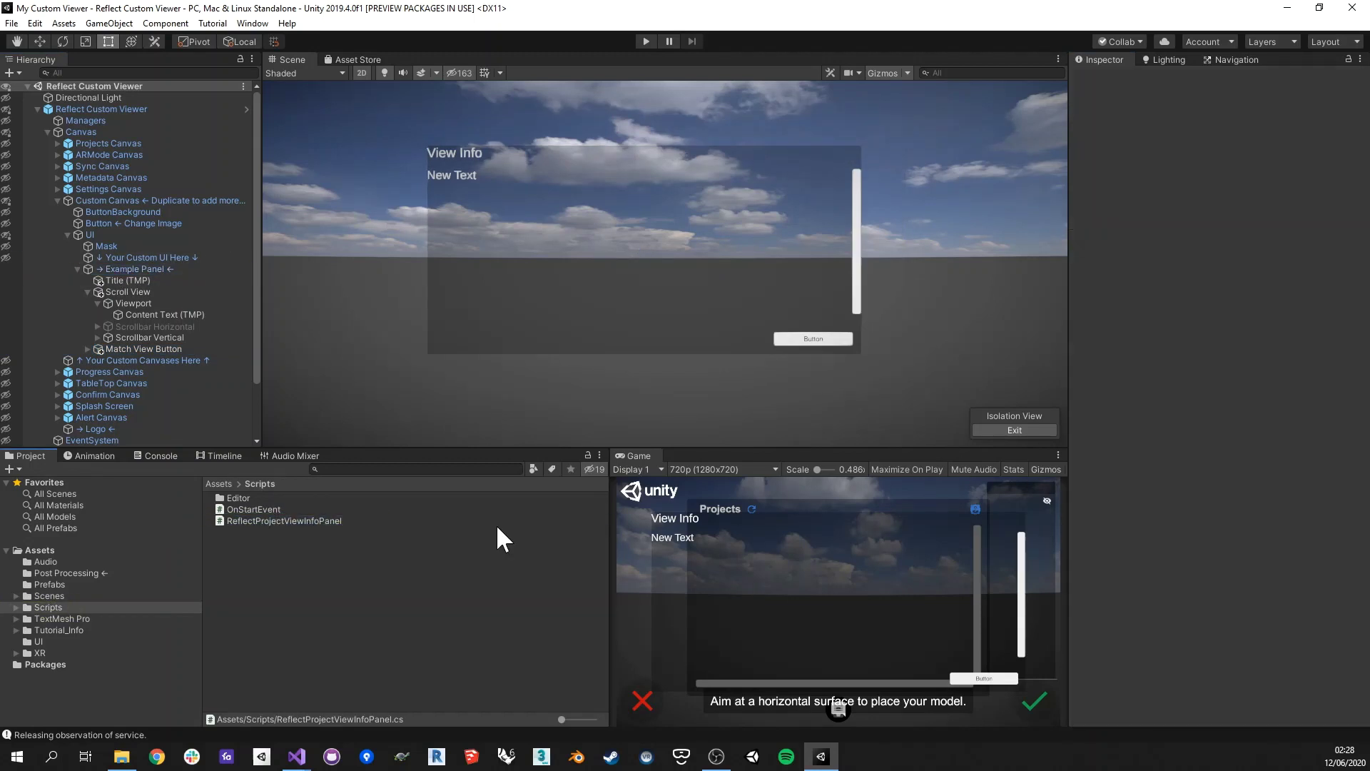
Read through ReflectProjectViewInfoPanel.cs in Visual Studio, then minimize it to return to Unity.
{"action": "double_click", "coordinate": [313, 519]}
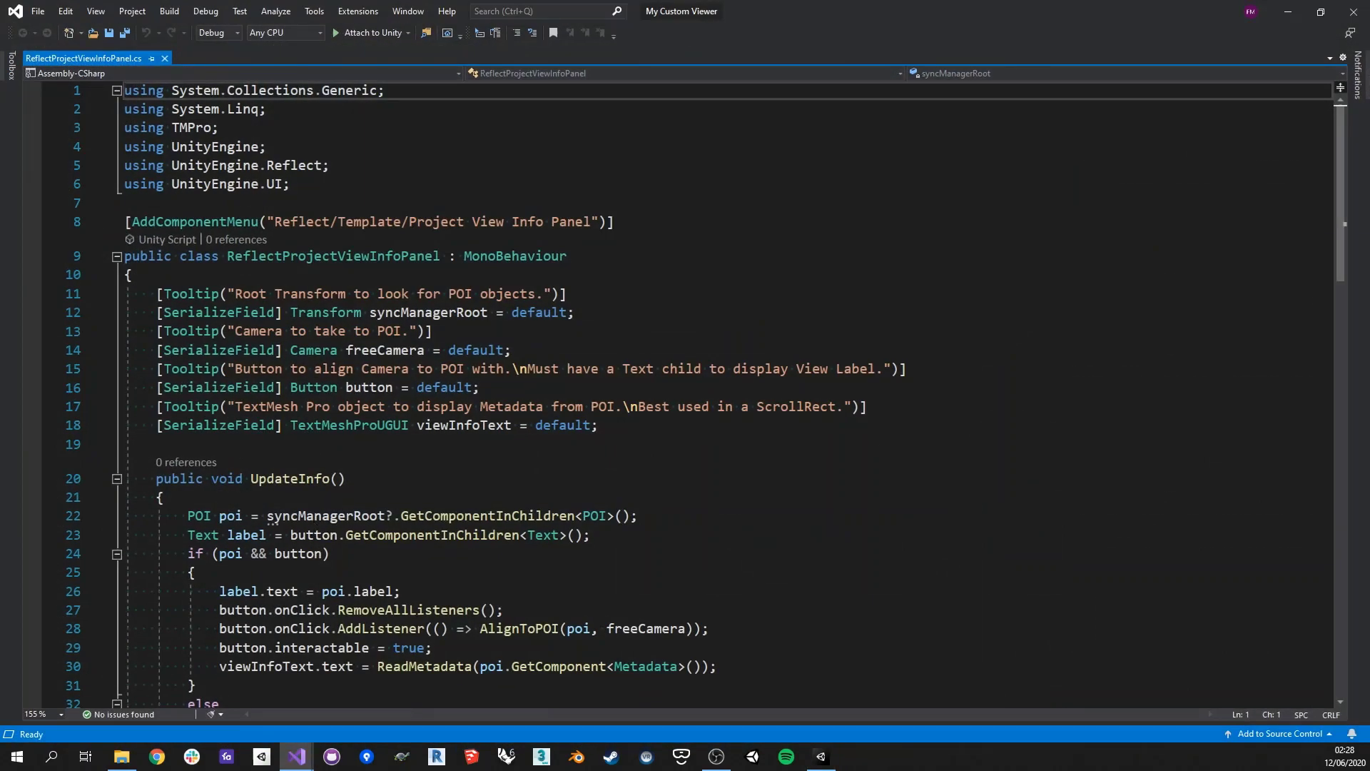
{"action": "scroll", "coordinate": [685, 392], "scroll_direction": "down", "scroll_amount": 15}
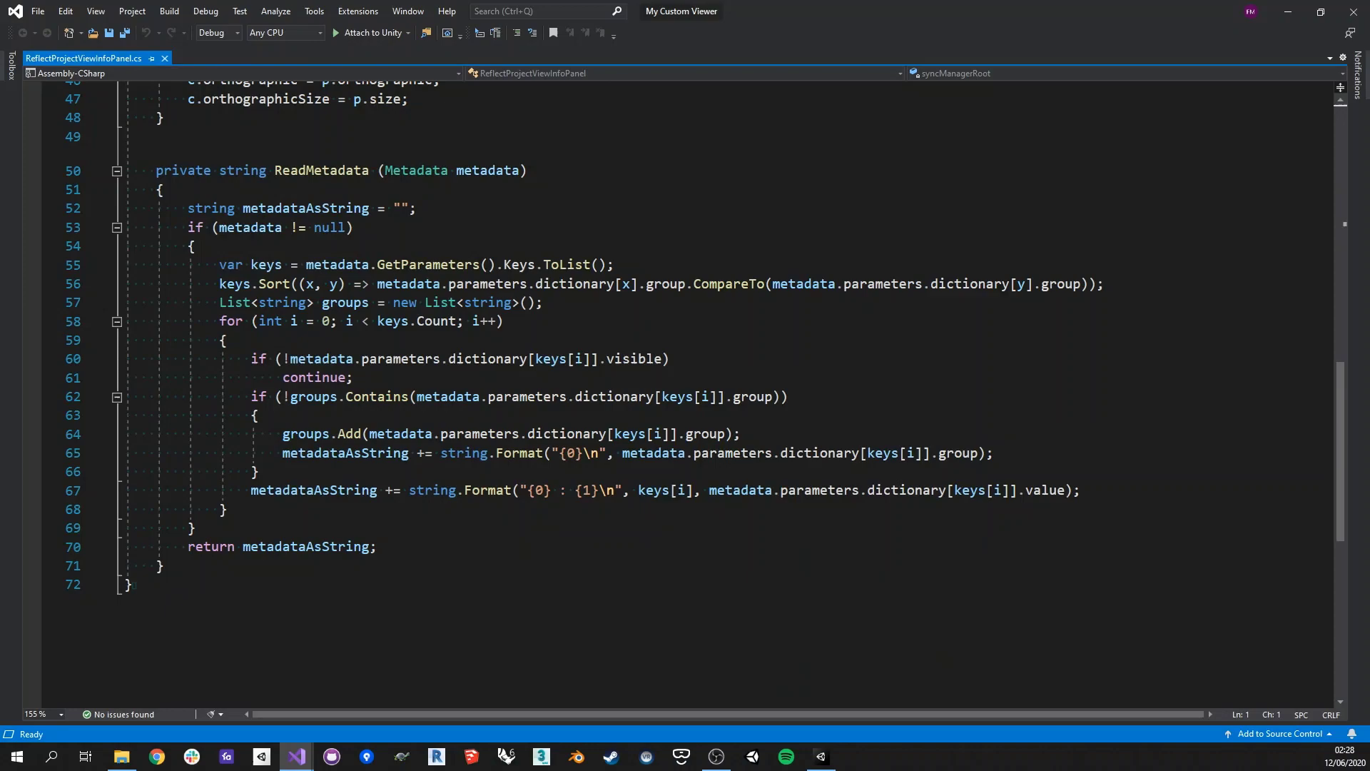
{"action": "scroll", "coordinate": [685, 393], "scroll_direction": "up", "scroll_amount": 5}
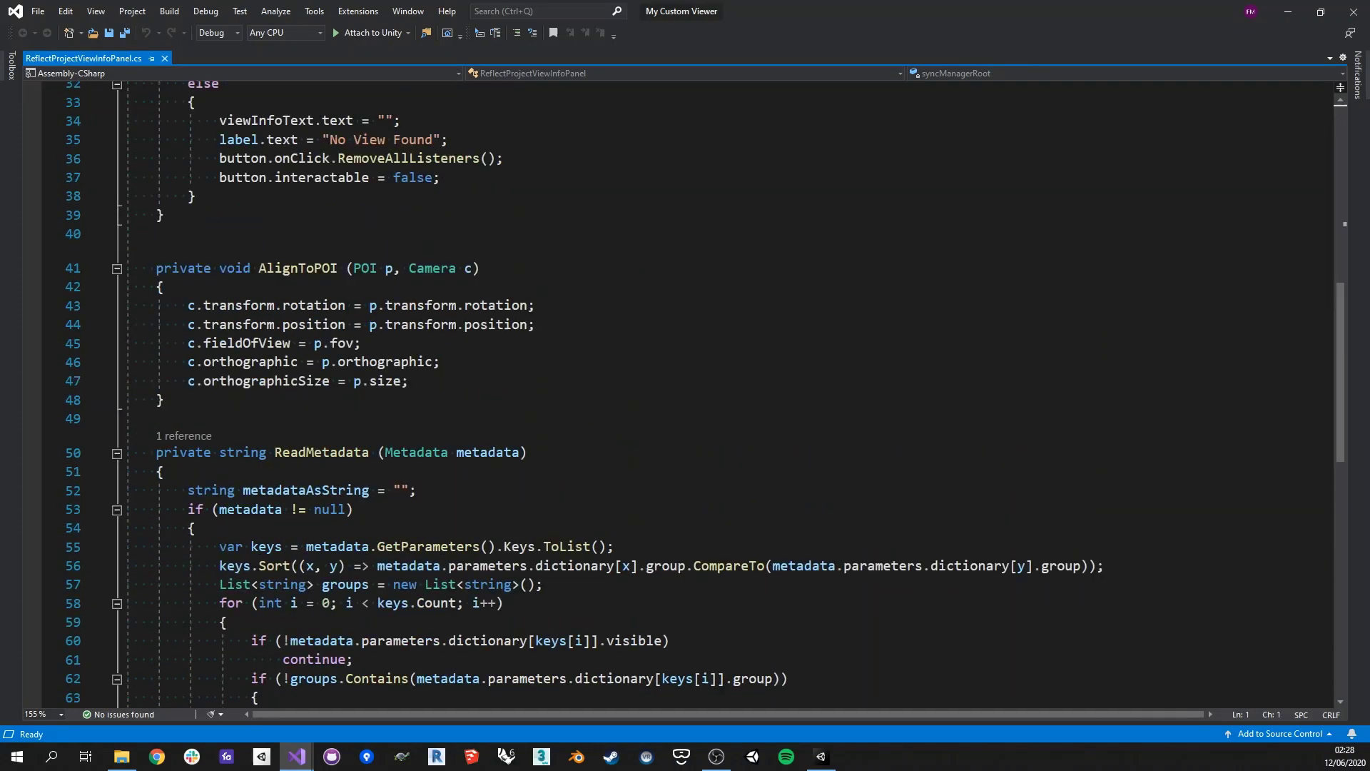
{"action": "scroll", "coordinate": [685, 393], "scroll_direction": "up", "scroll_amount": 9}
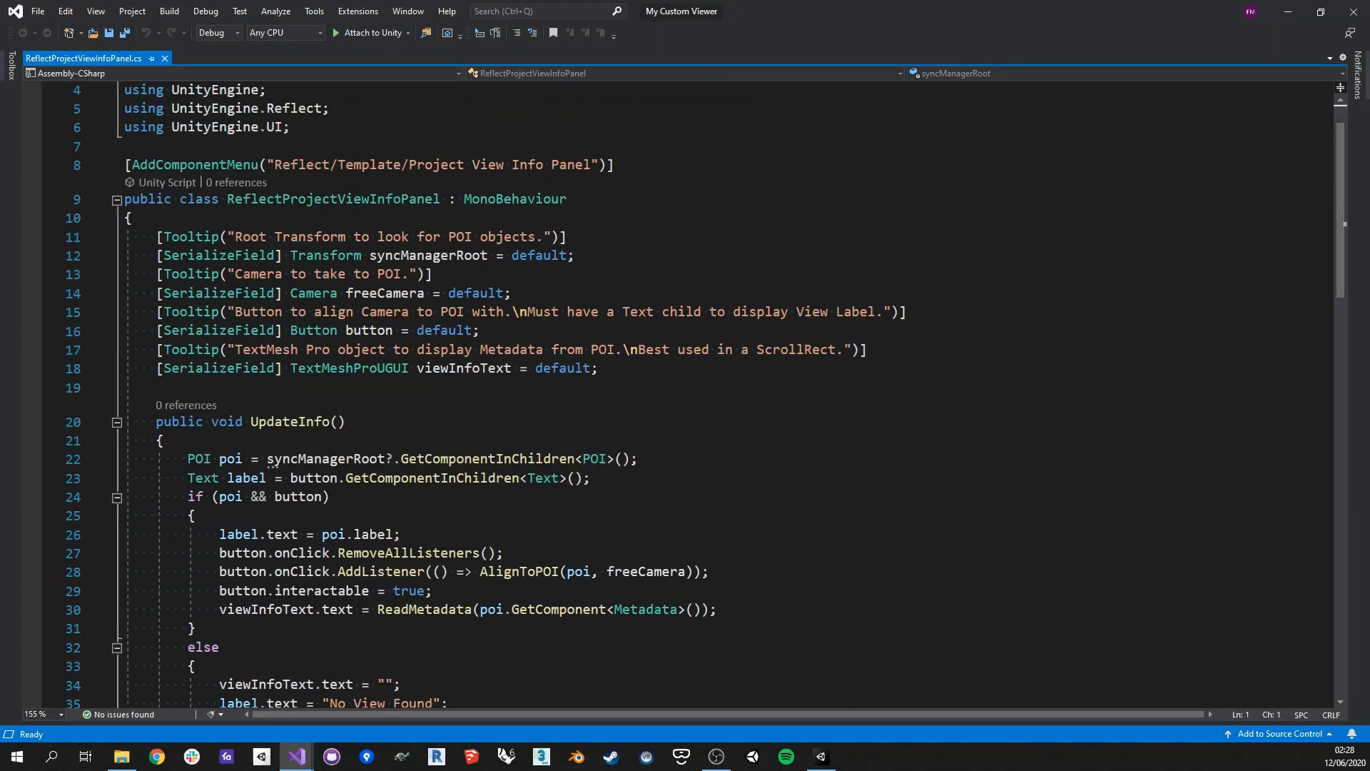
{"action": "scroll", "coordinate": [685, 392], "scroll_direction": "down", "scroll_amount": 5}
{"action": "scroll", "coordinate": [685, 392], "scroll_direction": "up", "scroll_amount": 4}
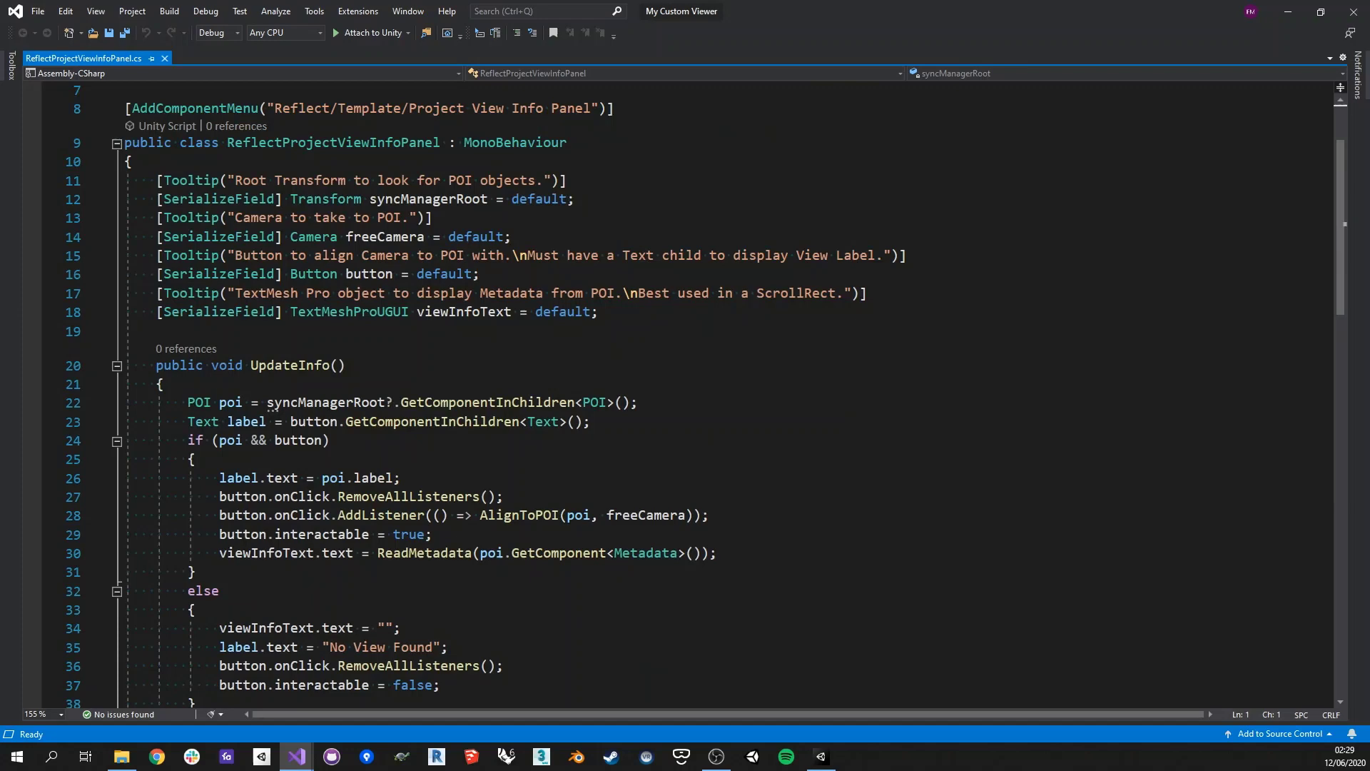
{"action": "scroll", "coordinate": [684, 392], "scroll_direction": "down", "scroll_amount": 6}
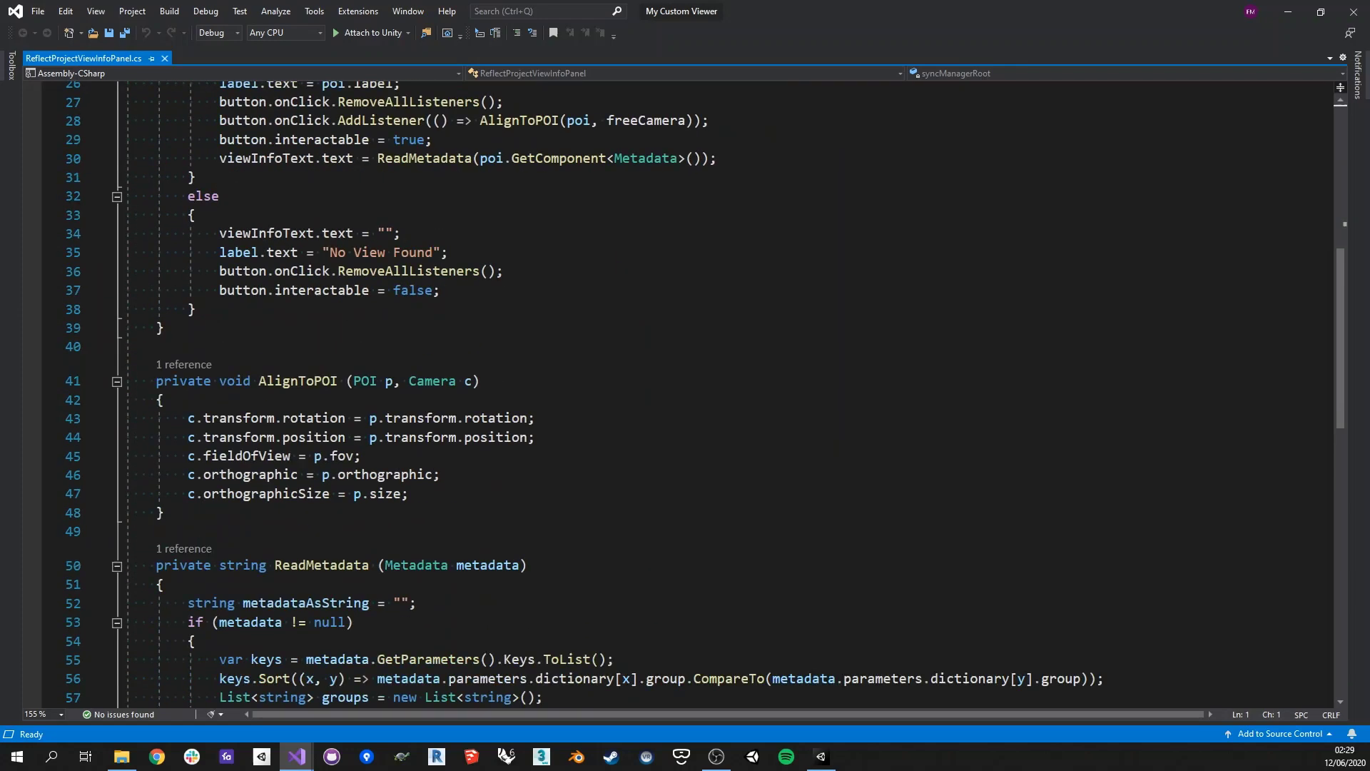
{"action": "scroll", "coordinate": [685, 392], "scroll_direction": "up", "scroll_amount": 3}
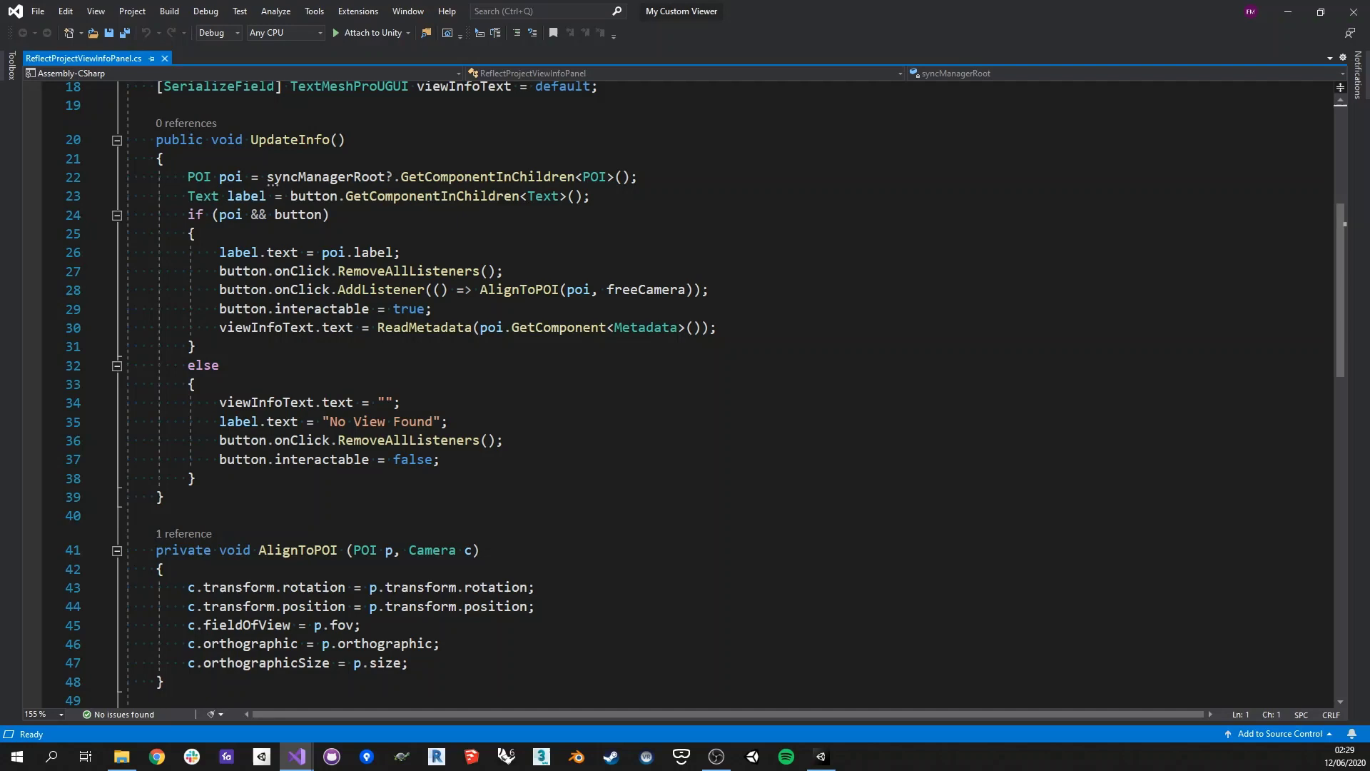
{"action": "scroll", "coordinate": [685, 393], "scroll_direction": "down", "scroll_amount": 3}
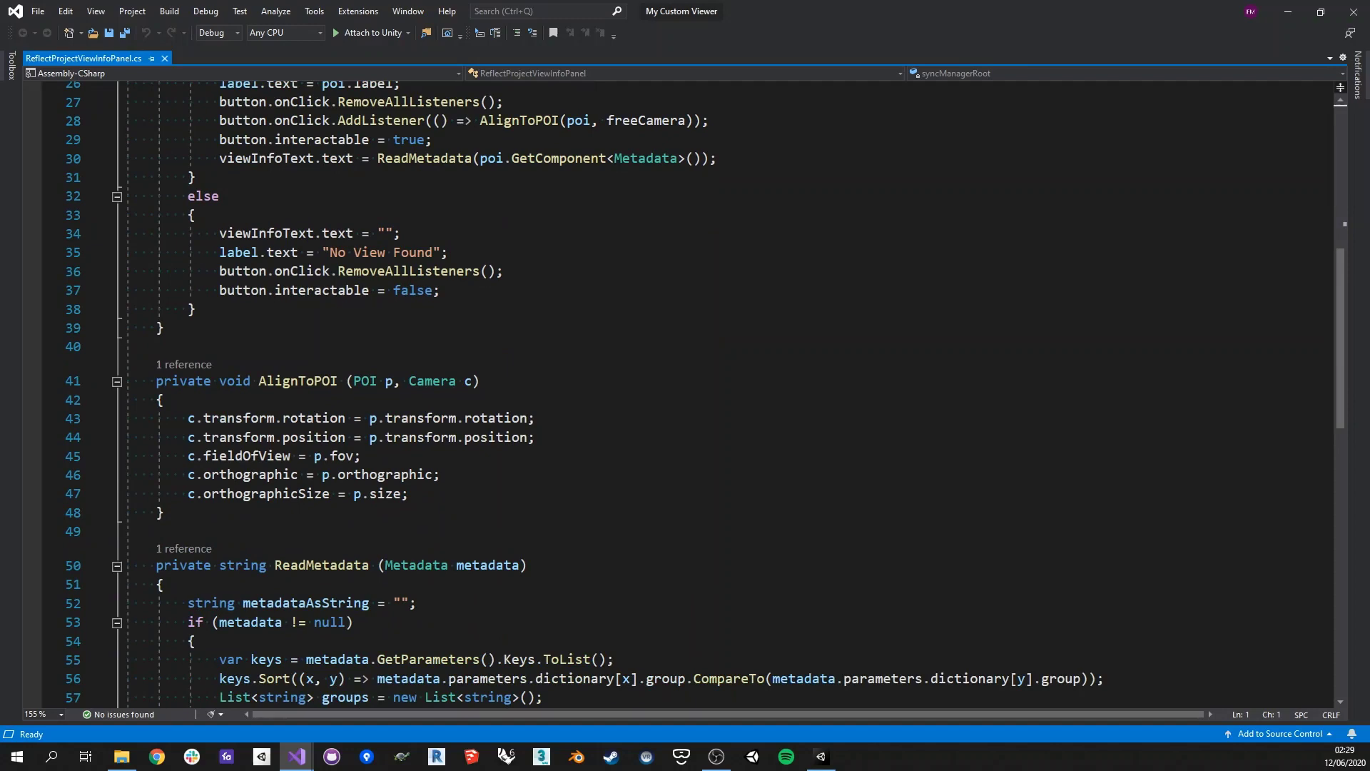
{"action": "scroll", "coordinate": [685, 393], "scroll_direction": "up", "scroll_amount": 3}
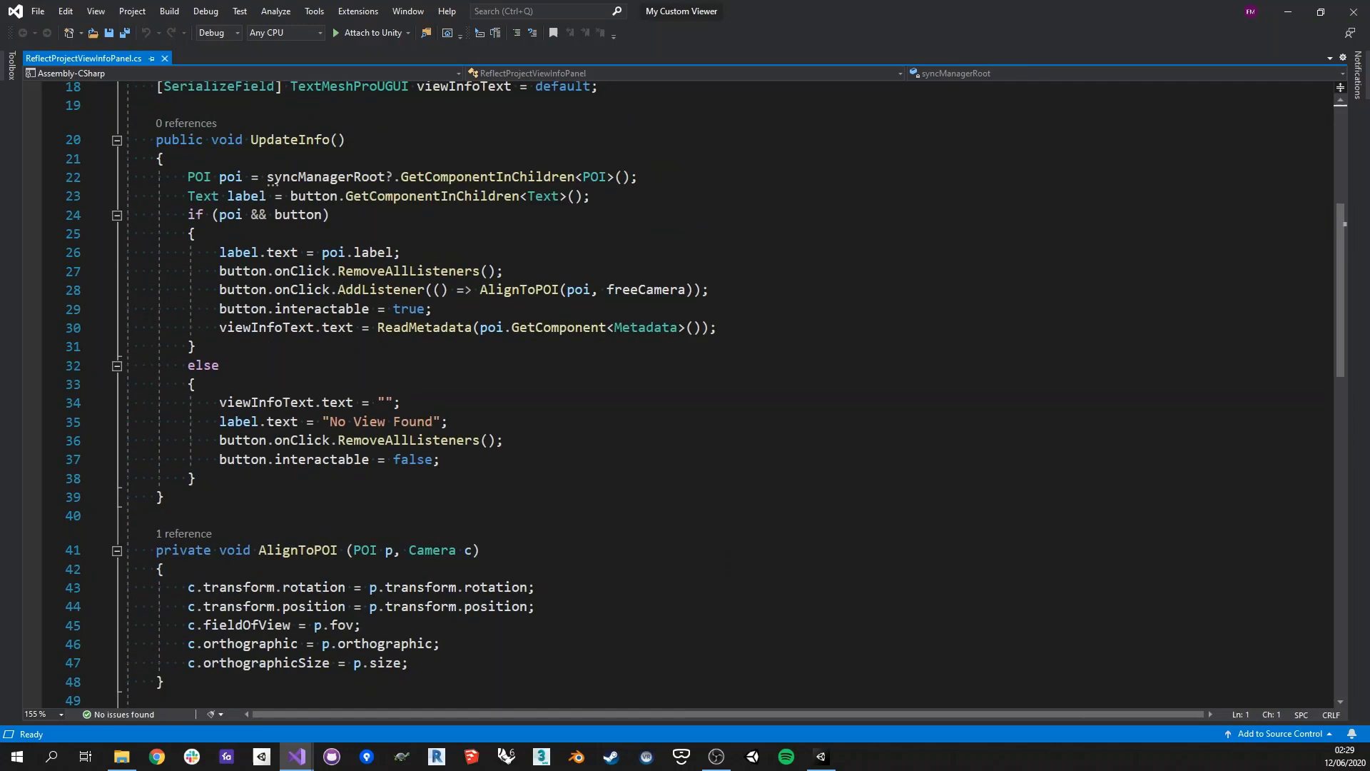
{"action": "scroll", "coordinate": [685, 393], "scroll_direction": "down", "scroll_amount": 2}
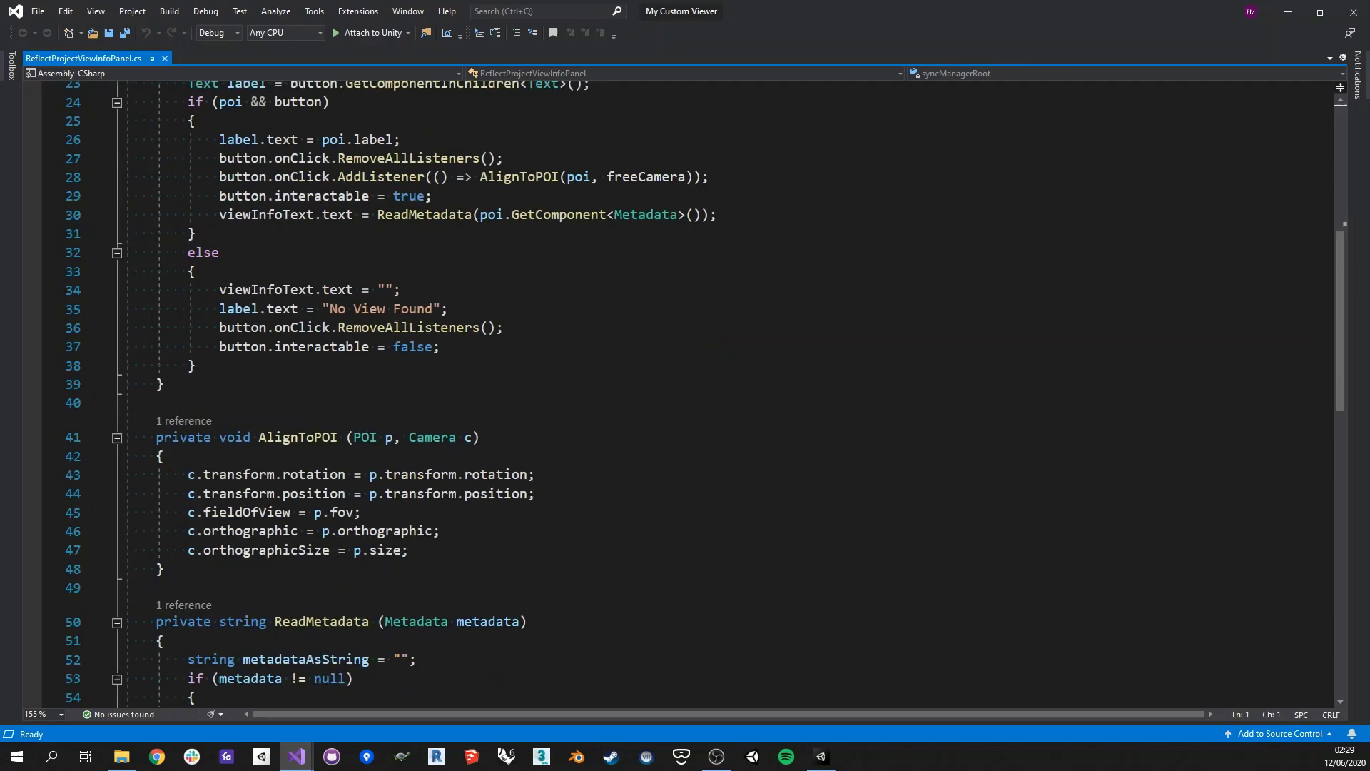
{"action": "scroll", "coordinate": [685, 393], "scroll_direction": "down", "scroll_amount": 2}
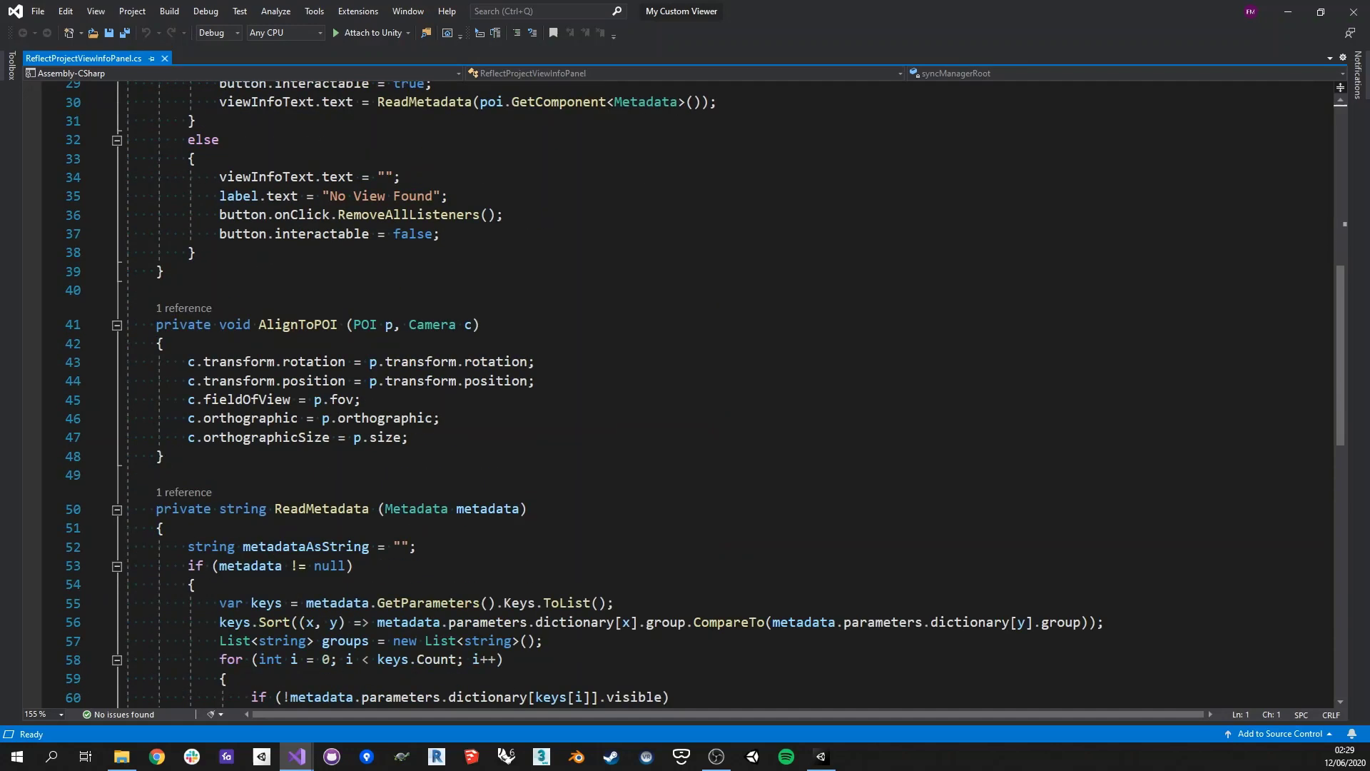
{"action": "scroll", "coordinate": [685, 393], "scroll_direction": "down", "scroll_amount": 5}
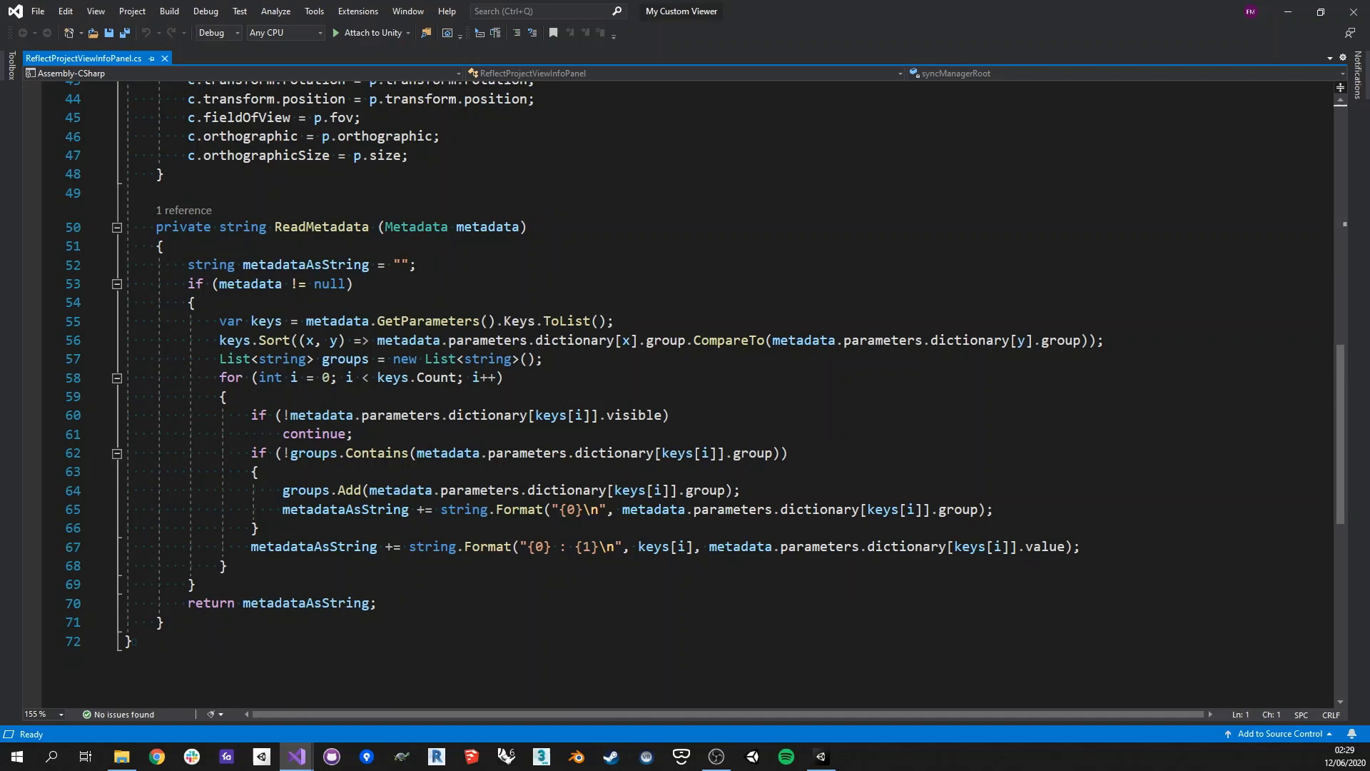
{"action": "left_click", "coordinate": [1290, 8]}
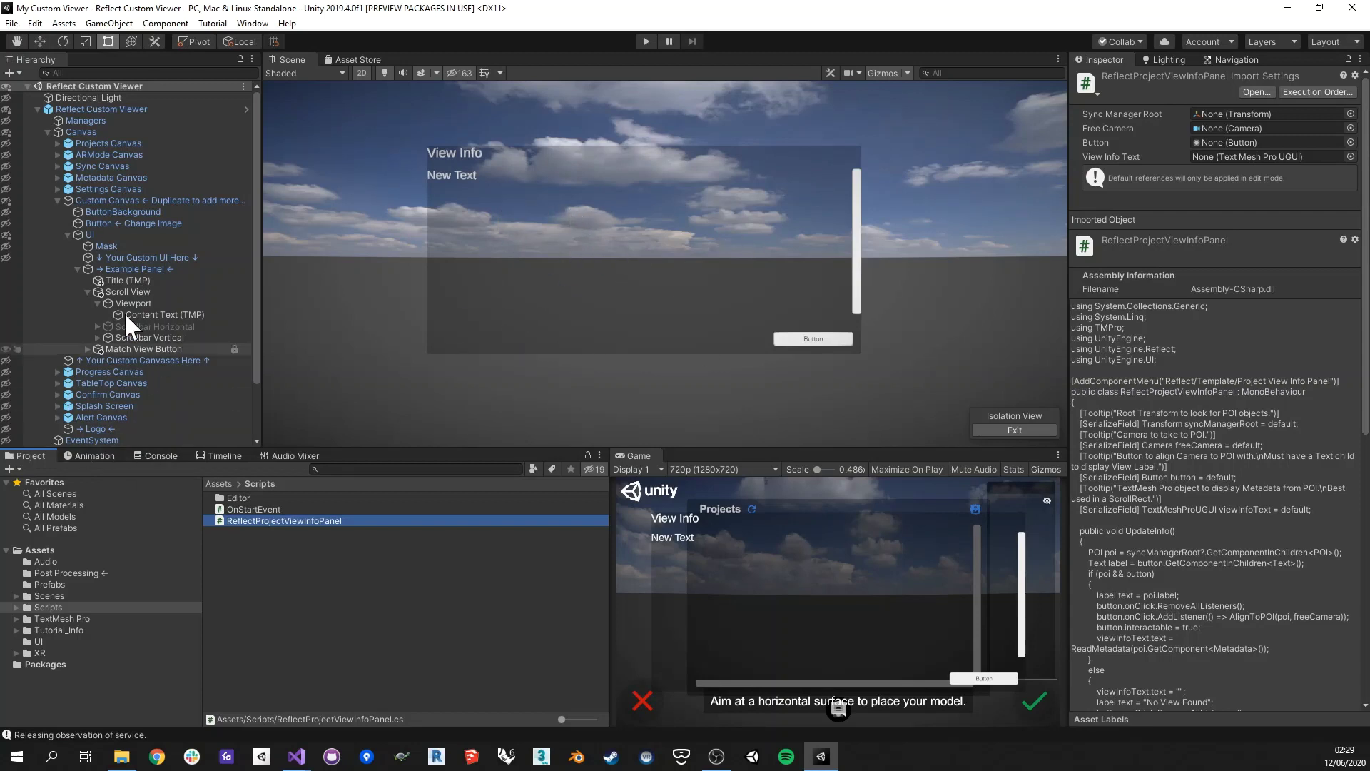
{"action": "left_click", "coordinate": [119, 268]}
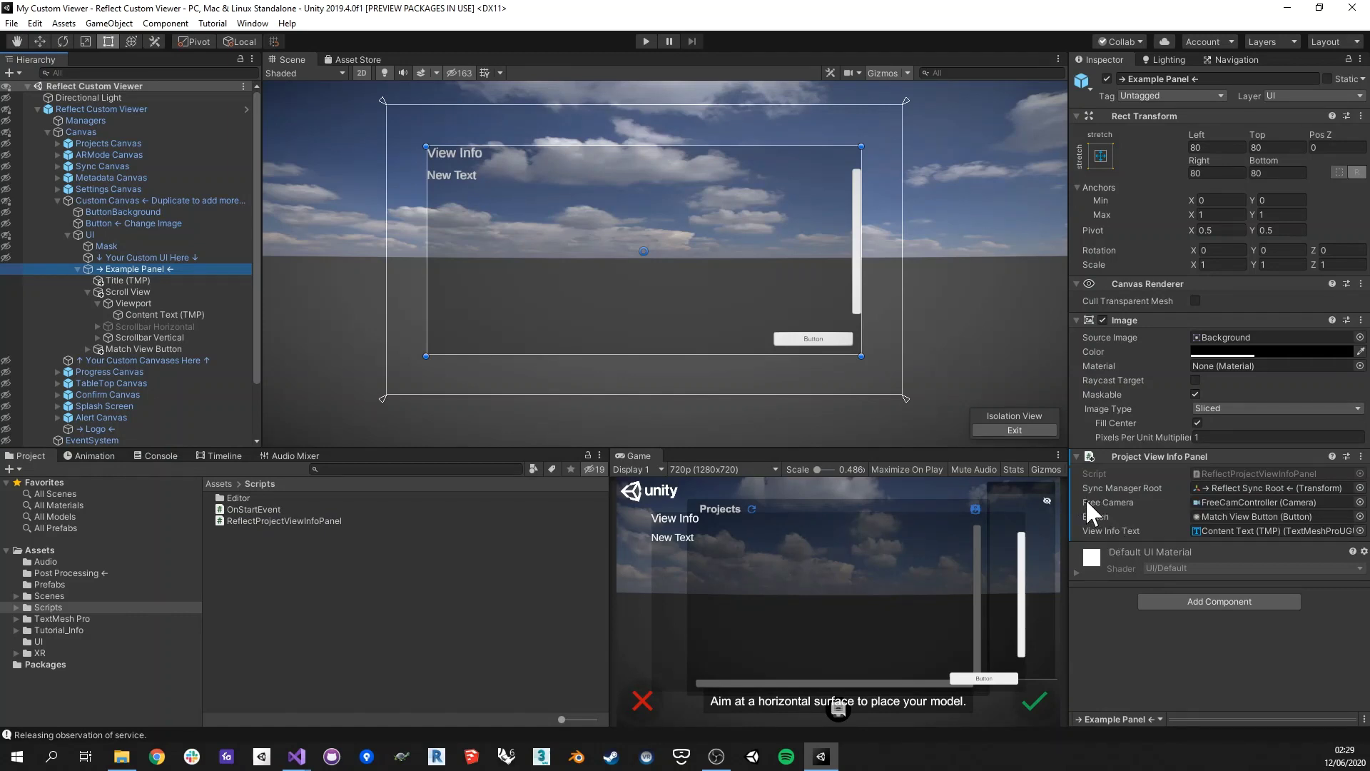
{"action": "left_click", "coordinate": [1210, 501]}
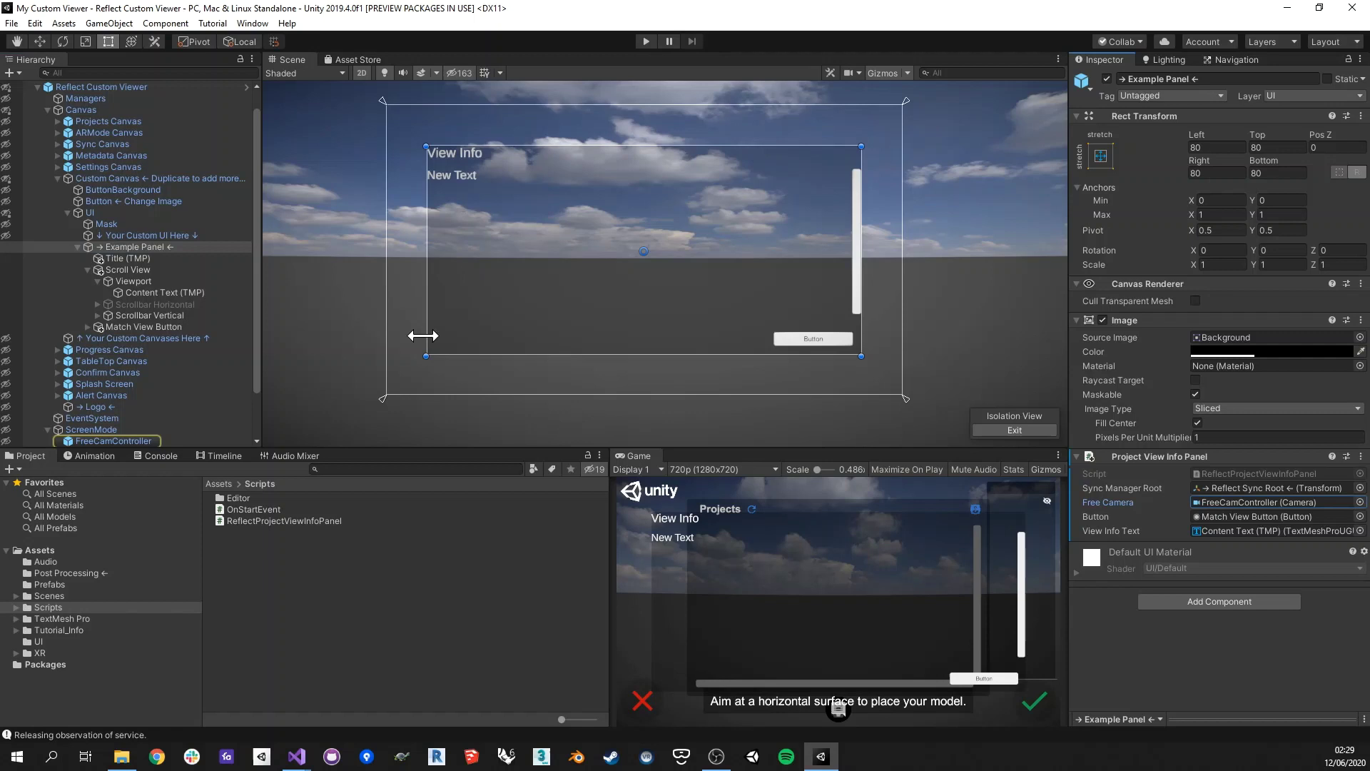
{"action": "scroll", "coordinate": [179, 361], "scroll_direction": "down", "scroll_amount": 2}
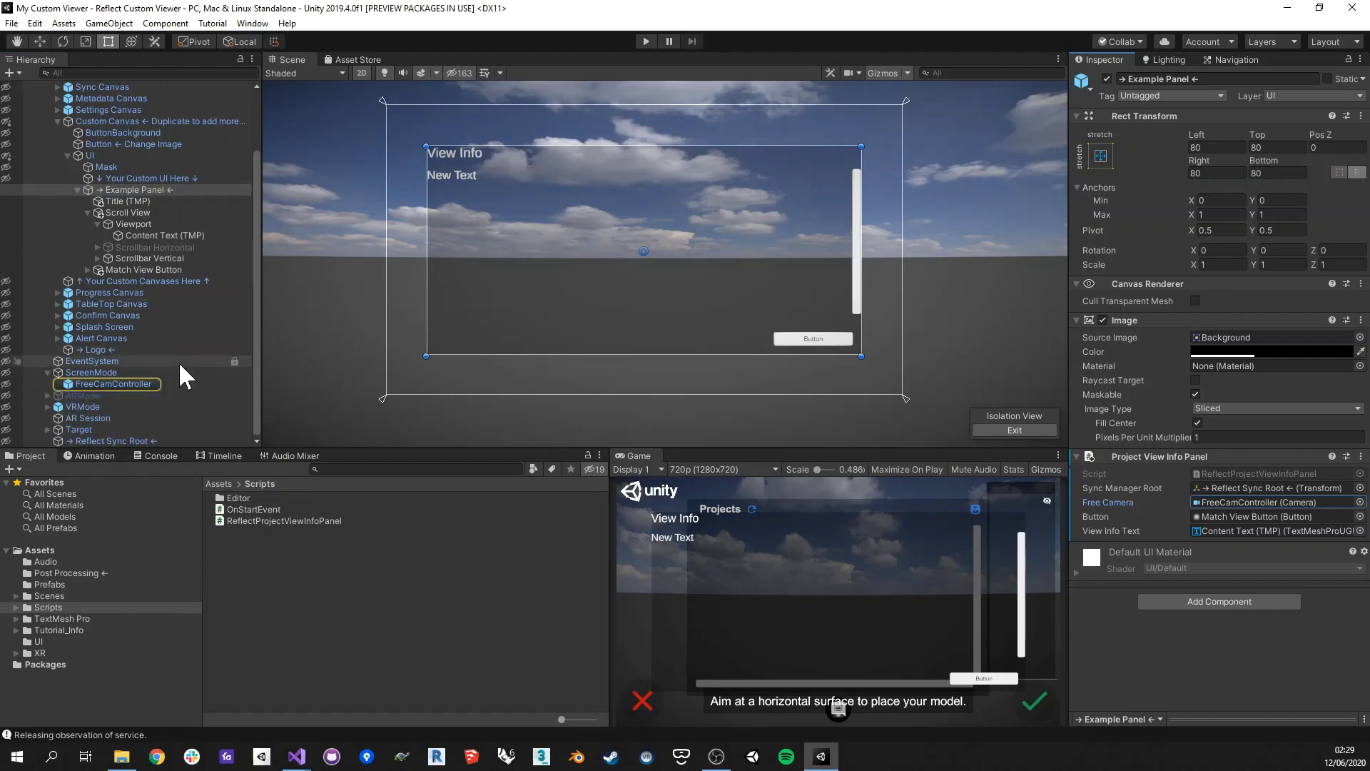
{"action": "left_click", "coordinate": [94, 384]}
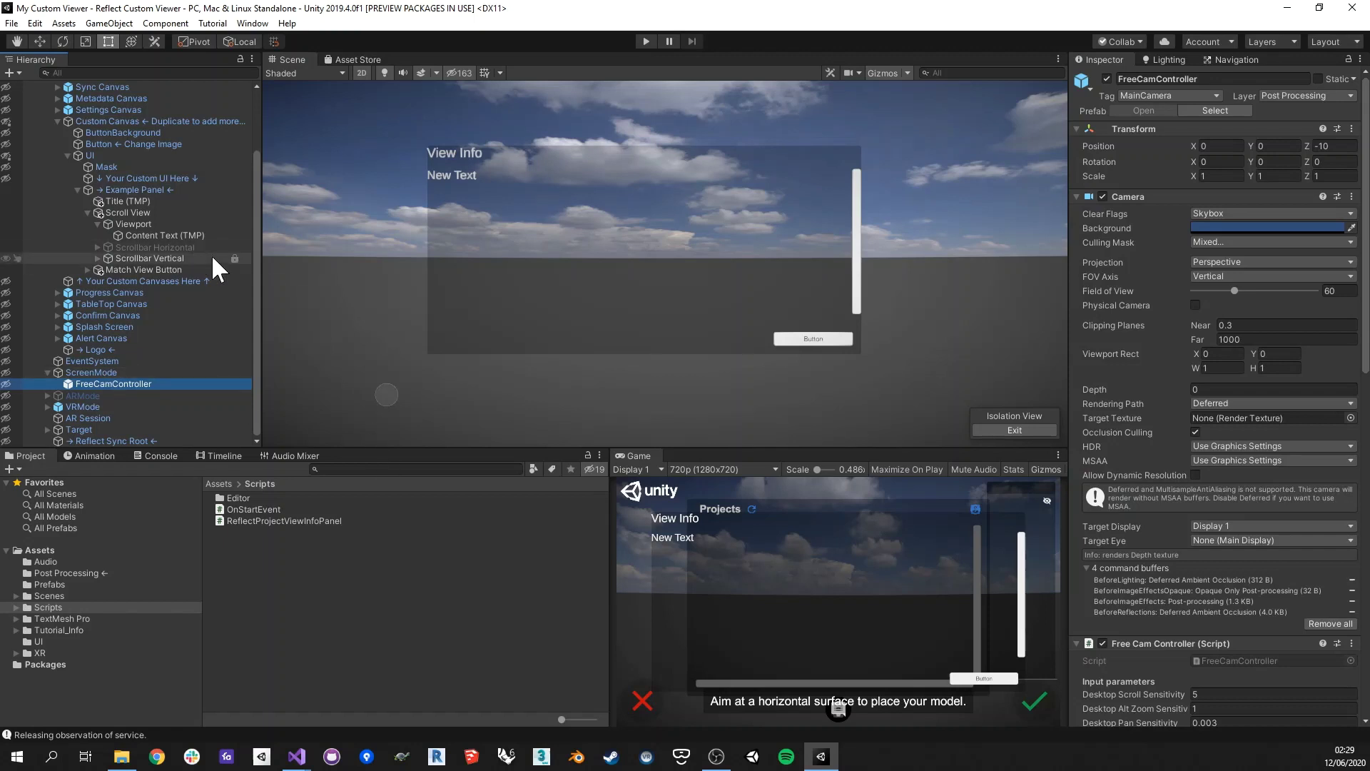
{"action": "left_click", "coordinate": [152, 190]}
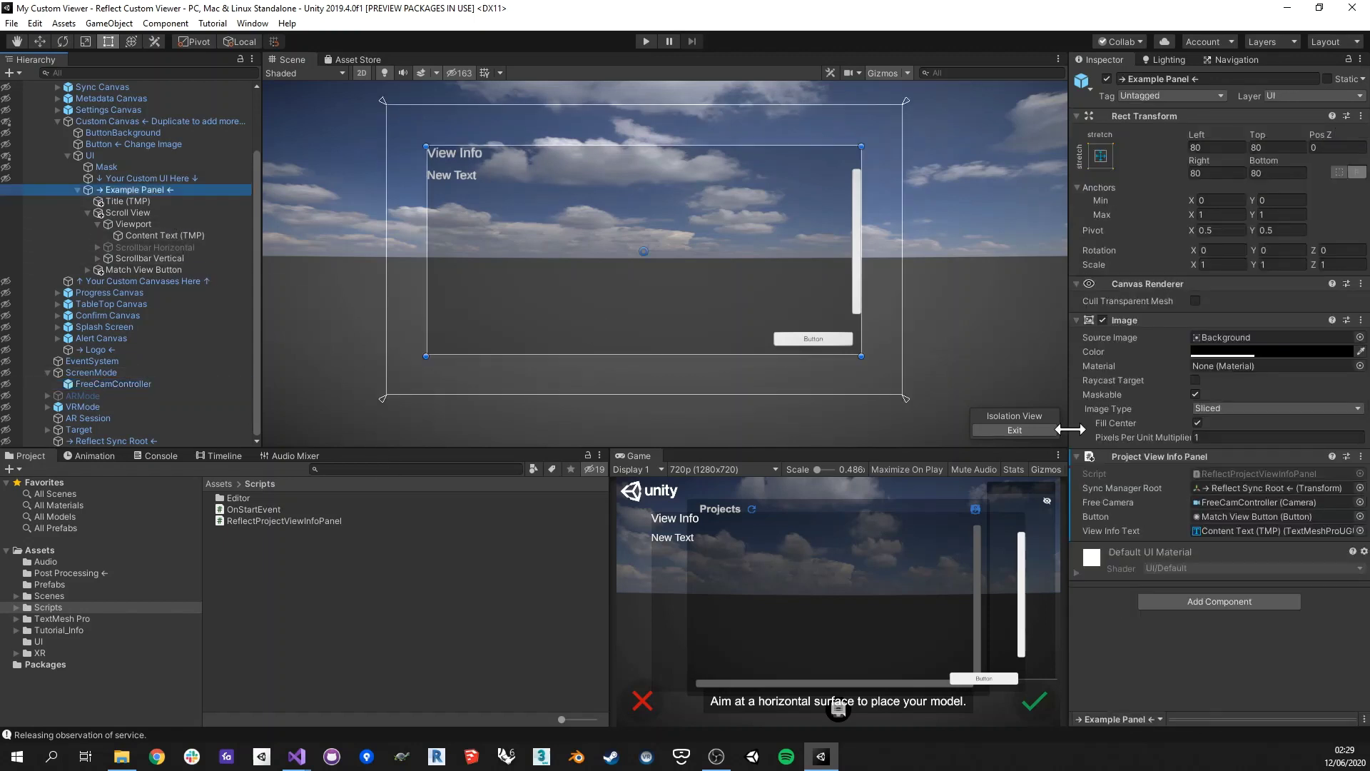
{"action": "left_click", "coordinate": [1227, 516]}
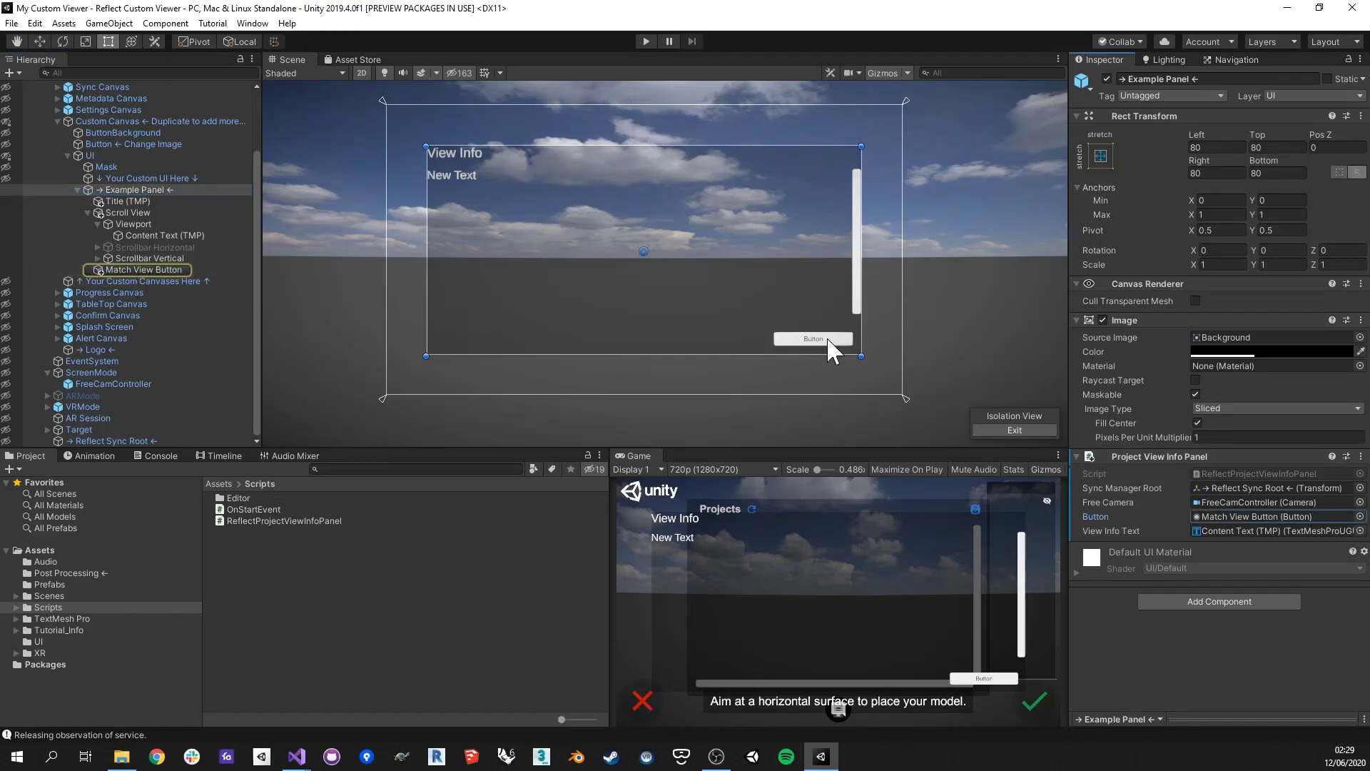
{"action": "left_click", "coordinate": [1236, 529]}
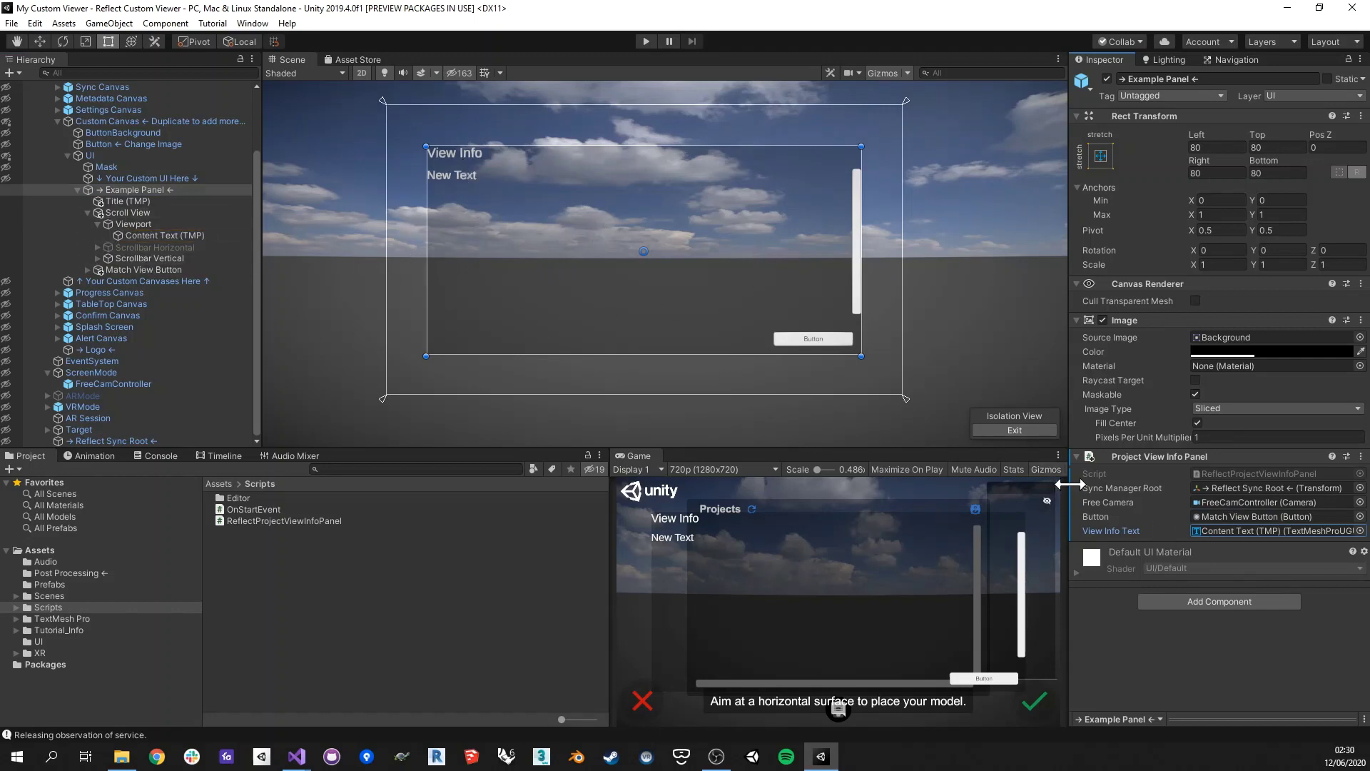
{"action": "left_click", "coordinate": [1248, 489]}
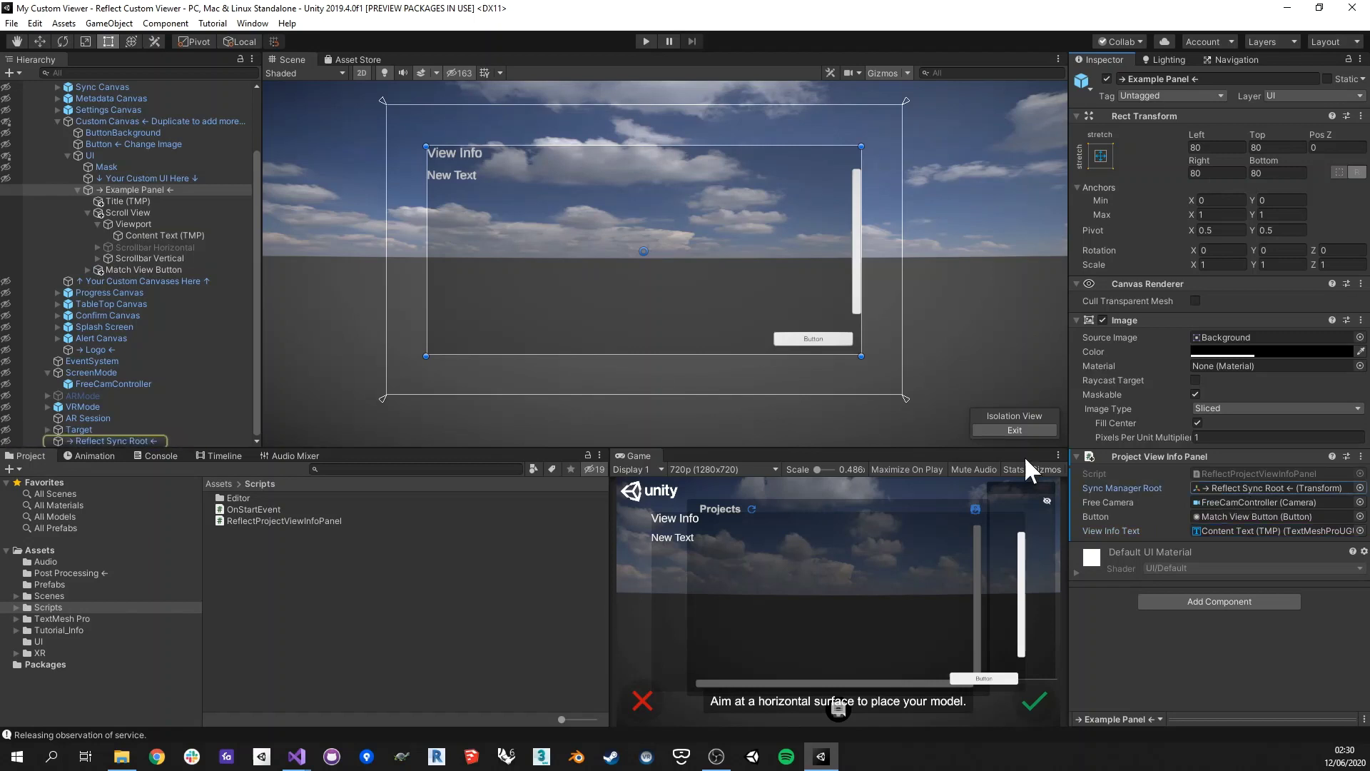
Select Reflect Sync Root and leave isolation view to show the full canvas with the Projects panel.
{"action": "left_click", "coordinate": [117, 438]}
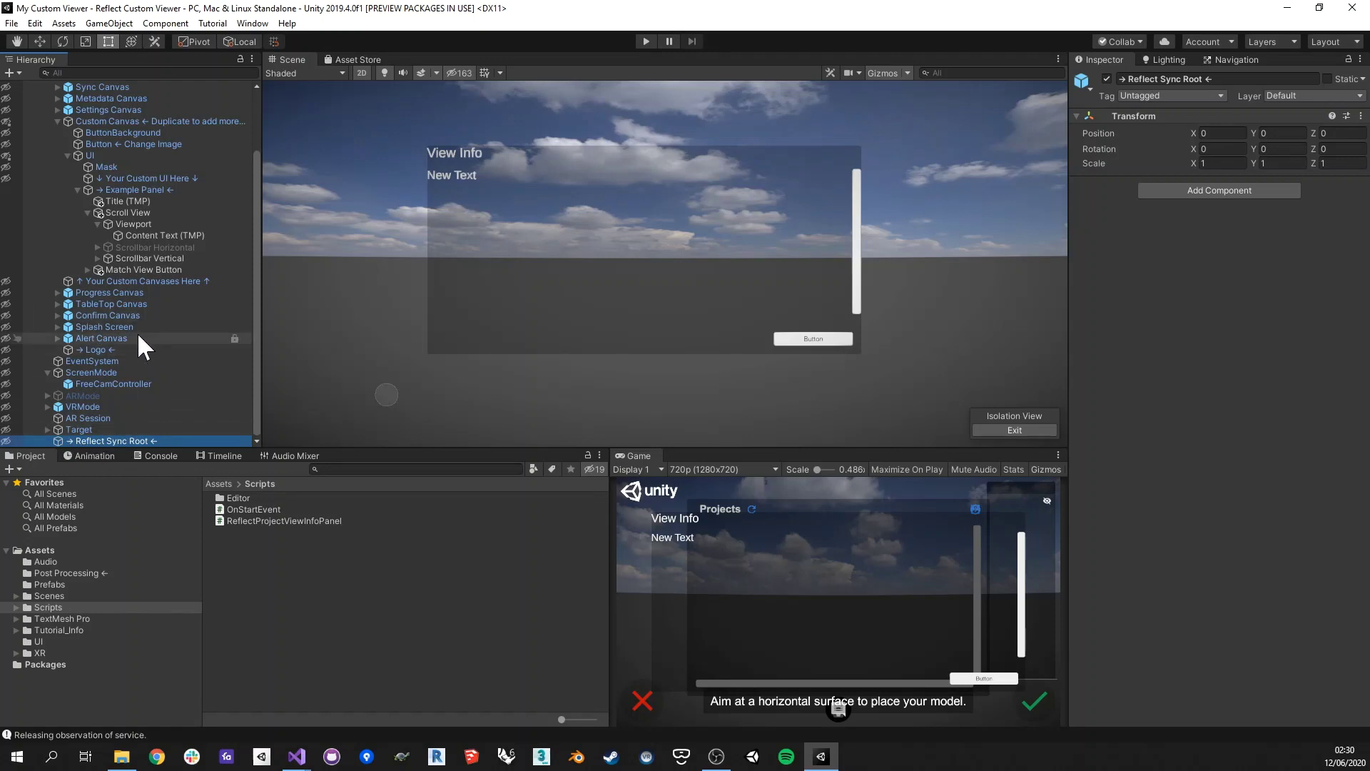
{"action": "scroll", "coordinate": [149, 256], "scroll_direction": "up", "scroll_amount": 2}
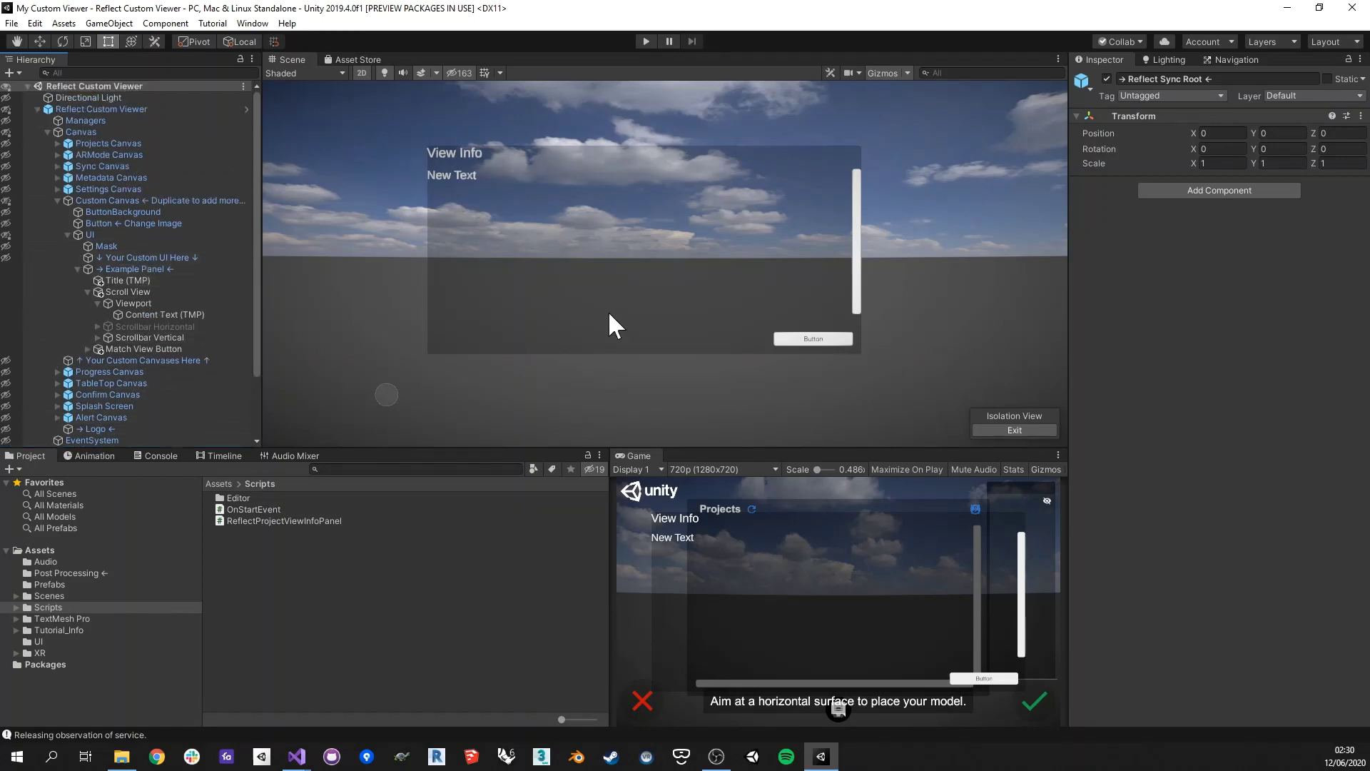
{"action": "left_click", "coordinate": [1013, 430]}
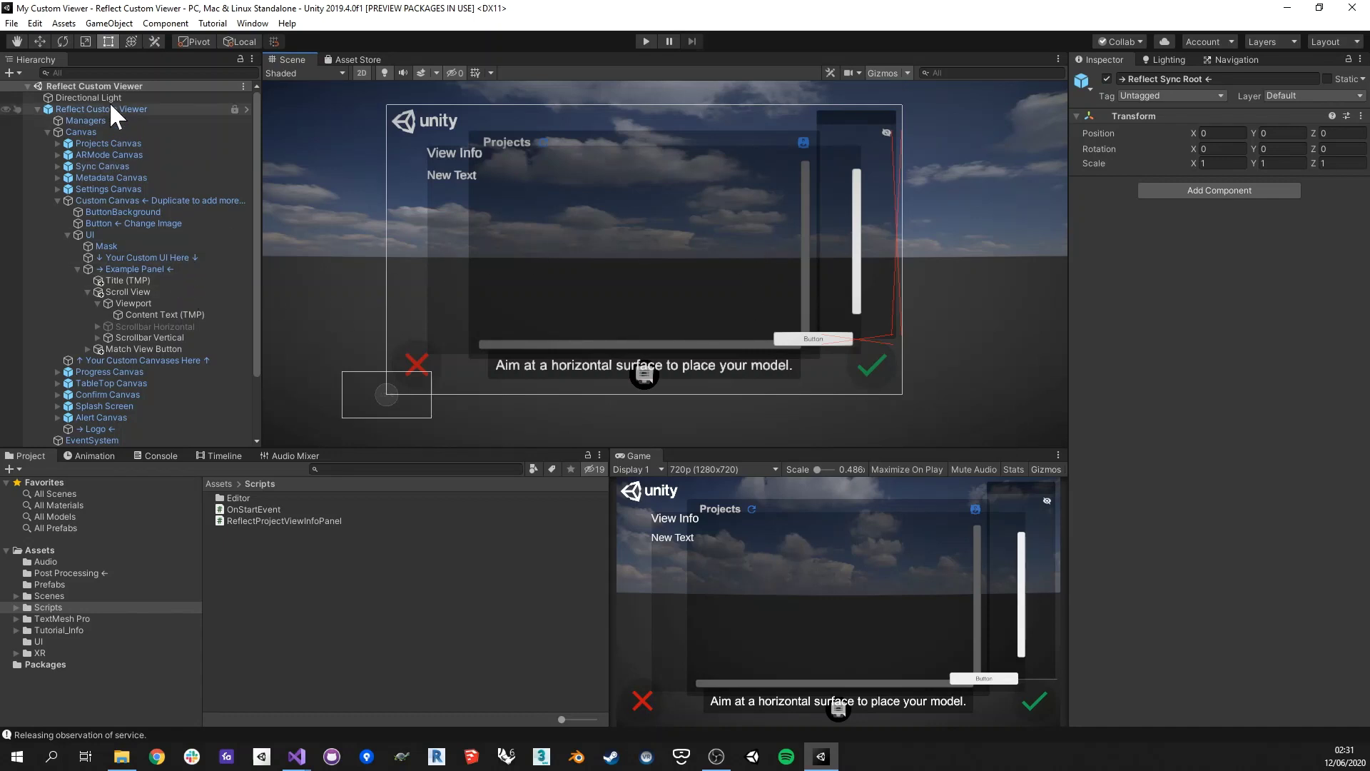
Revert the Example Panel's added Project View Info Panel component so it is removed.
{"action": "left_click", "coordinate": [144, 268]}
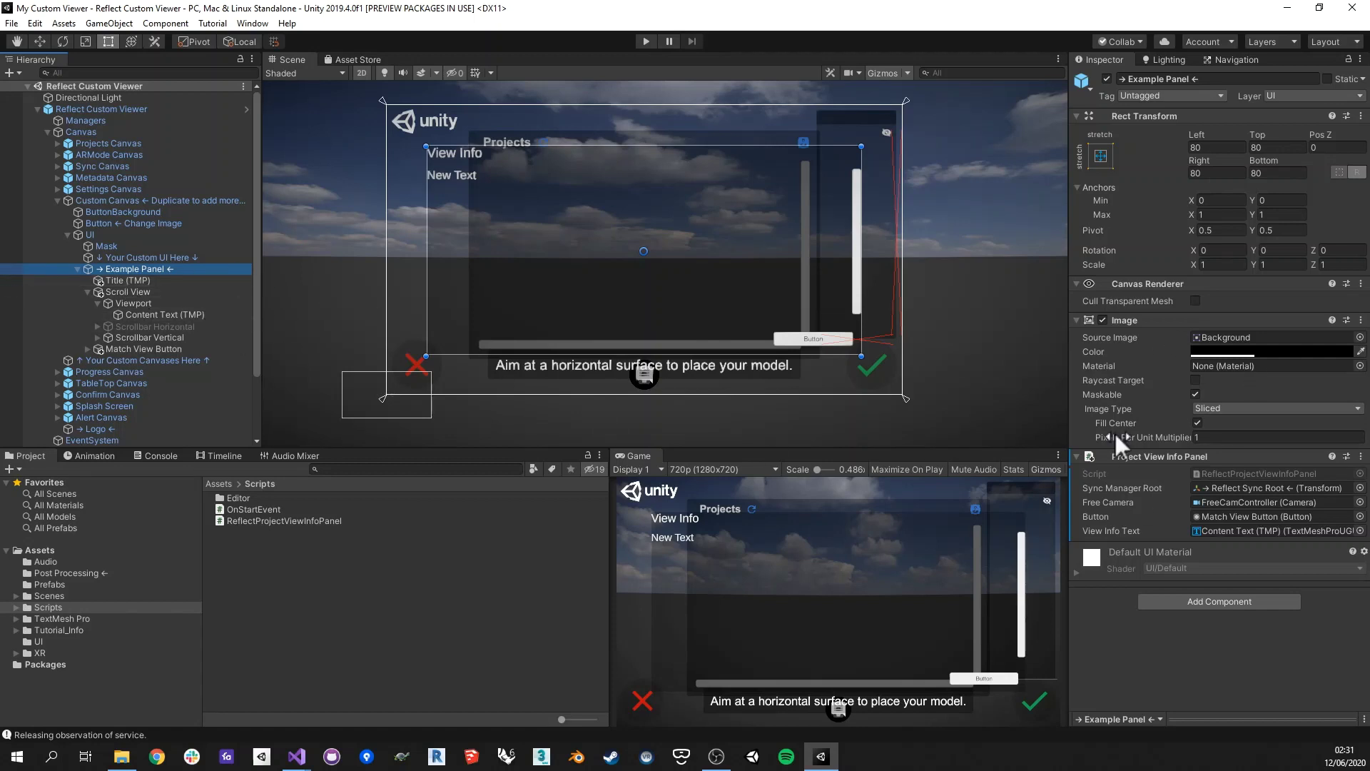
{"action": "right_click", "coordinate": [126, 269]}
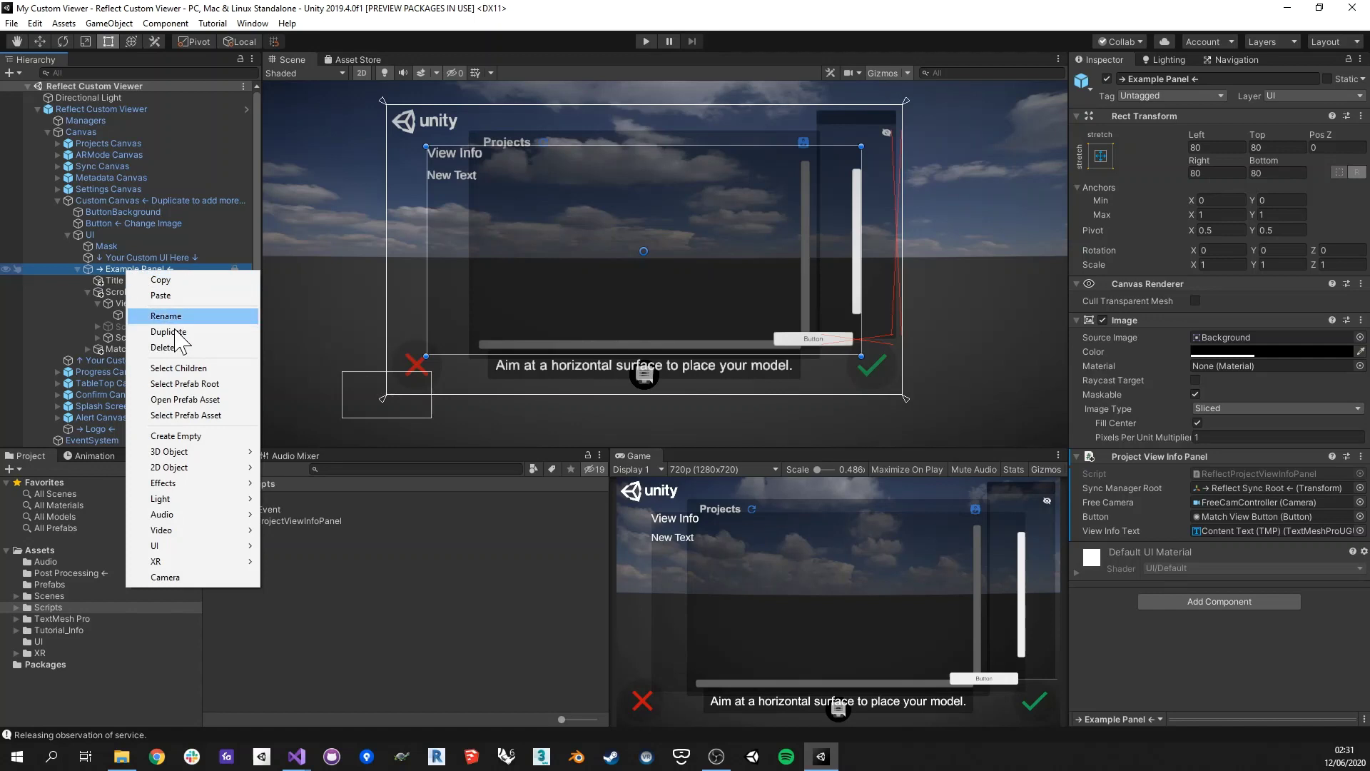
{"action": "left_click", "coordinate": [1261, 658]}
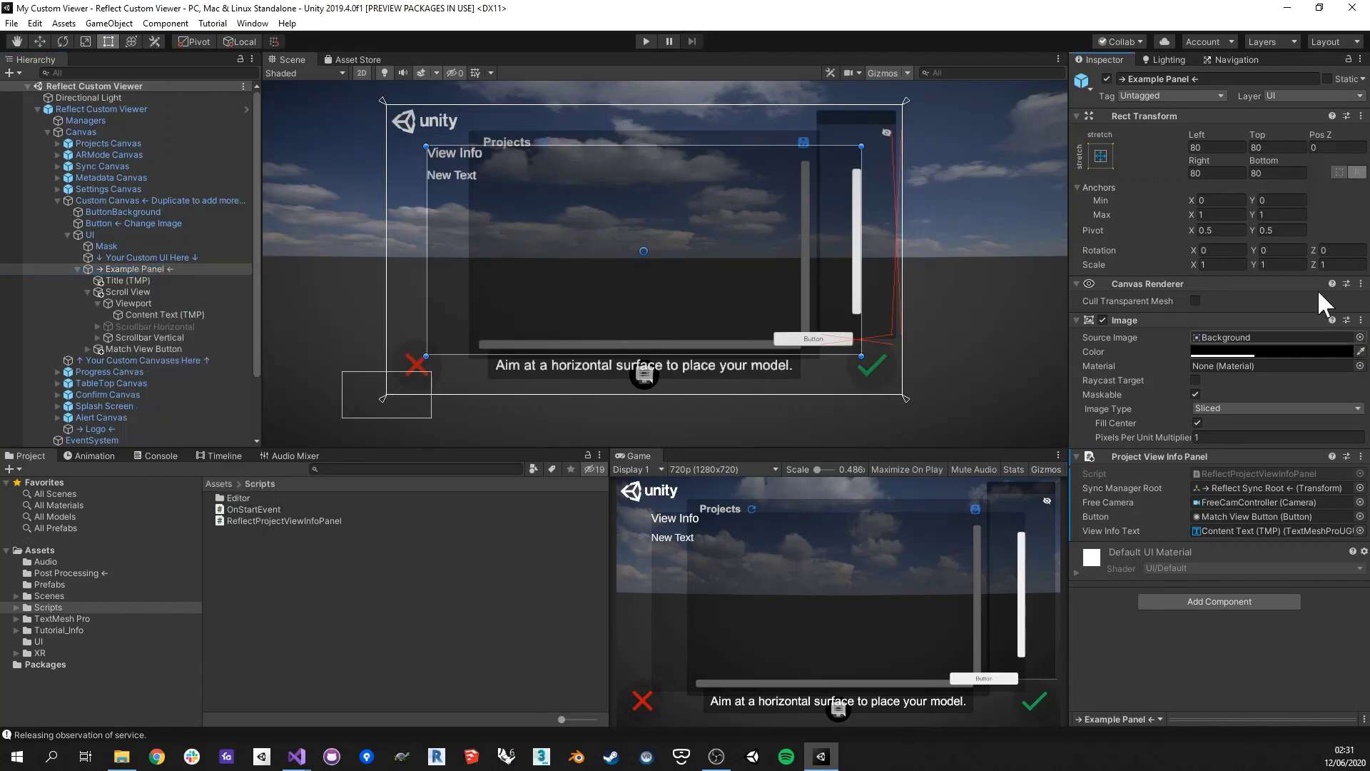
{"action": "left_click", "coordinate": [1361, 457]}
{"action": "mouse_move", "coordinate": [1305, 490]}
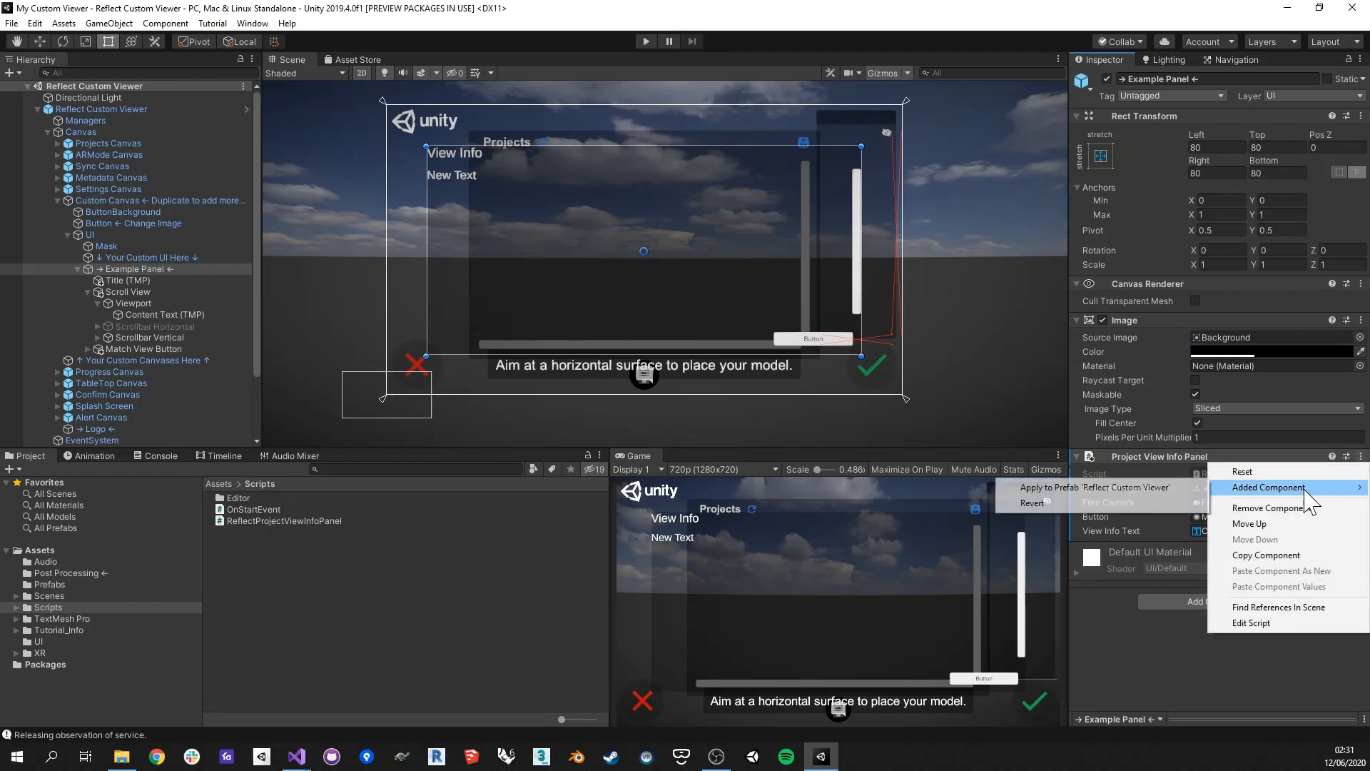
{"action": "left_click", "coordinate": [1031, 503]}
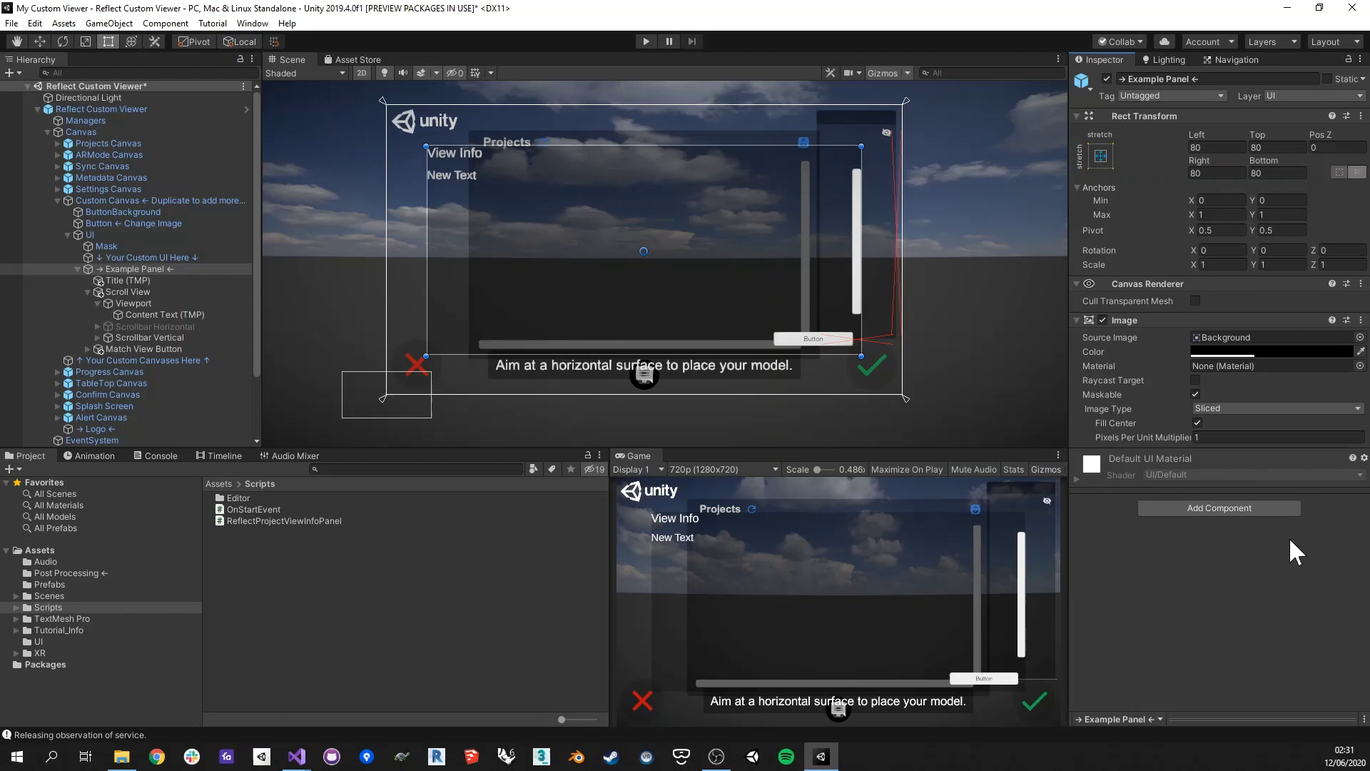
{"action": "left_click", "coordinate": [127, 280]}
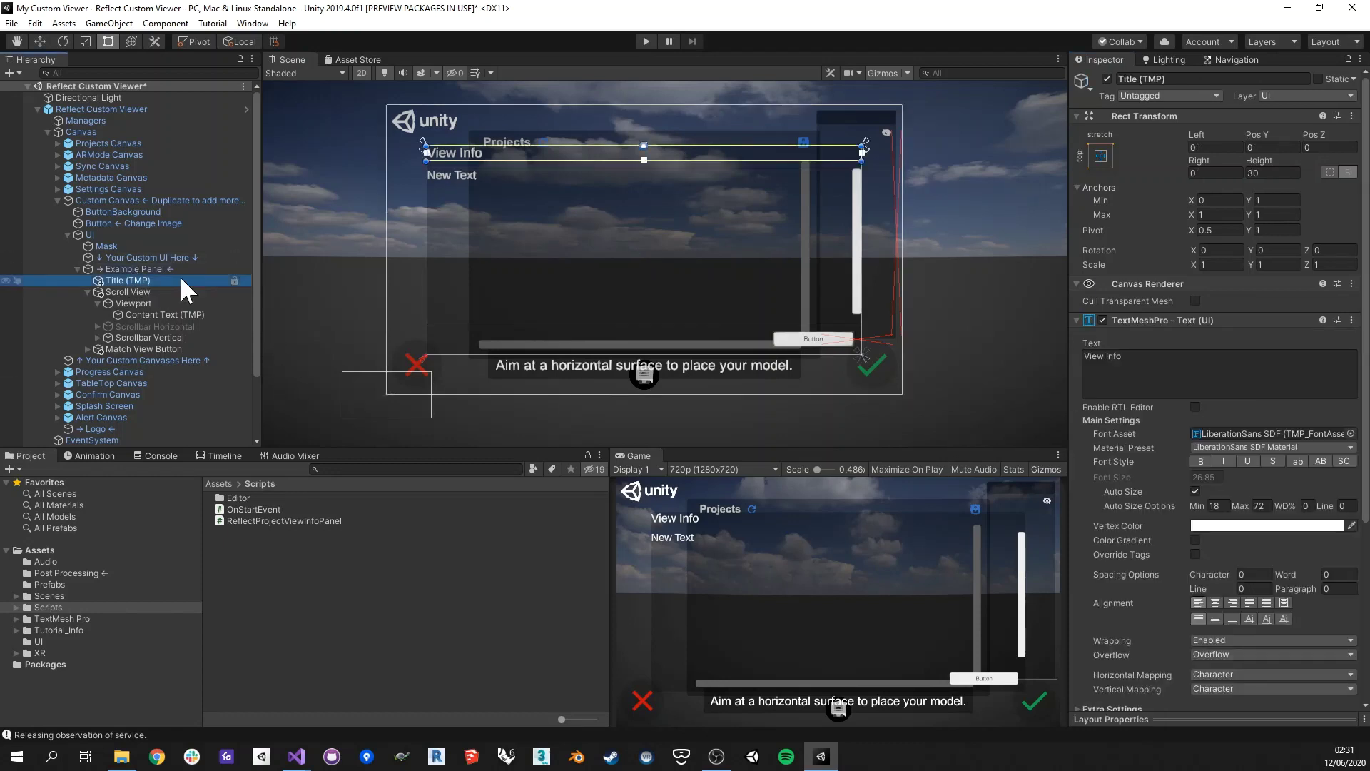
Revert the added Title (TMP) object, removing it from Example Panel.
{"action": "right_click", "coordinate": [134, 275]}
{"action": "mouse_move", "coordinate": [214, 408]}
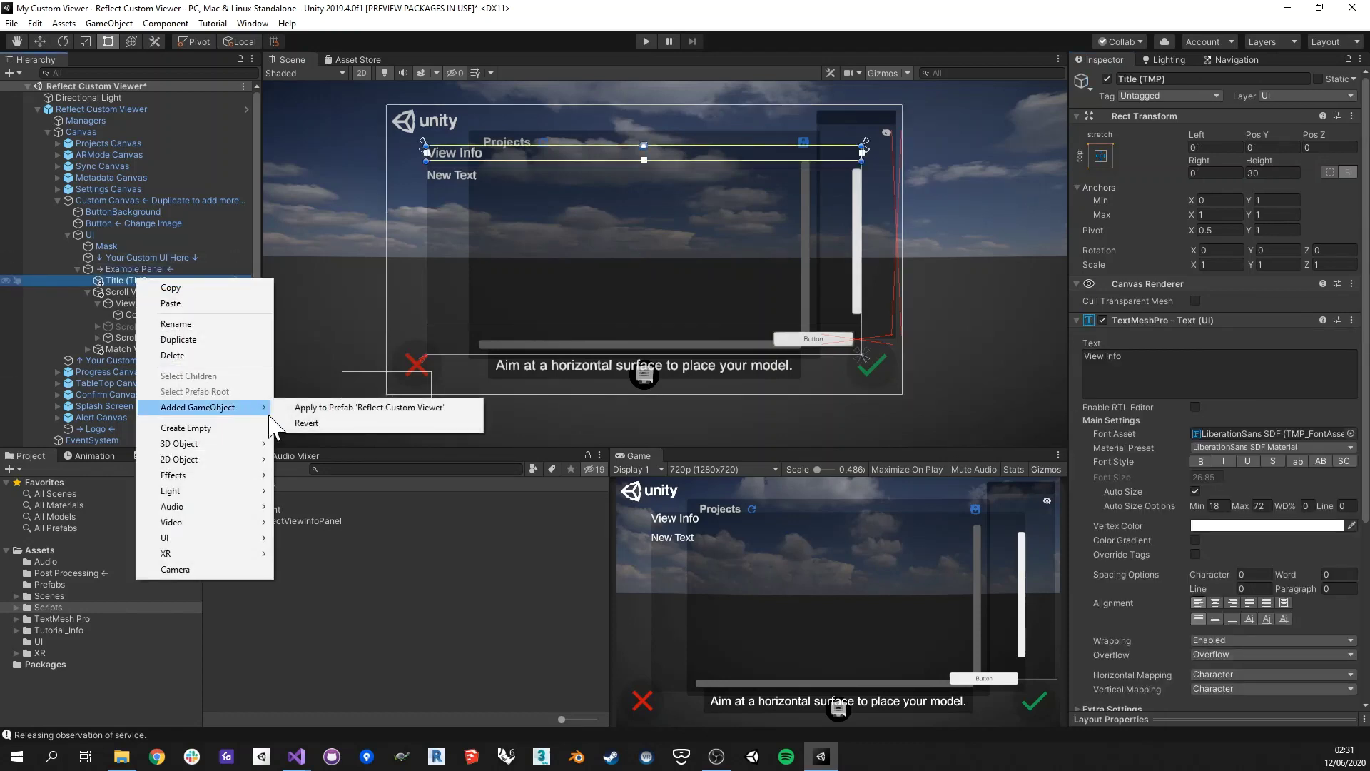
{"action": "left_click", "coordinate": [357, 423]}
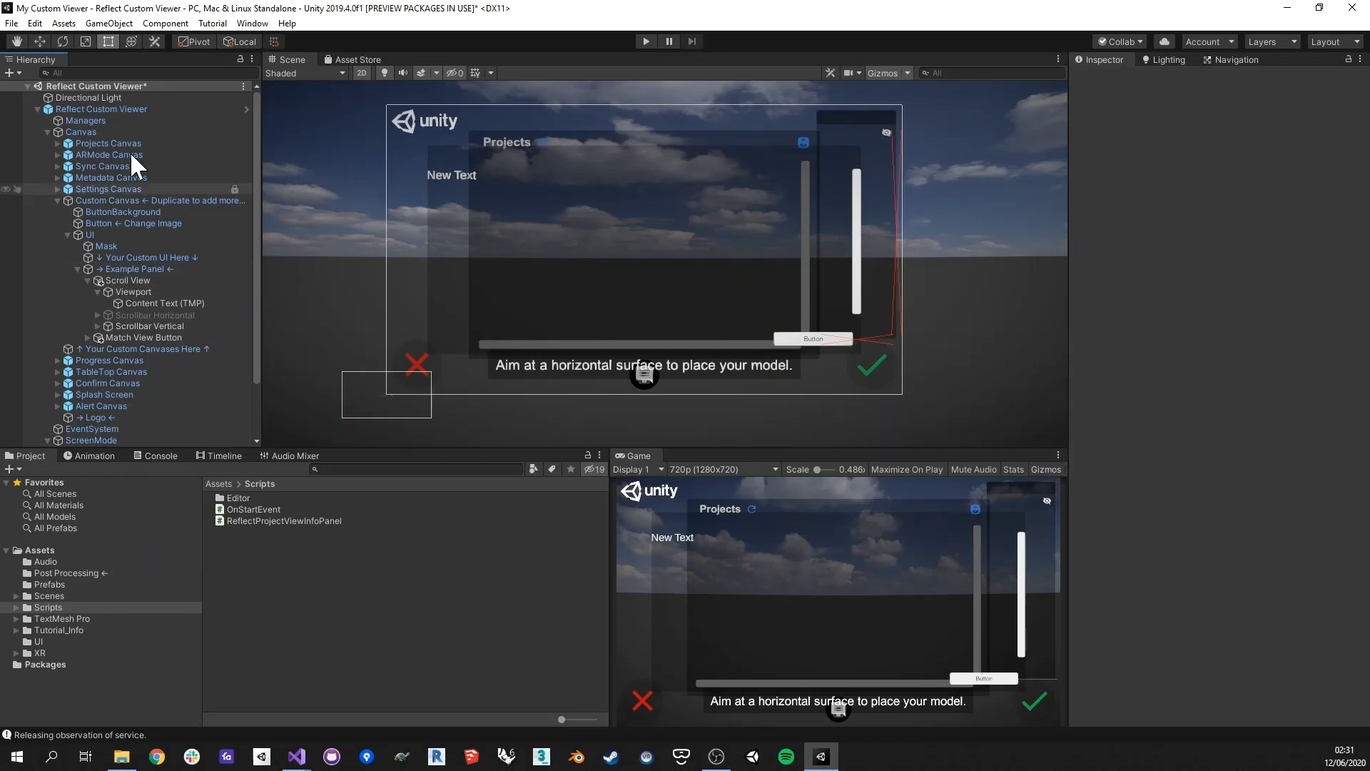
Apply all remaining overrides to the Reflect Custom Viewer prefab.
{"action": "left_click", "coordinate": [88, 109]}
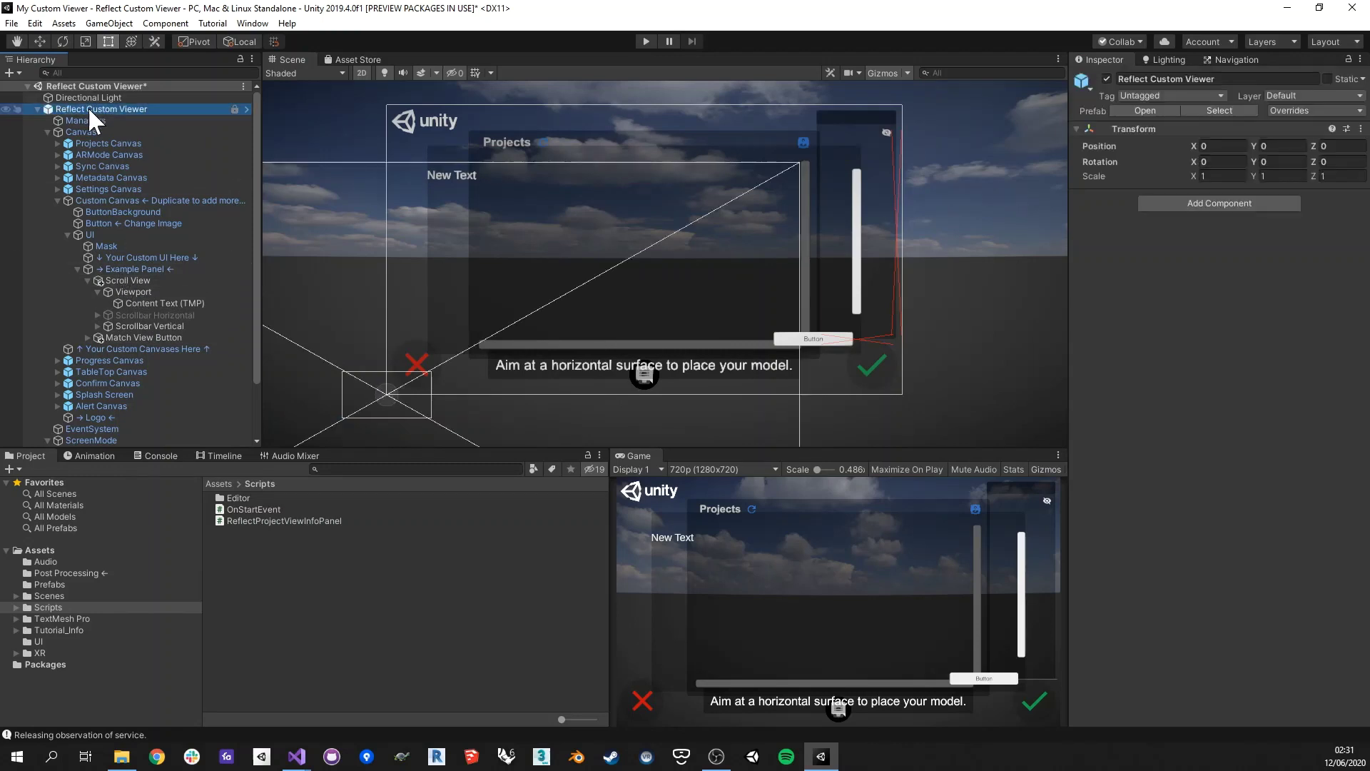
{"action": "left_click", "coordinate": [1358, 110]}
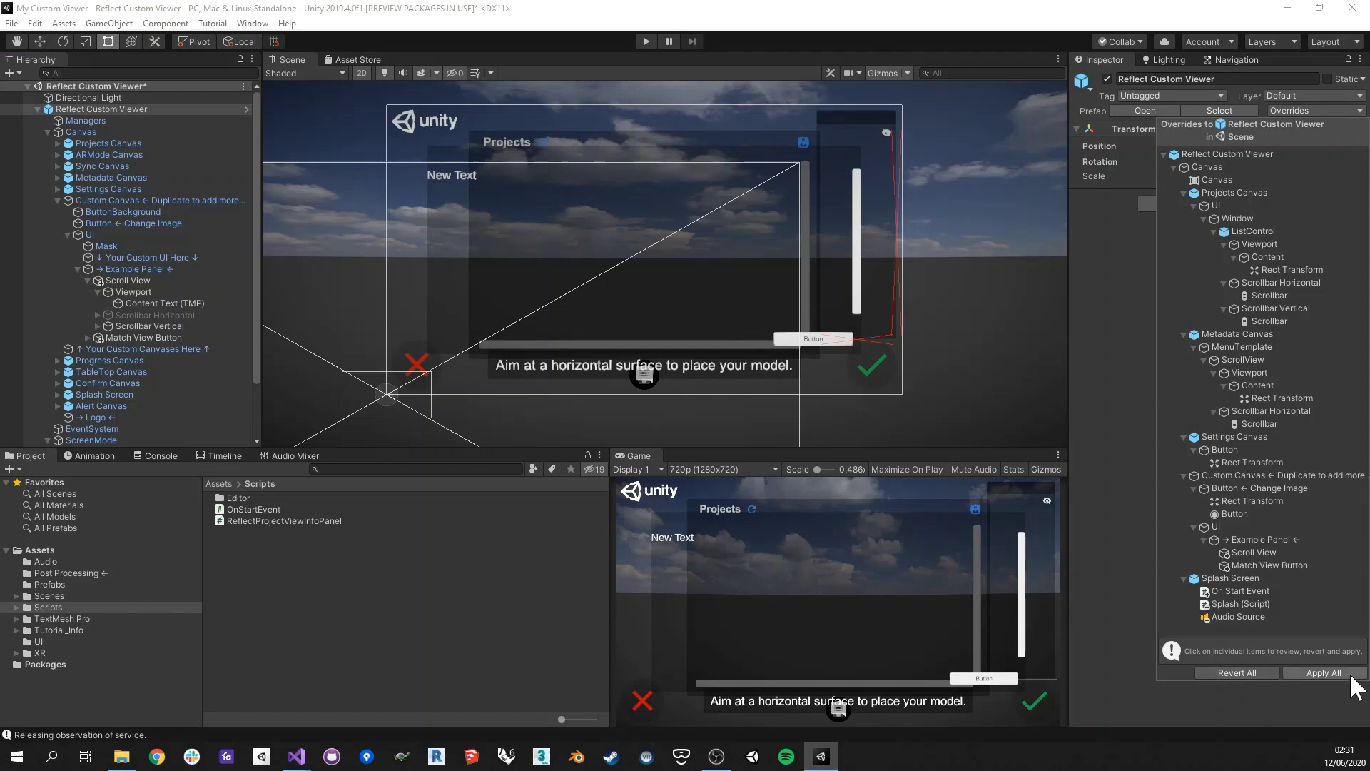
{"action": "left_click", "coordinate": [1323, 672]}
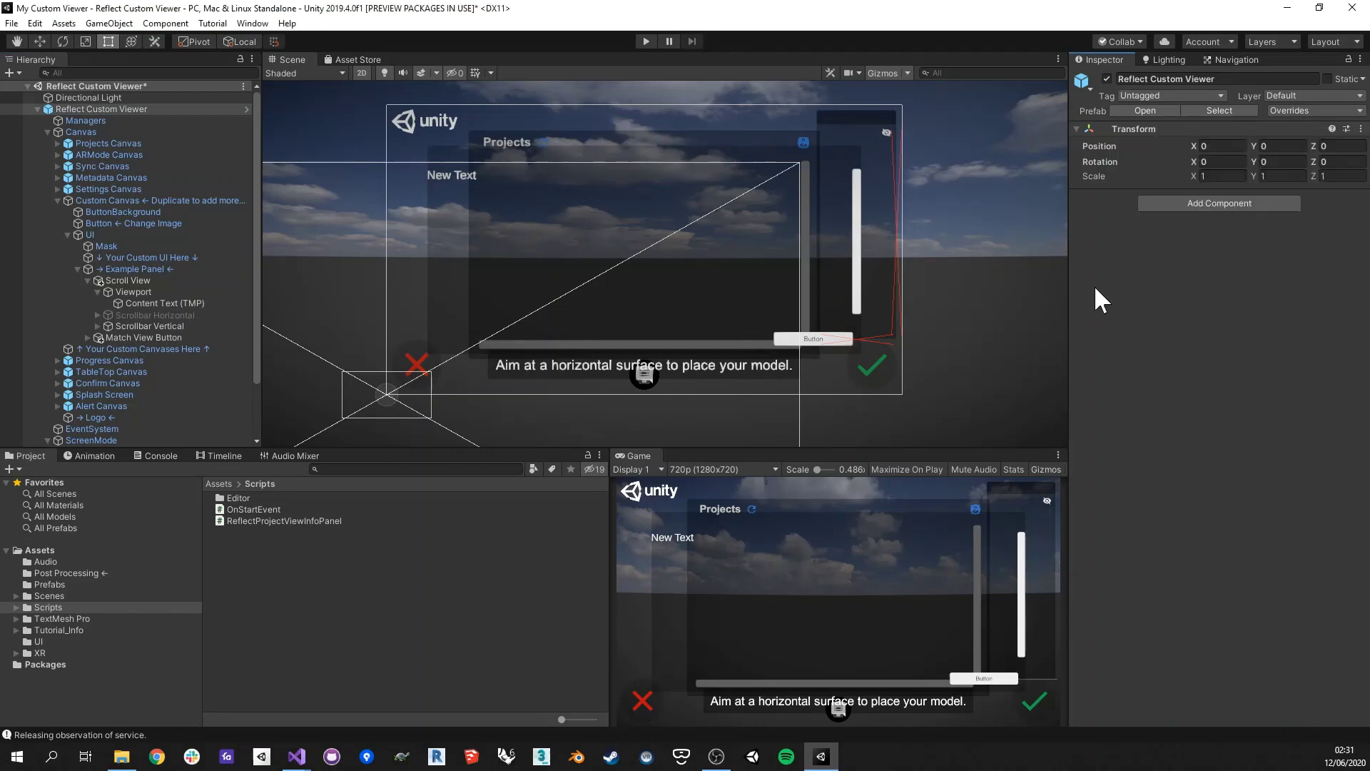
Revert the added Scroll View and Match View Button objects, removing both.
{"action": "right_click", "coordinate": [110, 280]}
{"action": "mouse_move", "coordinate": [199, 413]}
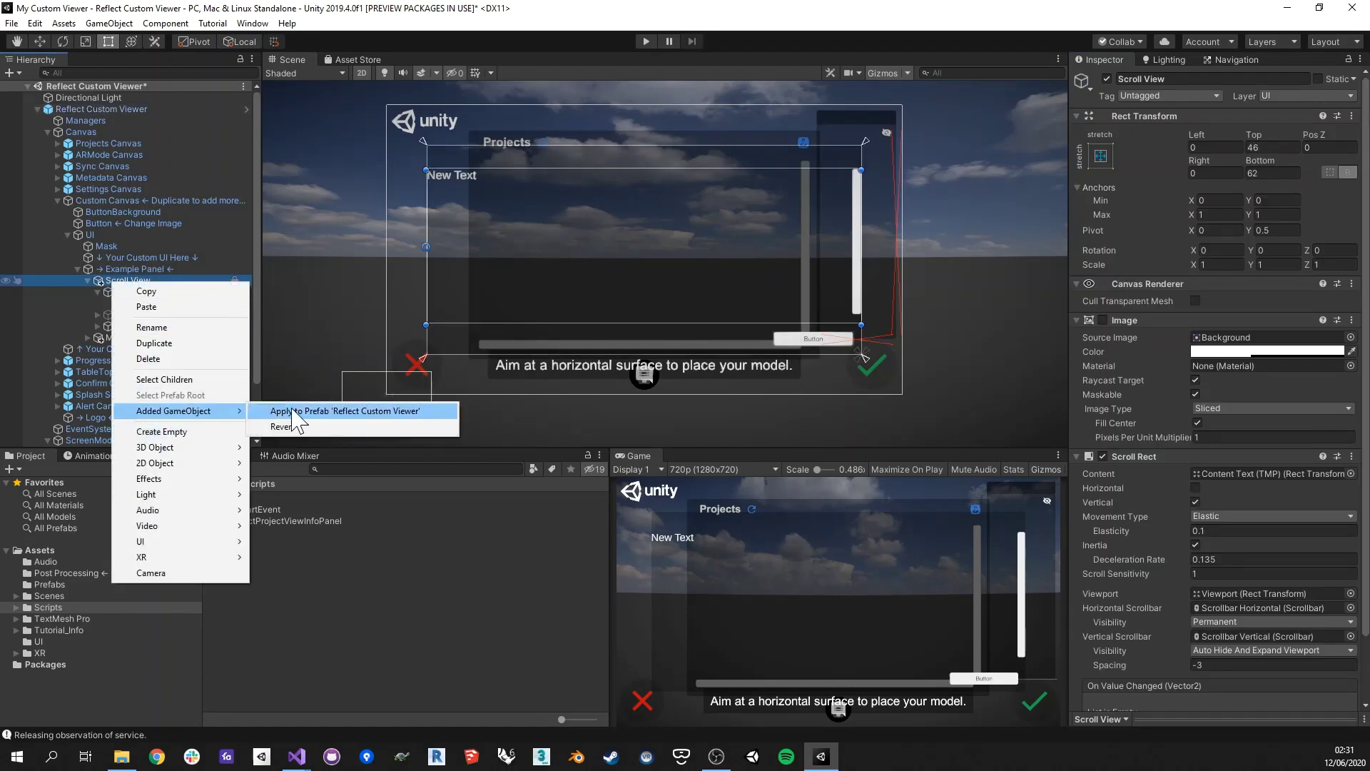
{"action": "left_click", "coordinate": [275, 428]}
{"action": "right_click", "coordinate": [144, 280]}
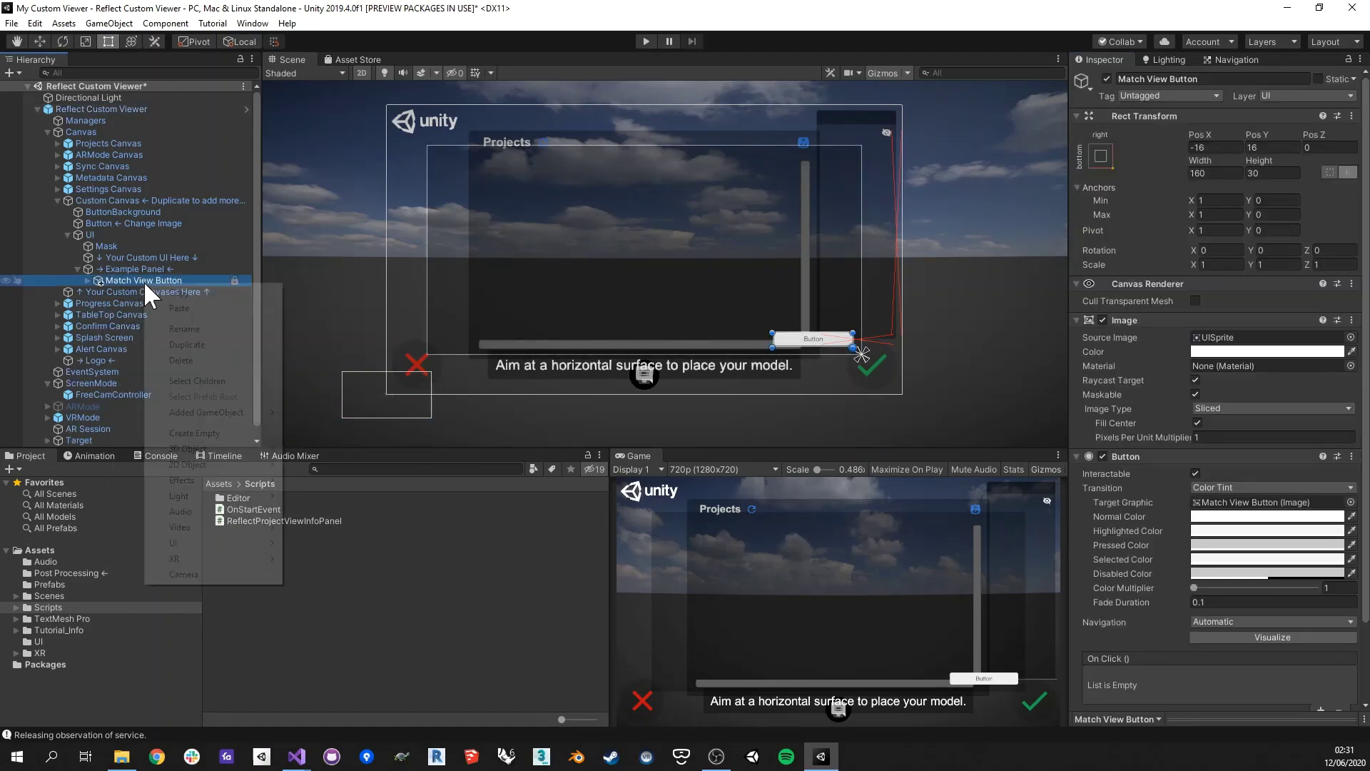
{"action": "mouse_move", "coordinate": [220, 414]}
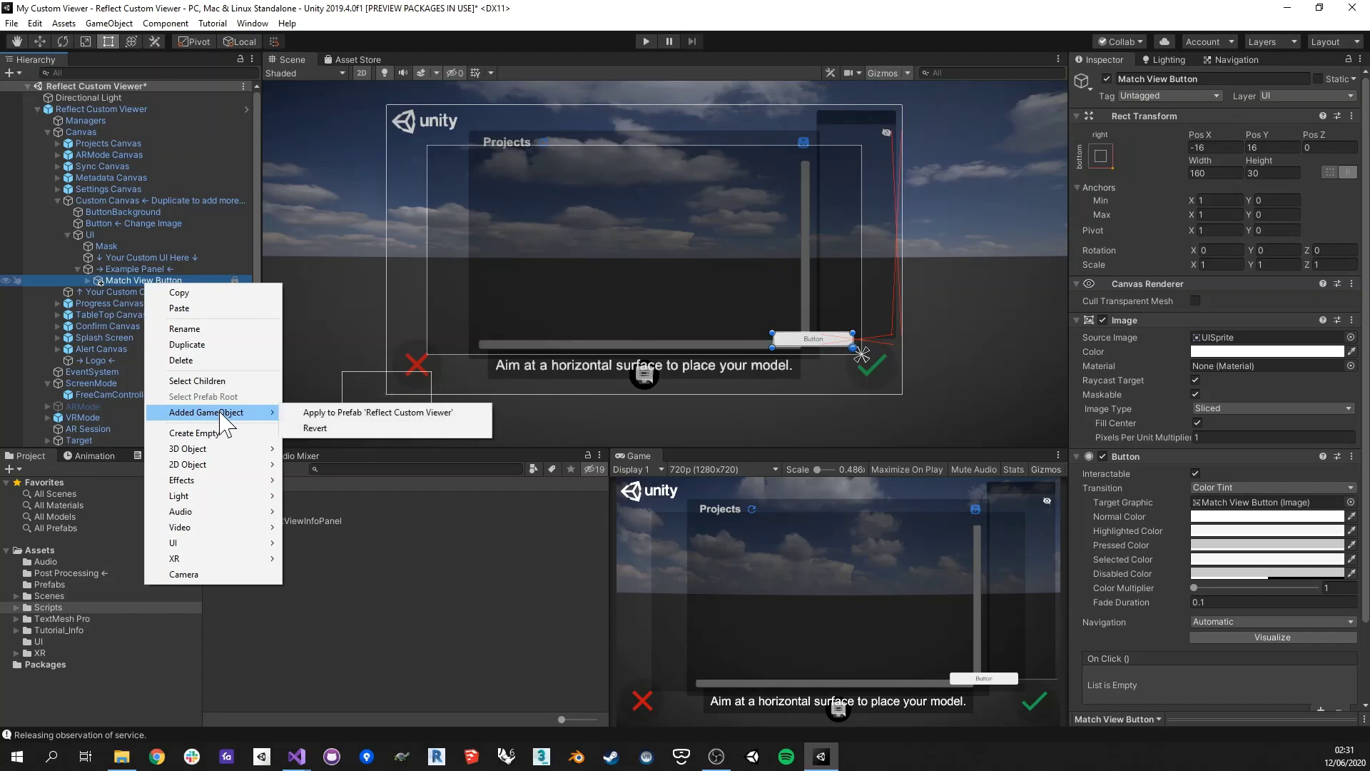
{"action": "left_click", "coordinate": [335, 428]}
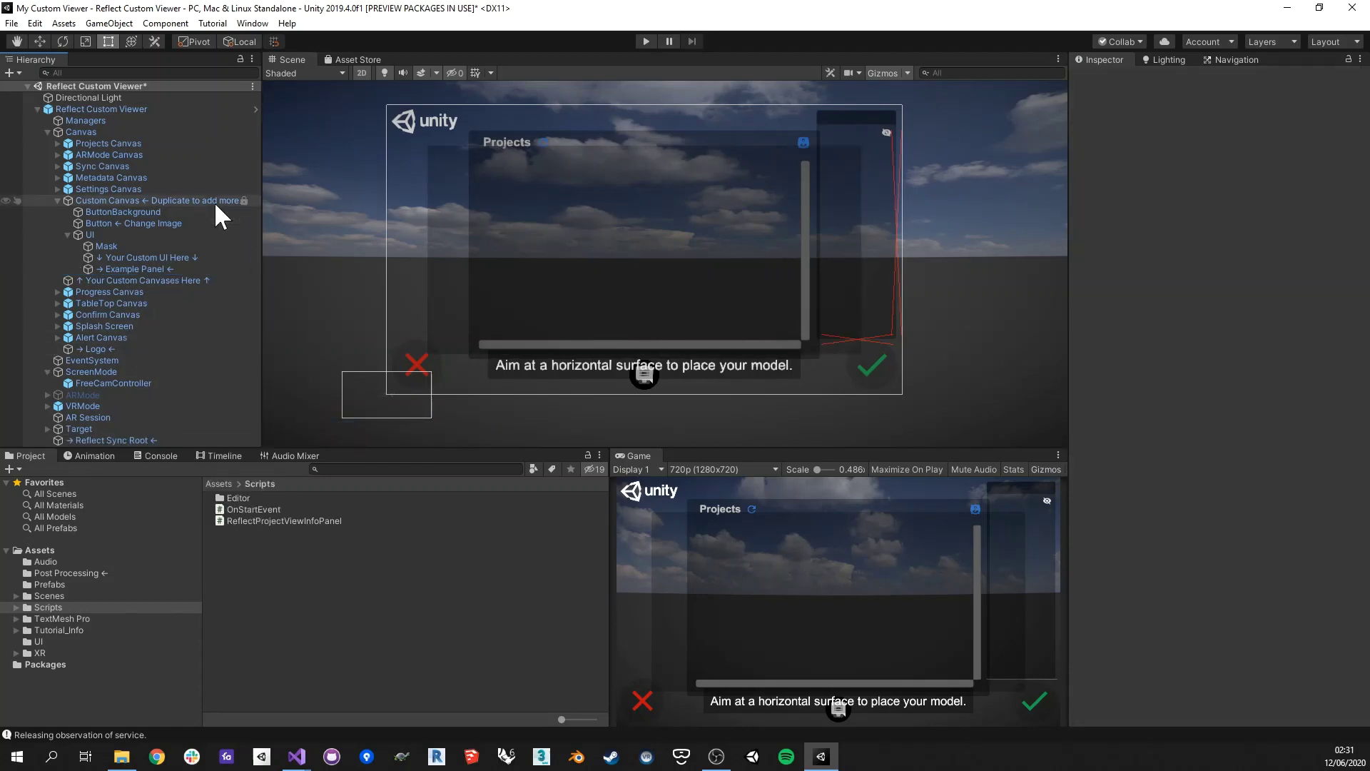
Expand Splash Screen to list Background, Unity and Reflect, and view Logo's unity-master-white sprite at 160 × 50.
{"action": "left_click", "coordinate": [104, 327]}
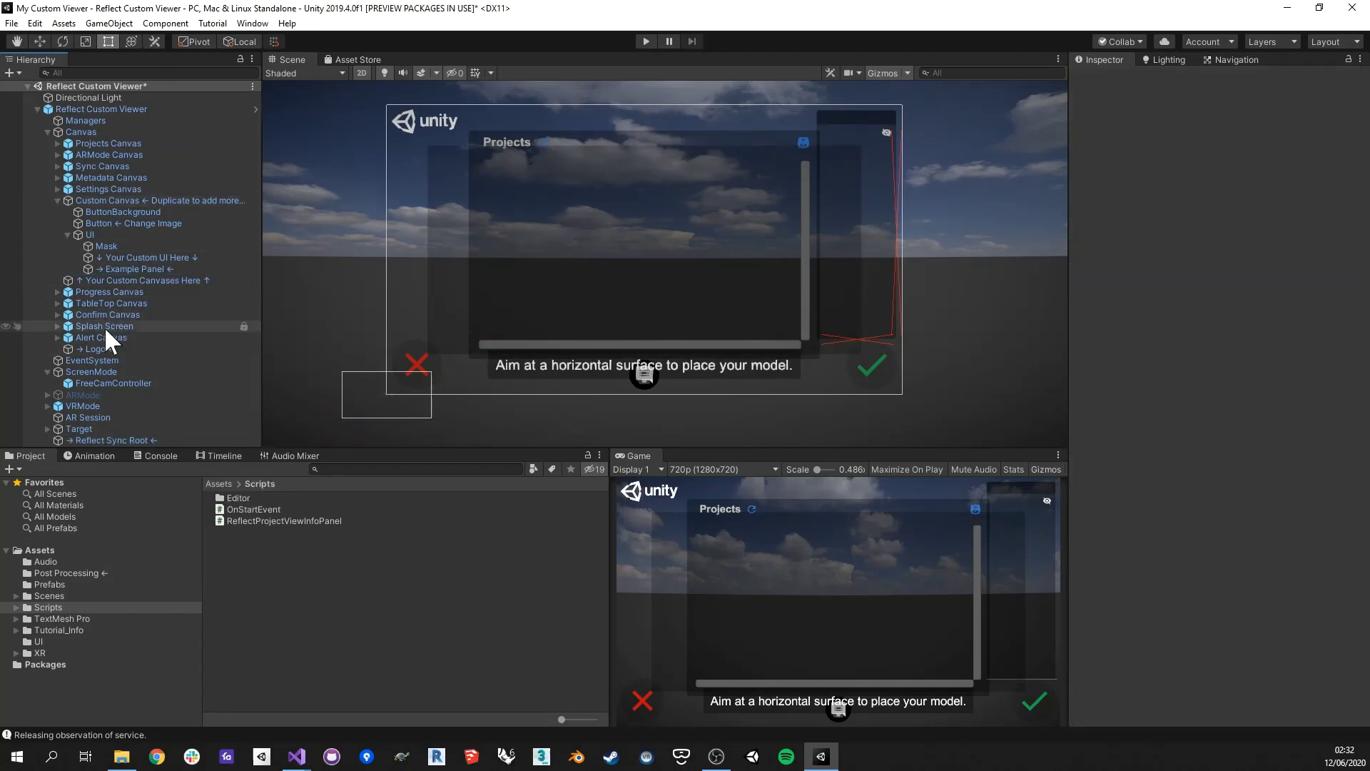
{"action": "left_click", "coordinate": [57, 325]}
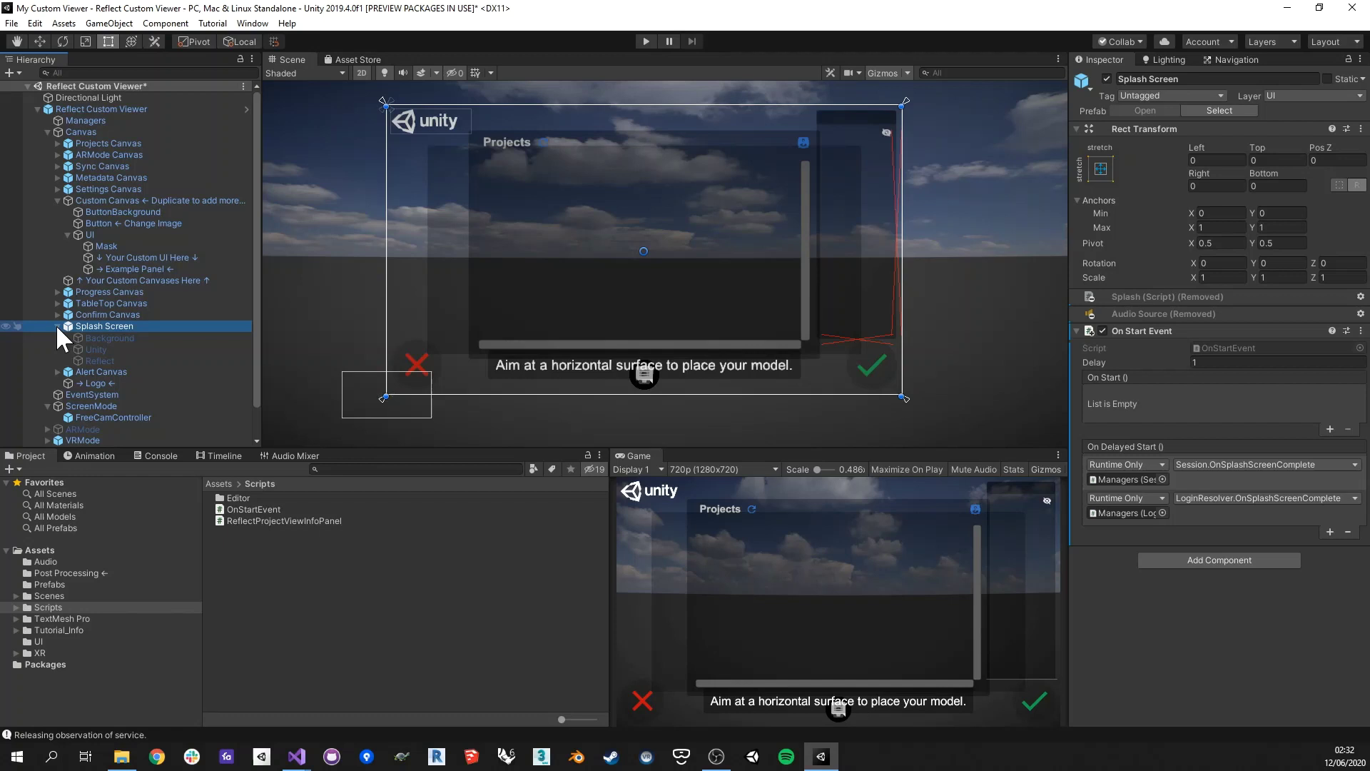
{"action": "left_click", "coordinate": [103, 383]}
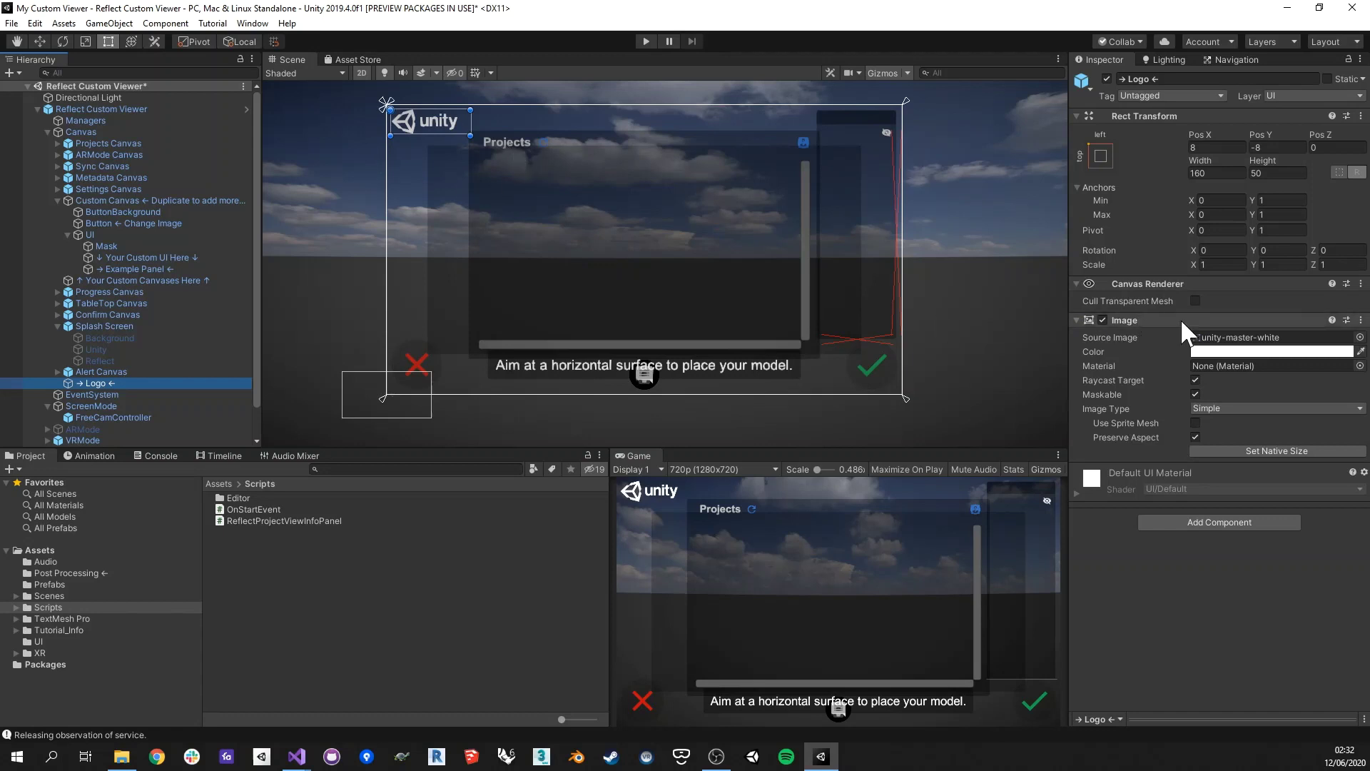
Locate the Logo's source sprite and view the ImageImportRules script in Assets/Scripts/Editor.
{"action": "left_click", "coordinate": [1245, 337]}
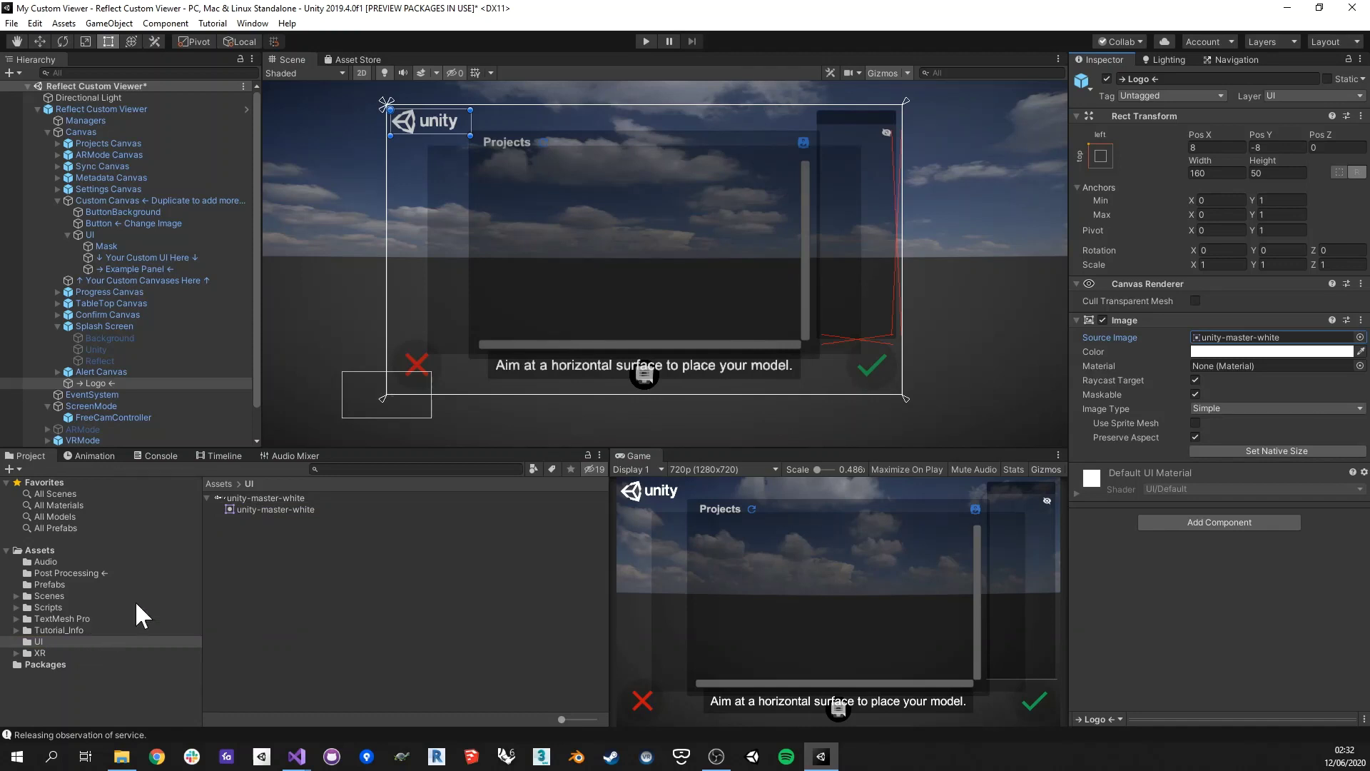
{"action": "left_click", "coordinate": [46, 605]}
{"action": "left_click", "coordinate": [16, 607]}
{"action": "left_click", "coordinate": [48, 617]}
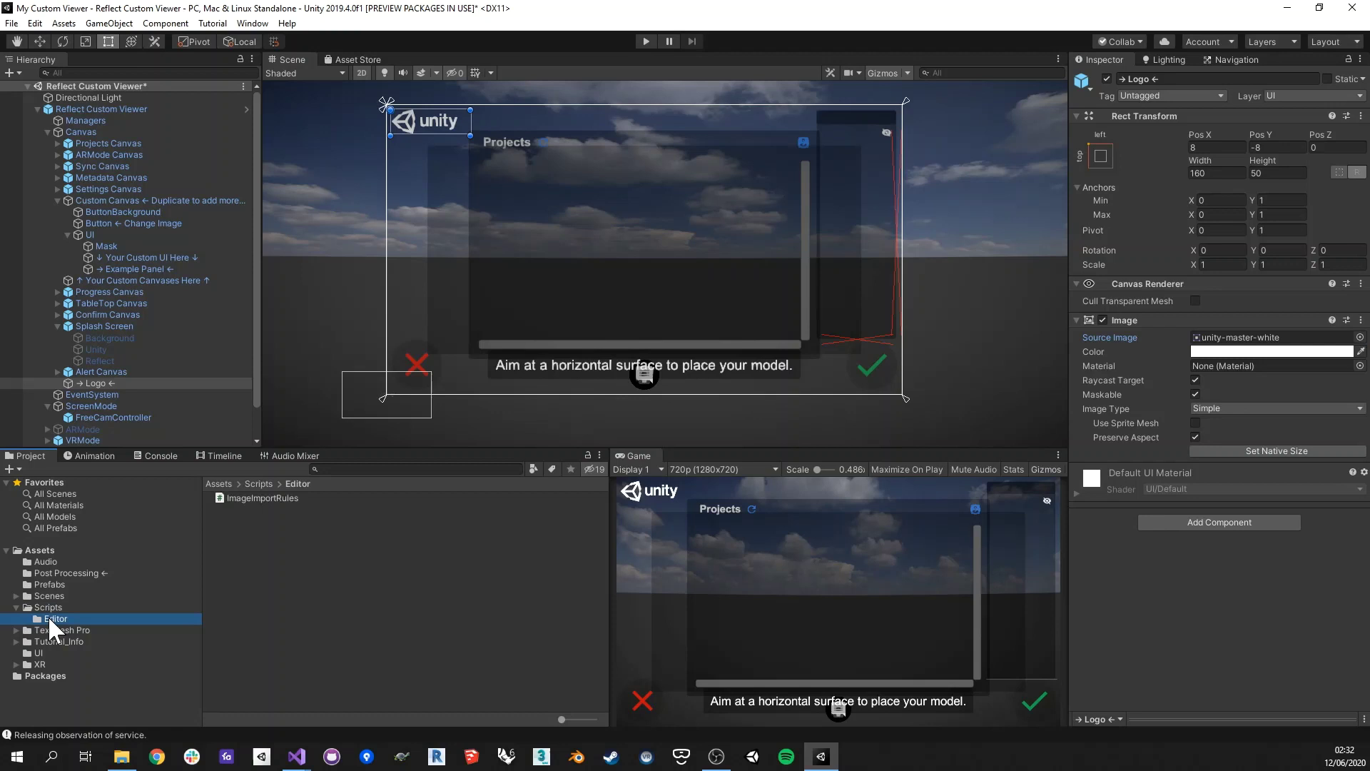
{"action": "left_click", "coordinate": [222, 497]}
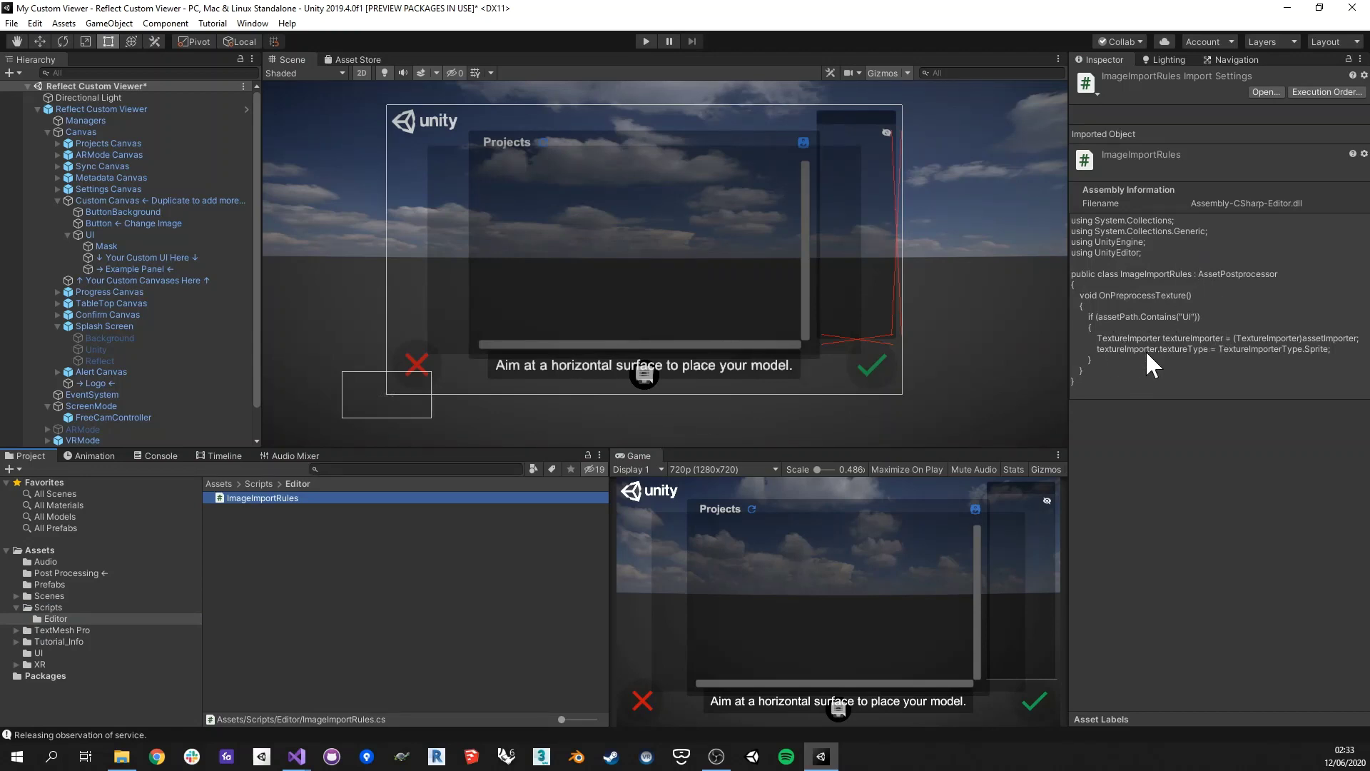
View the unity-master-white texture in Assets/UI, imported as Sprite (2D and UI) at 1024 pixels per unit.
{"action": "left_click", "coordinate": [34, 652]}
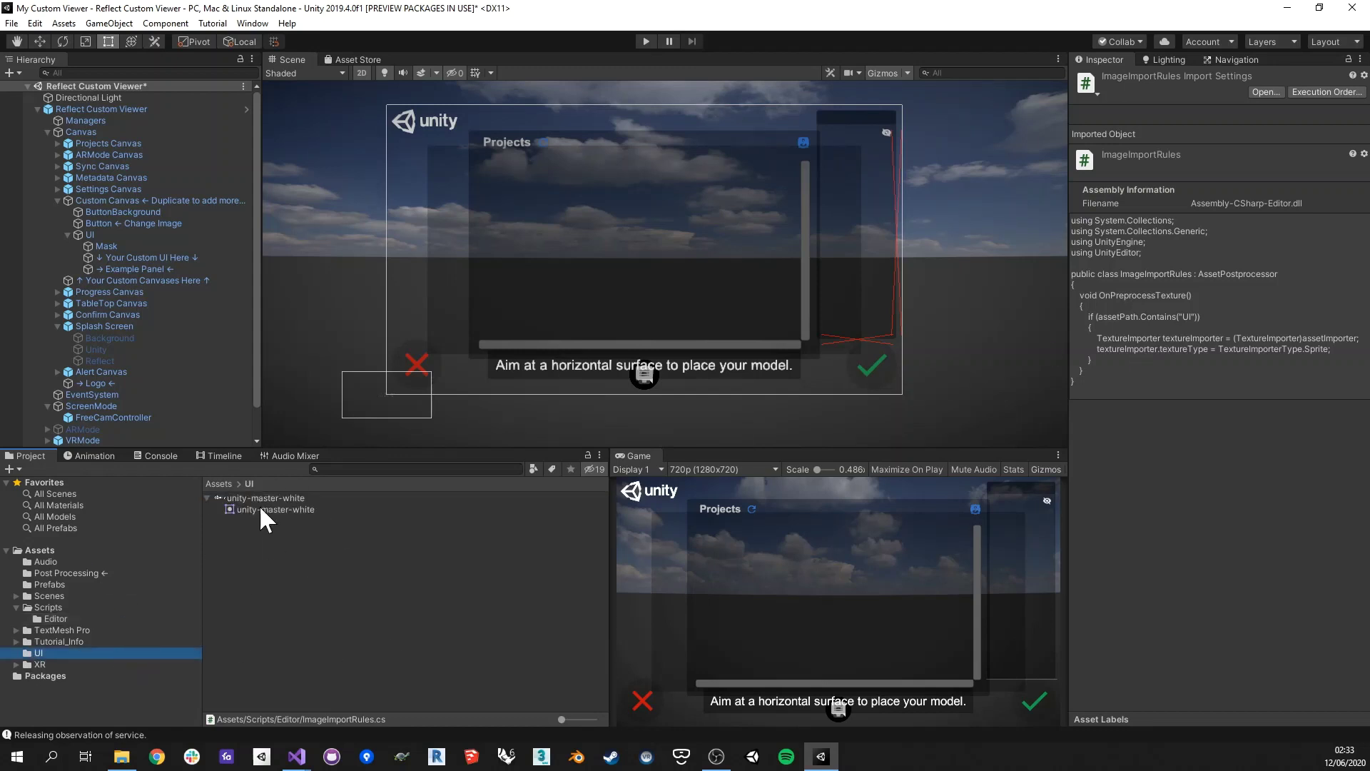
{"action": "left_click", "coordinate": [208, 497]}
{"action": "left_click", "coordinate": [264, 498]}
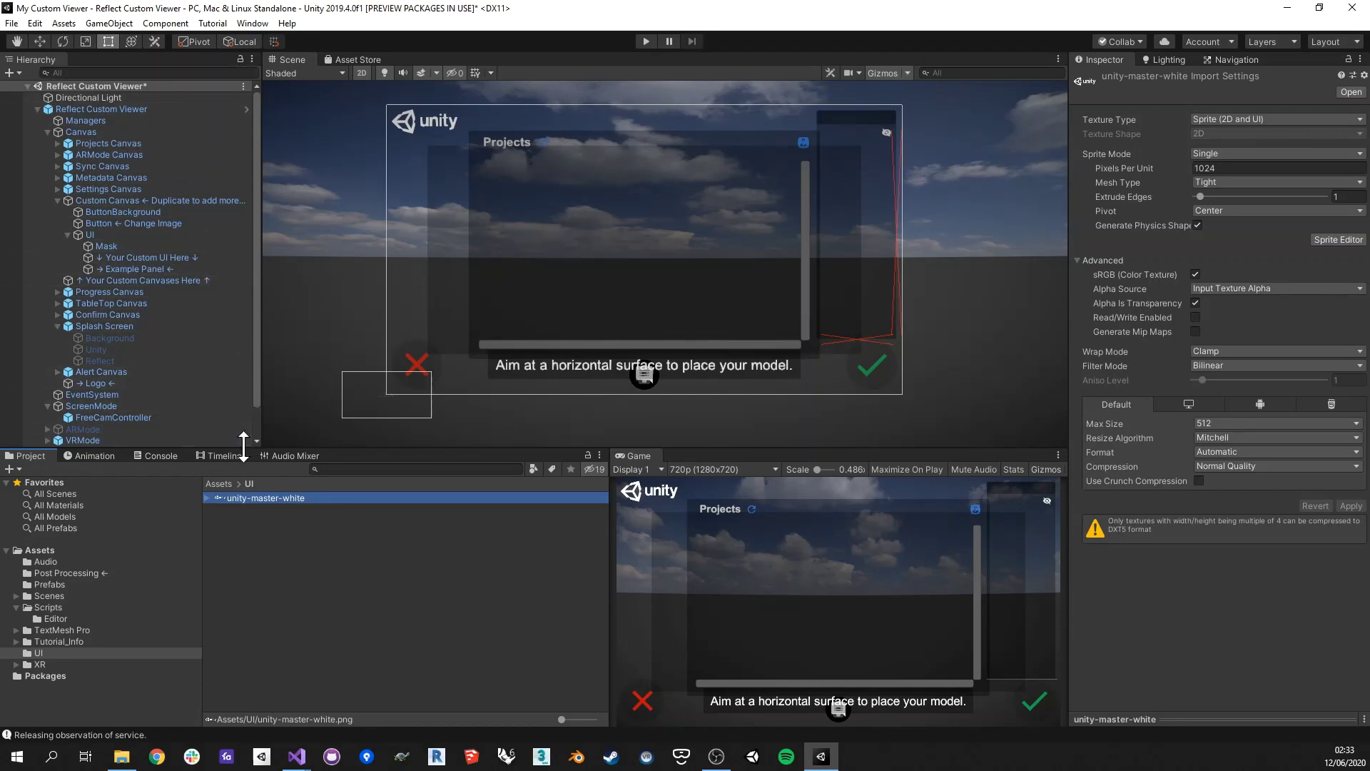
{"action": "left_click", "coordinate": [16, 607]}
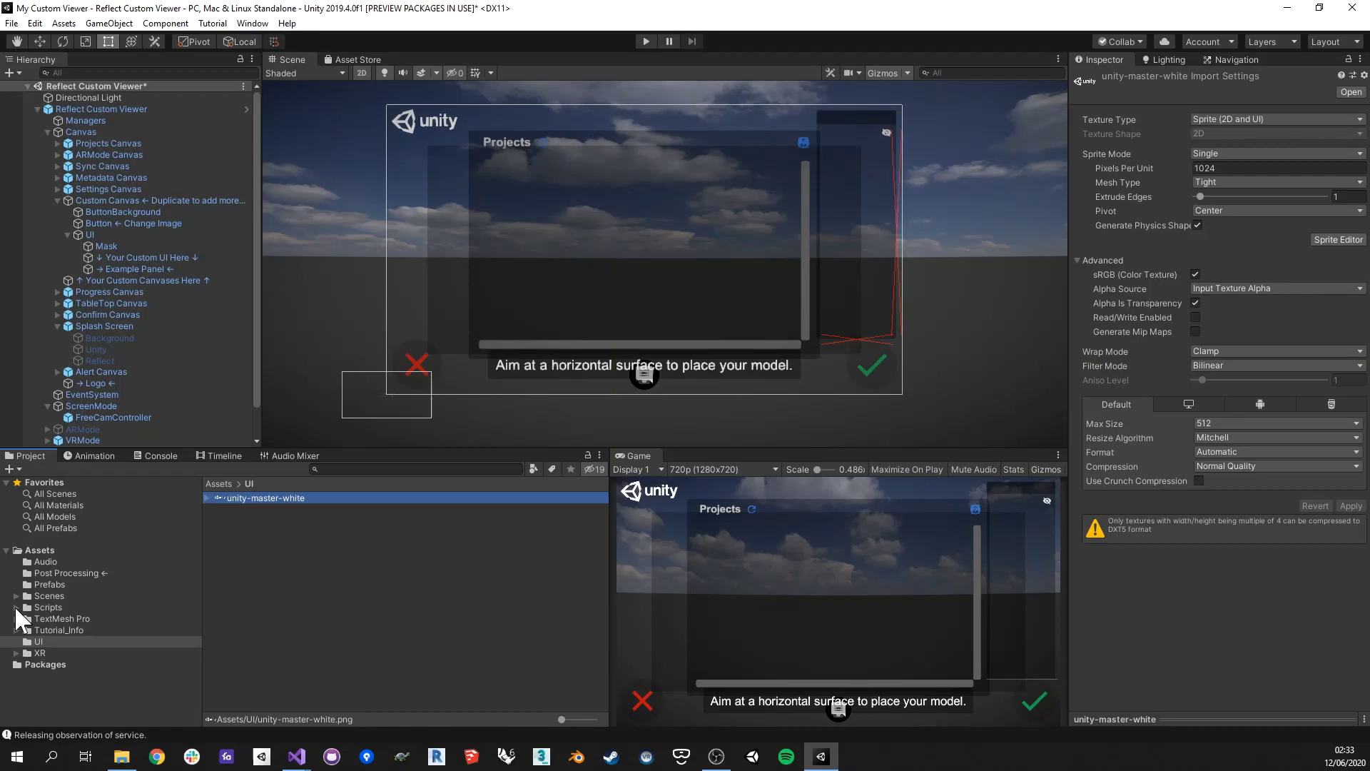
Review the Custom Post Processing Profile overrides and Reflect Sound.mp3 import settings, then clear the selection.
{"action": "left_click", "coordinate": [37, 572]}
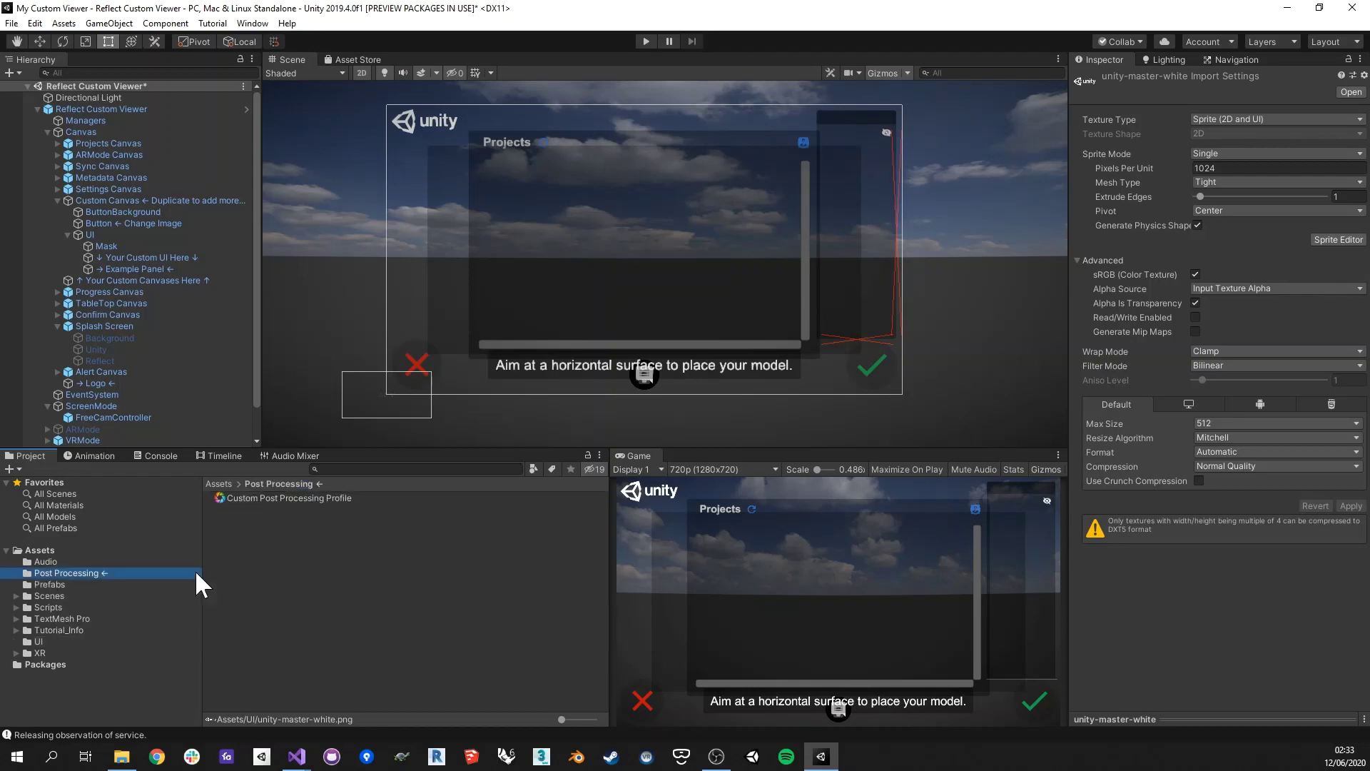
{"action": "left_click", "coordinate": [220, 491]}
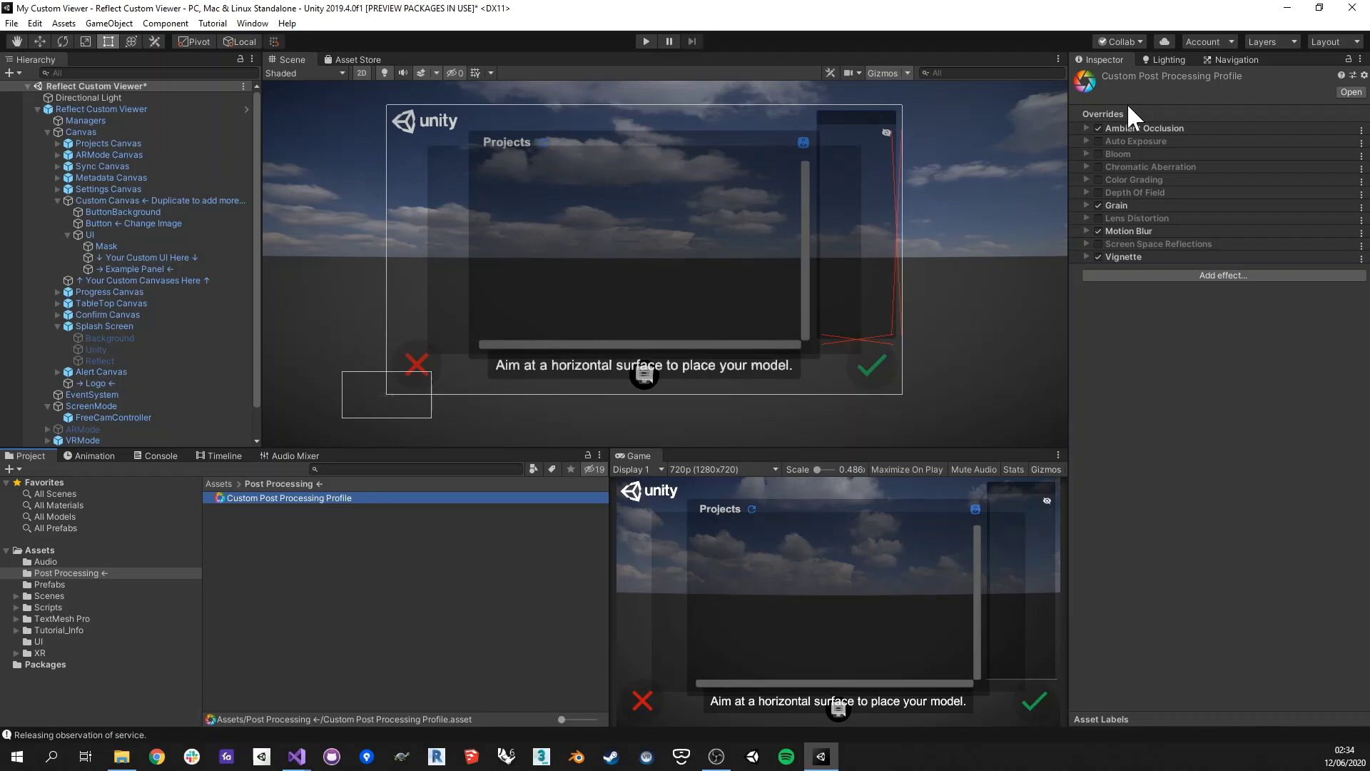
{"action": "left_click", "coordinate": [46, 561]}
{"action": "left_click", "coordinate": [217, 496]}
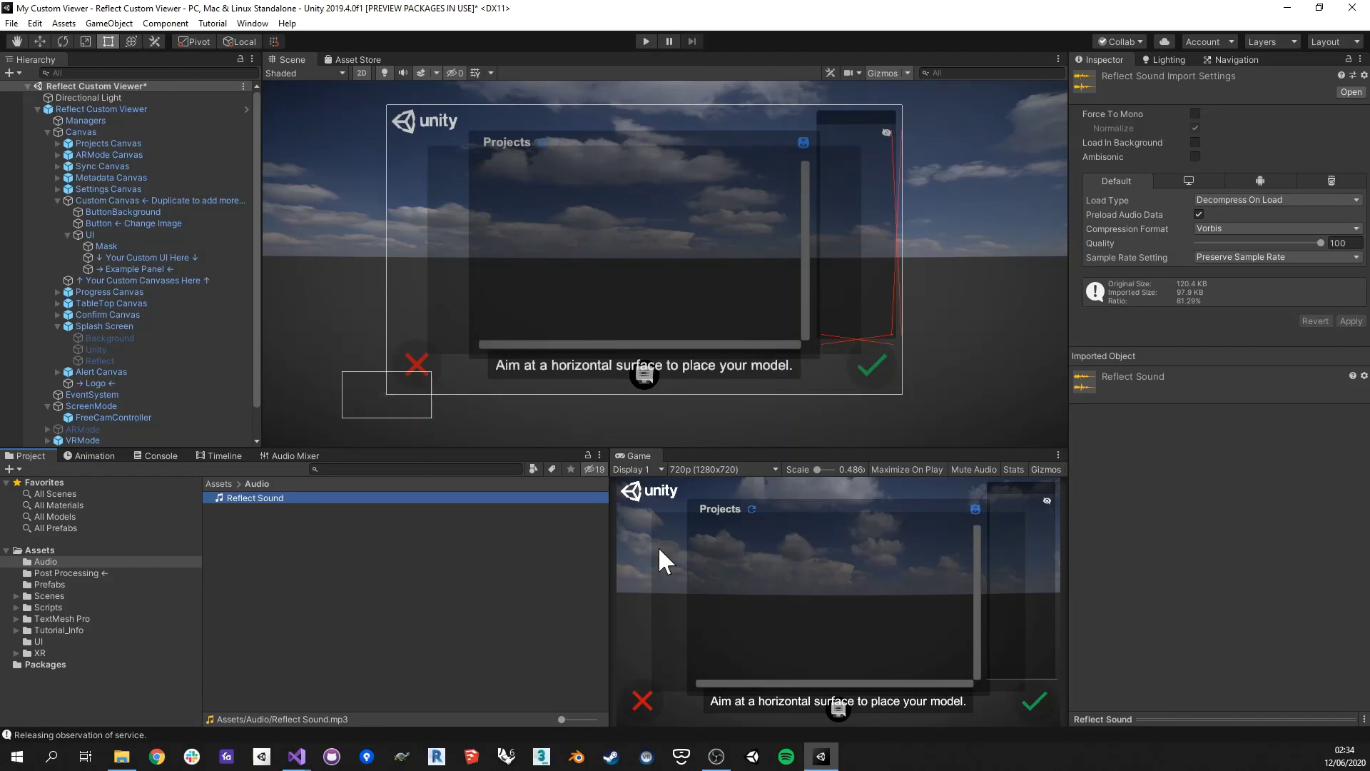
{"action": "left_click_drag", "start_coordinate": [703, 450], "coordinate": [703, 442]}
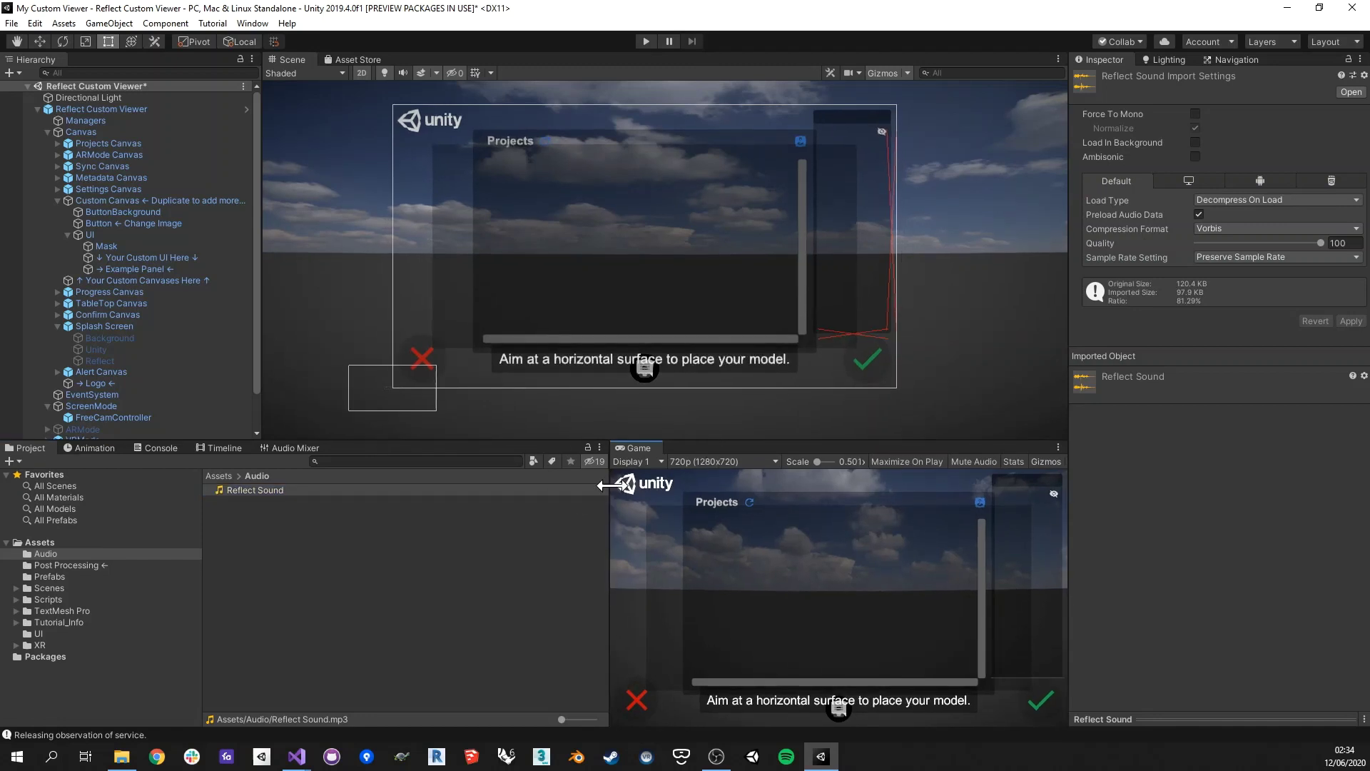
{"action": "left_click", "coordinate": [371, 571]}
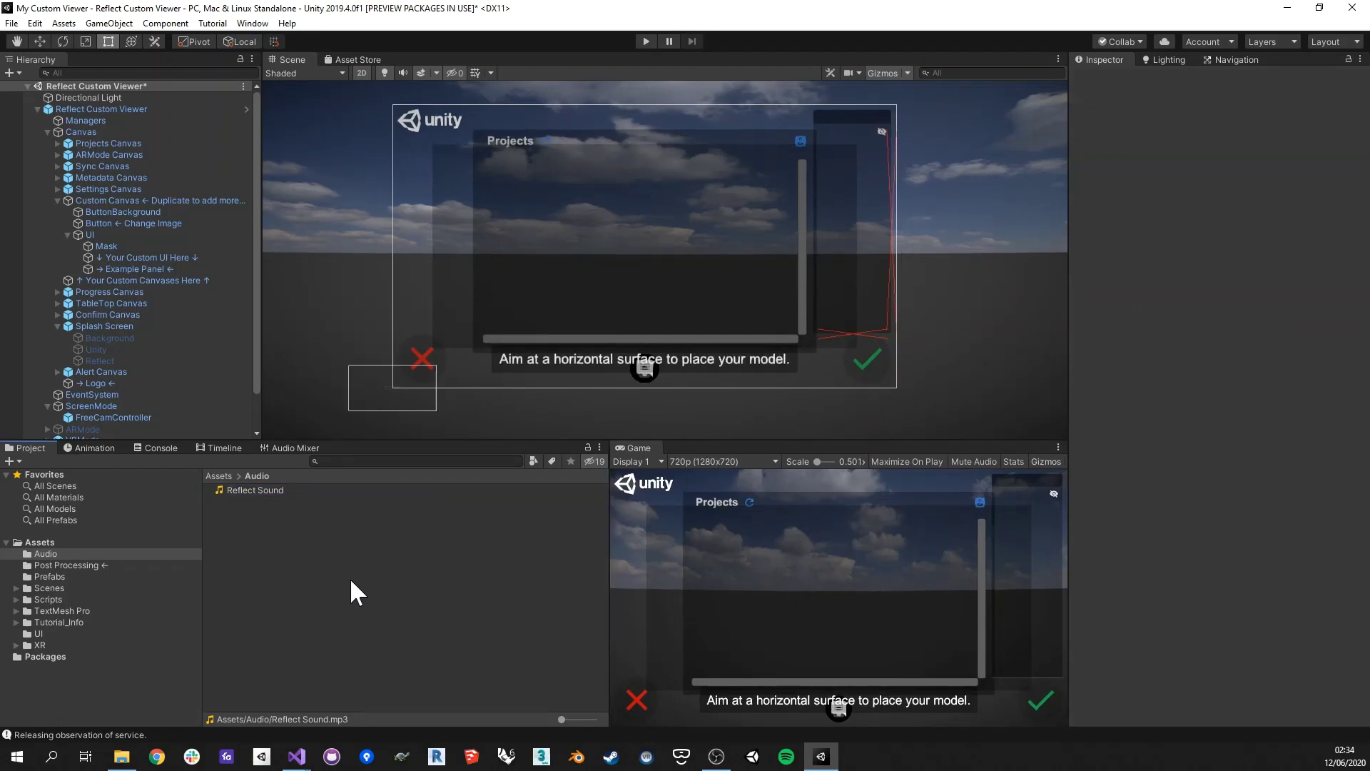
Bring up Project Settings on the Player page, moving the window clear of the Game view.
{"action": "left_click", "coordinate": [33, 23]}
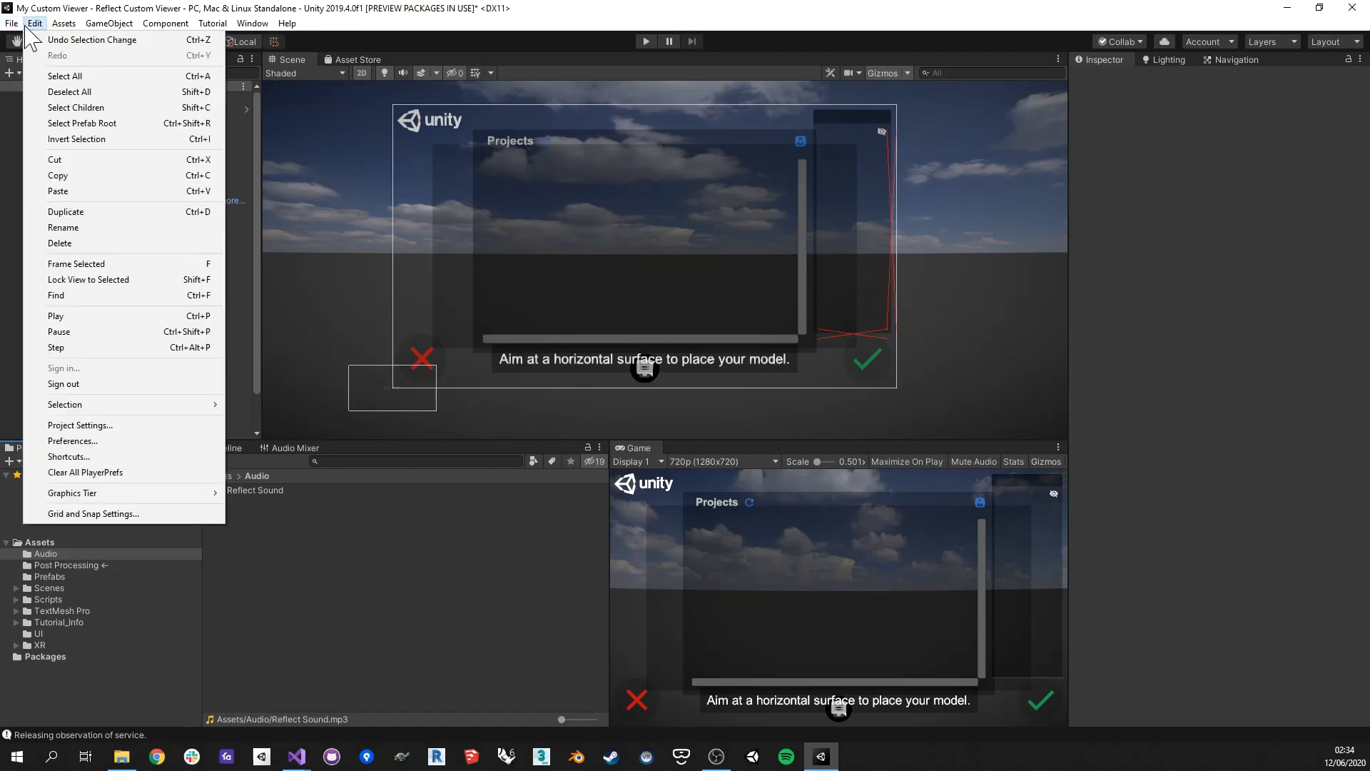
{"action": "left_click", "coordinate": [88, 424]}
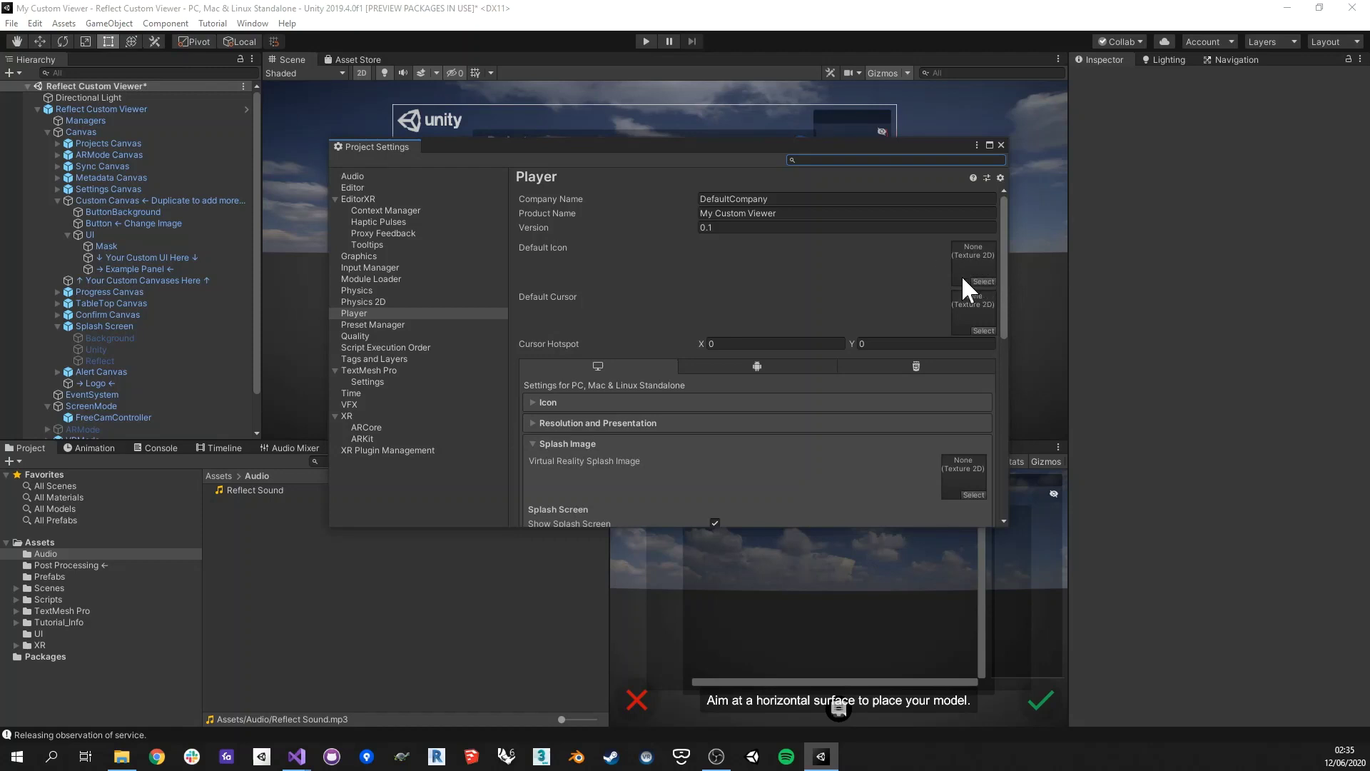
{"action": "left_click", "coordinate": [751, 198]}
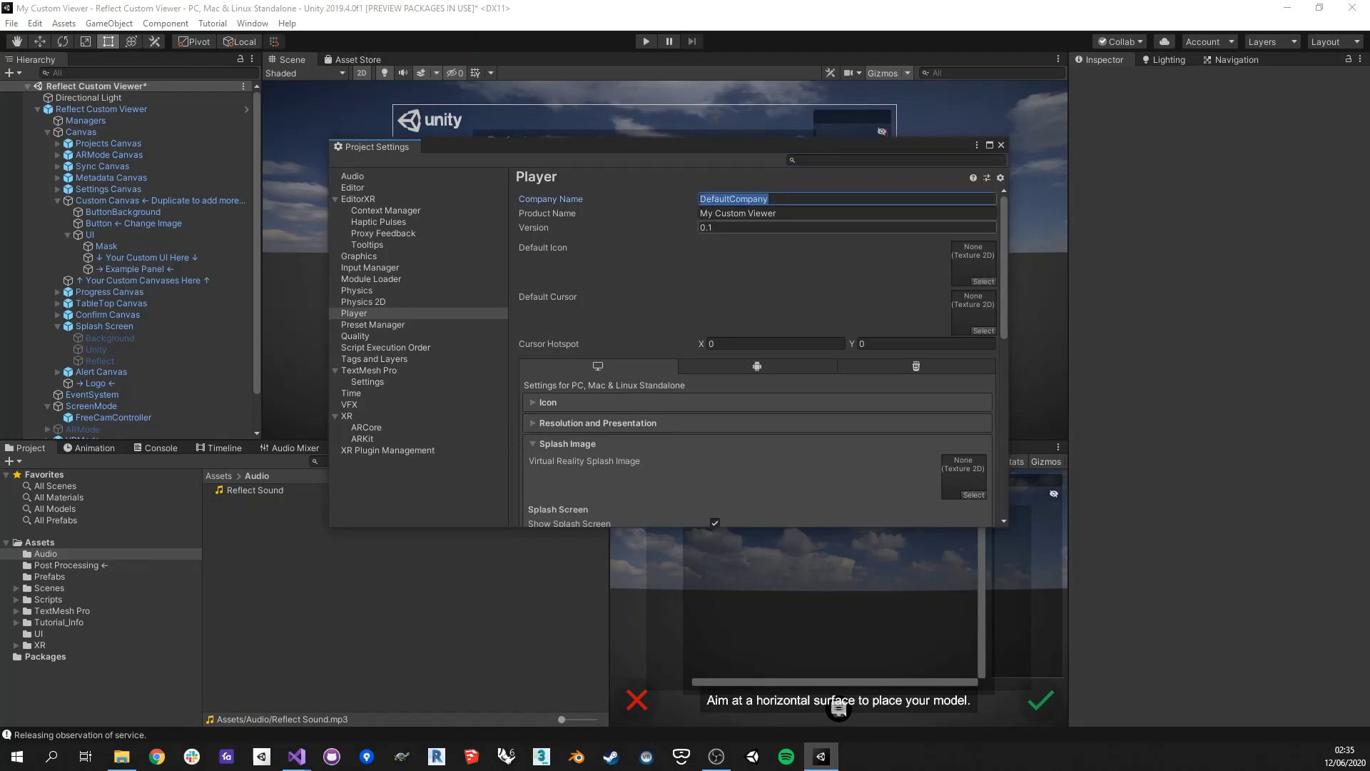
{"action": "scroll", "coordinate": [765, 300], "scroll_direction": "down", "scroll_amount": 5}
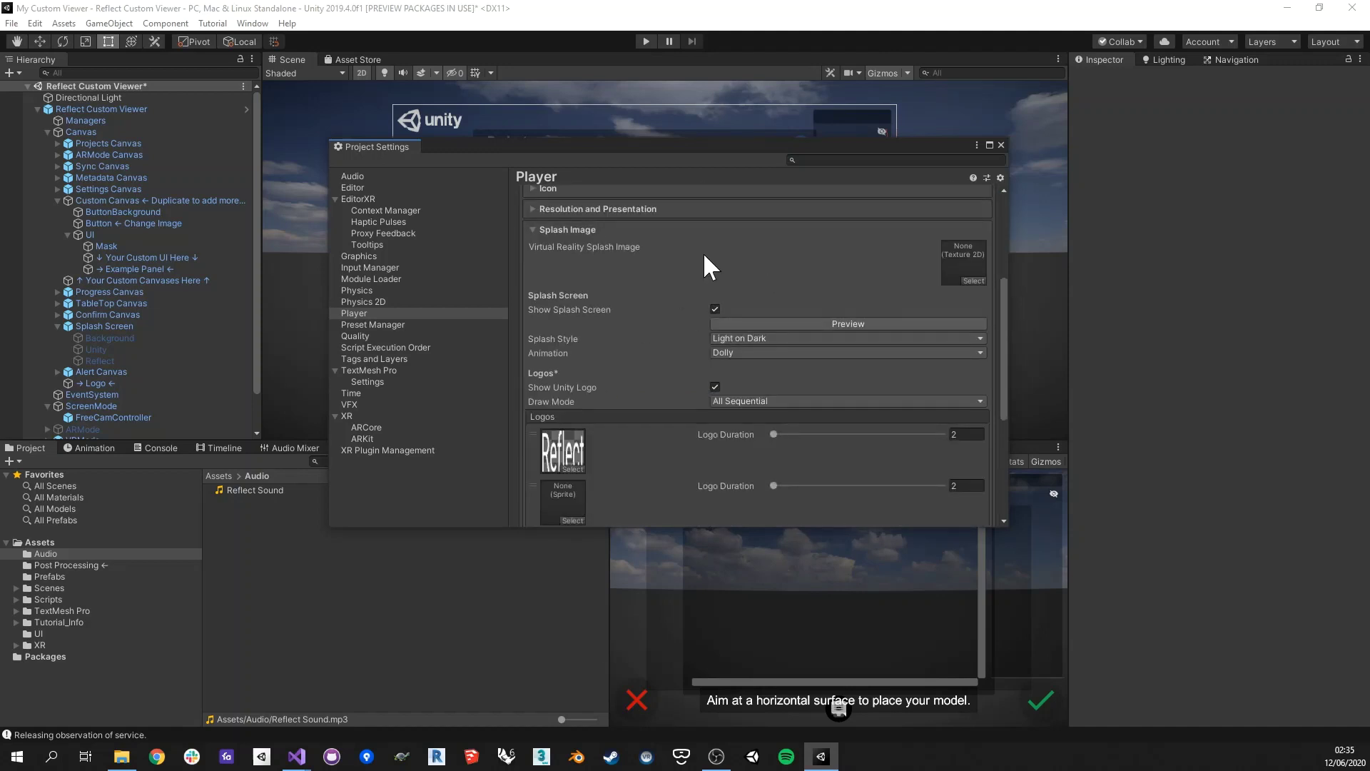
{"action": "left_click_drag", "start_coordinate": [767, 142], "coordinate": [469, 63]}
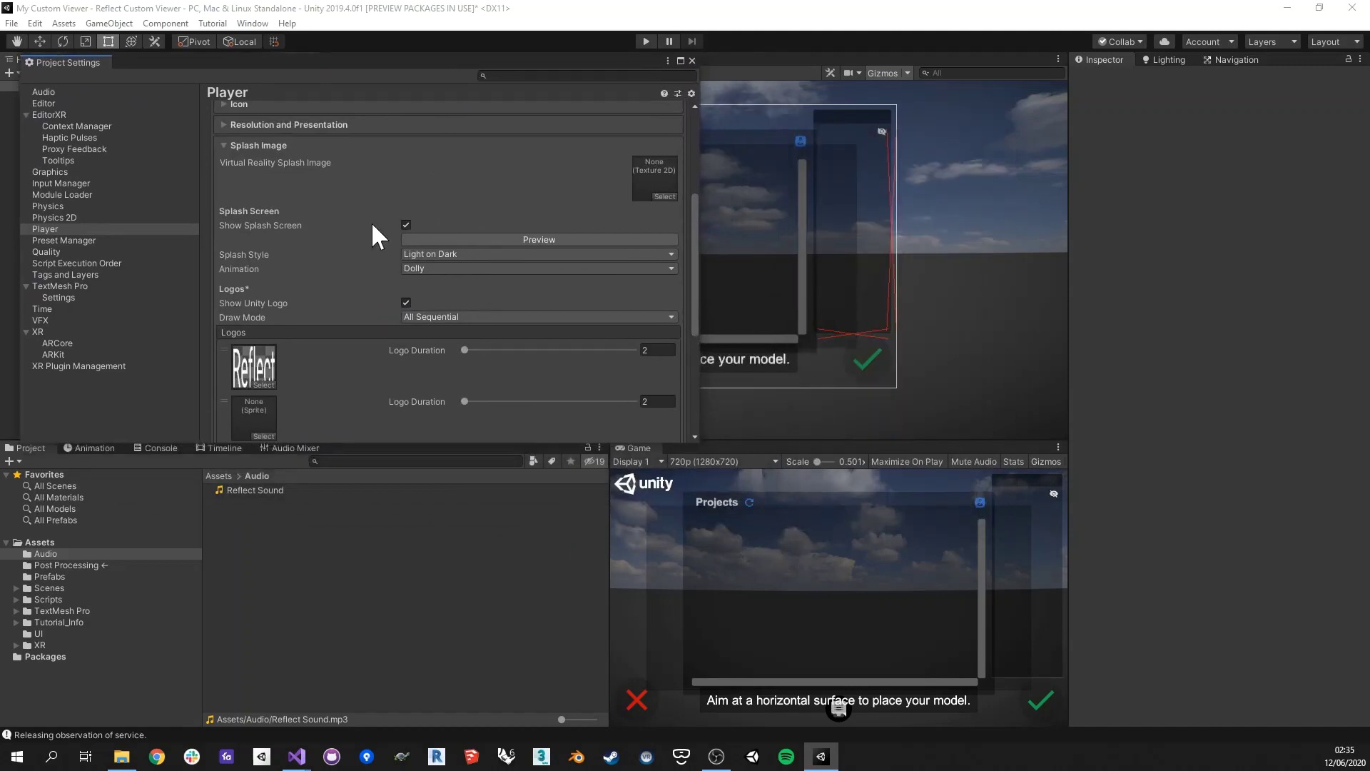
{"action": "scroll", "coordinate": [323, 271], "scroll_direction": "down", "scroll_amount": 1}
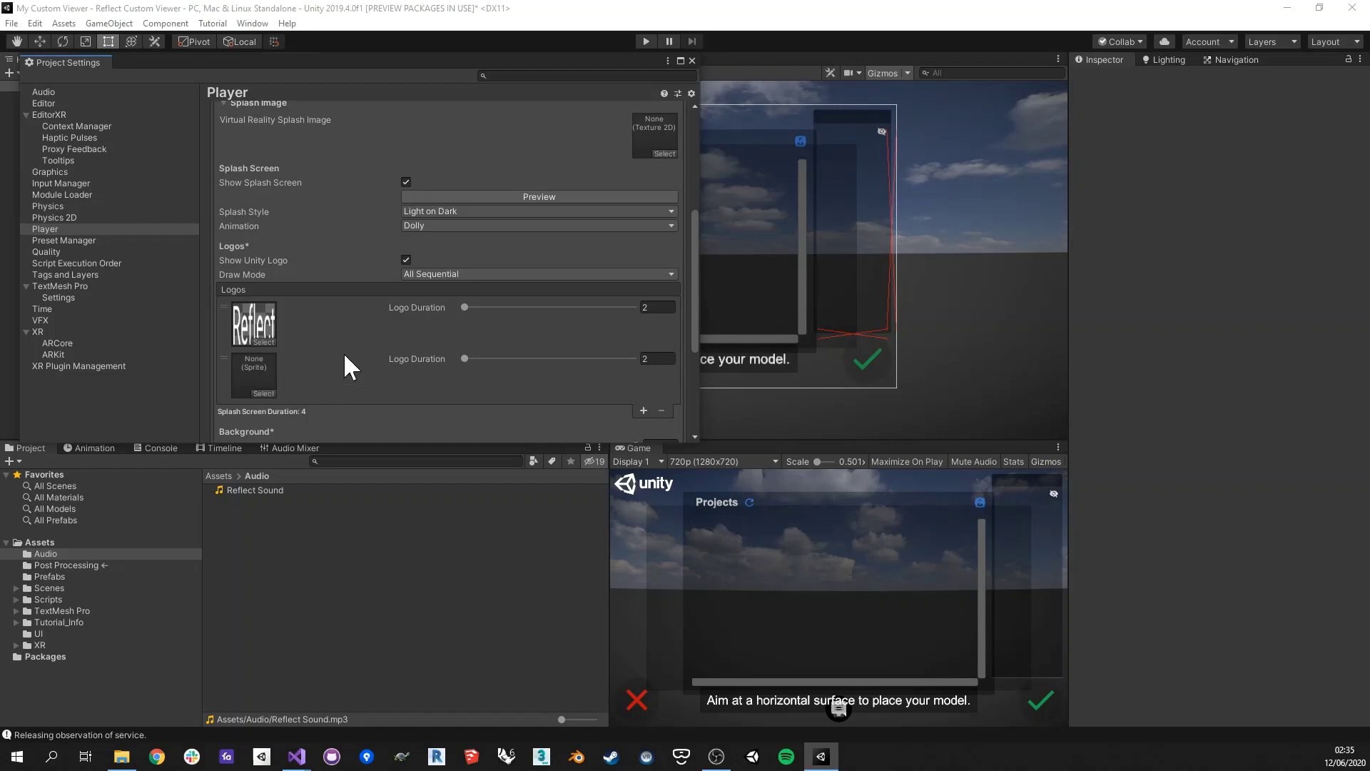
Remove the empty second logo from the splash logo list and preview the splash.
{"action": "left_click", "coordinate": [556, 391]}
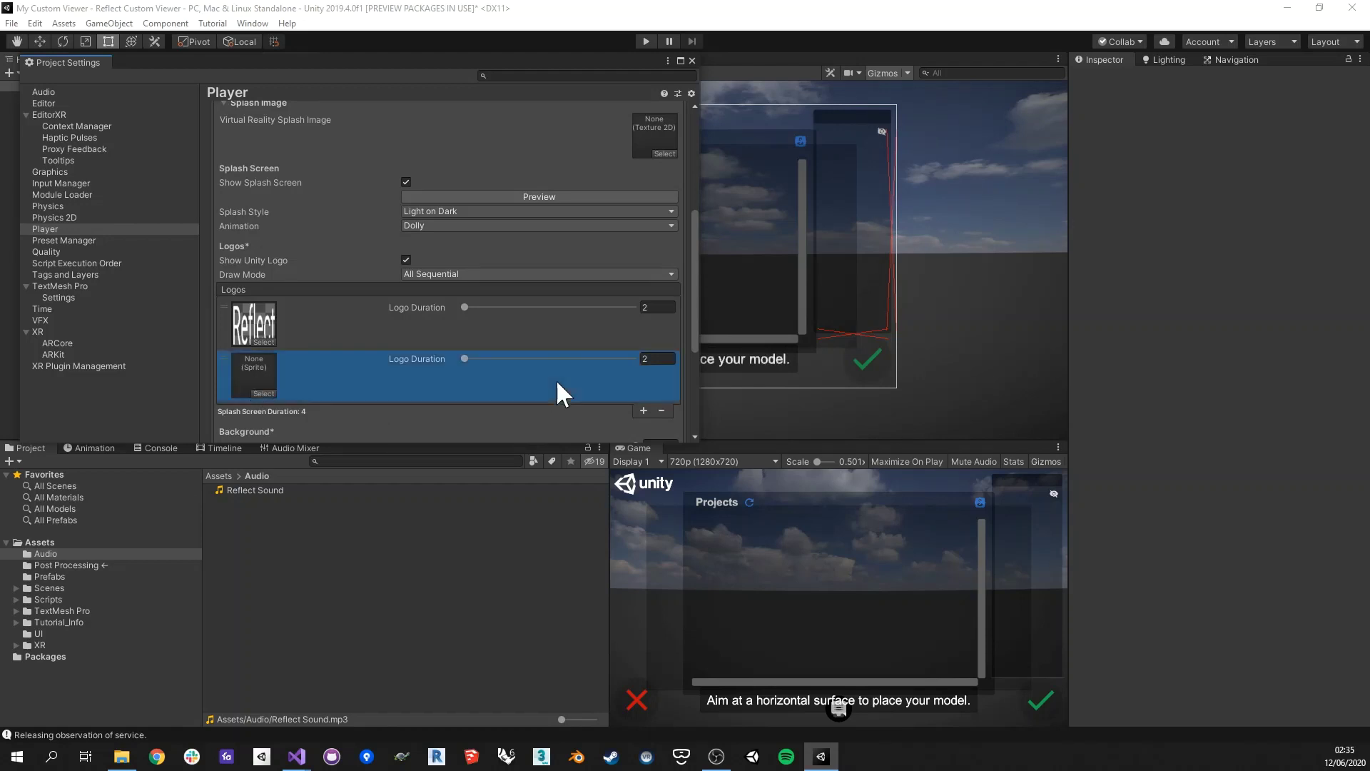
{"action": "left_click", "coordinate": [662, 410]}
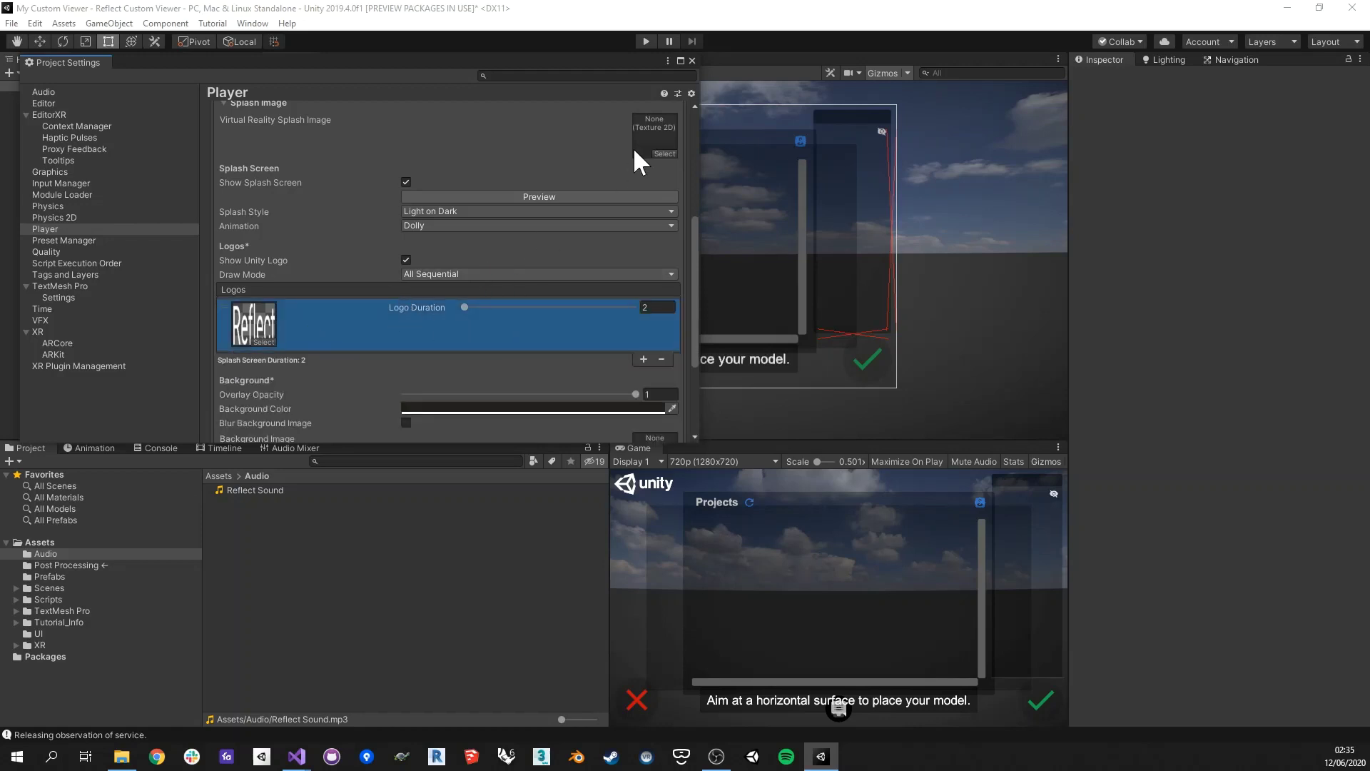
{"action": "left_click", "coordinate": [570, 196]}
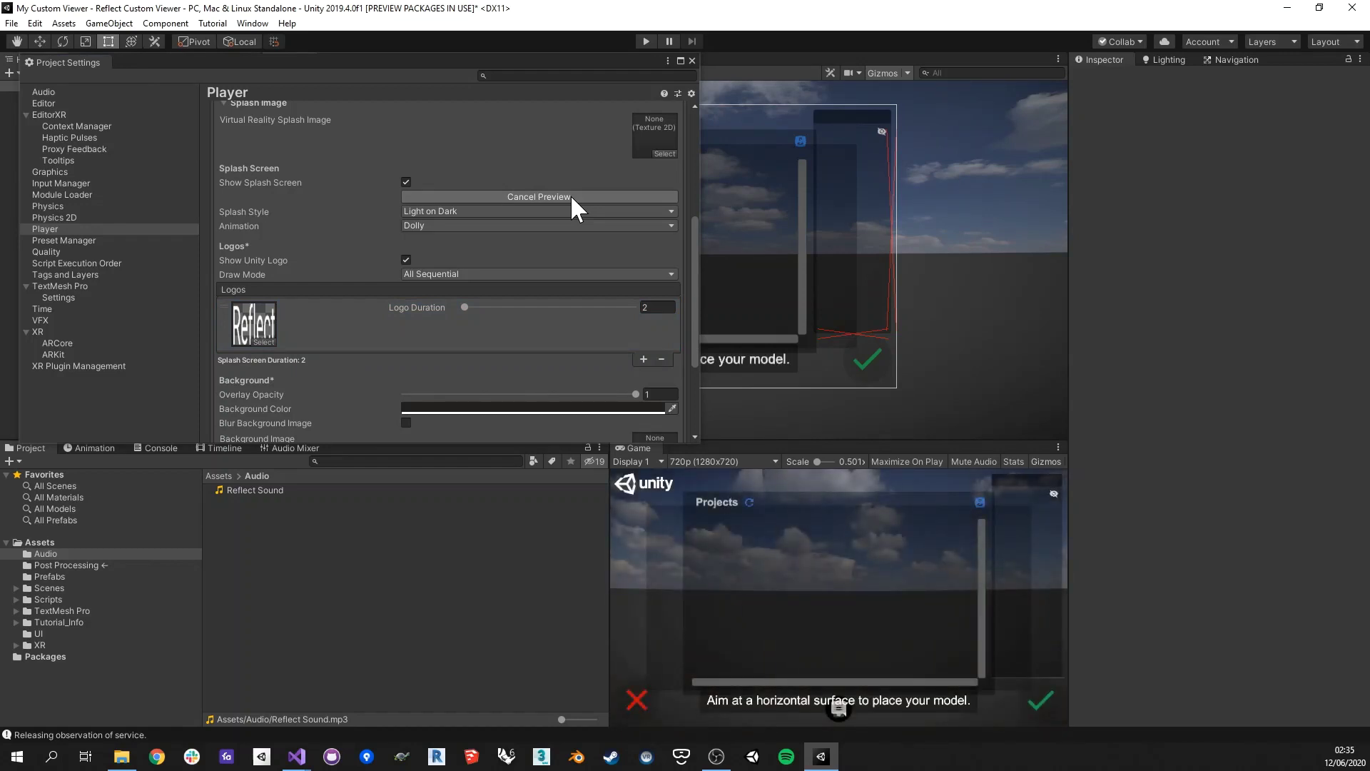
{"action": "left_click", "coordinate": [460, 273]}
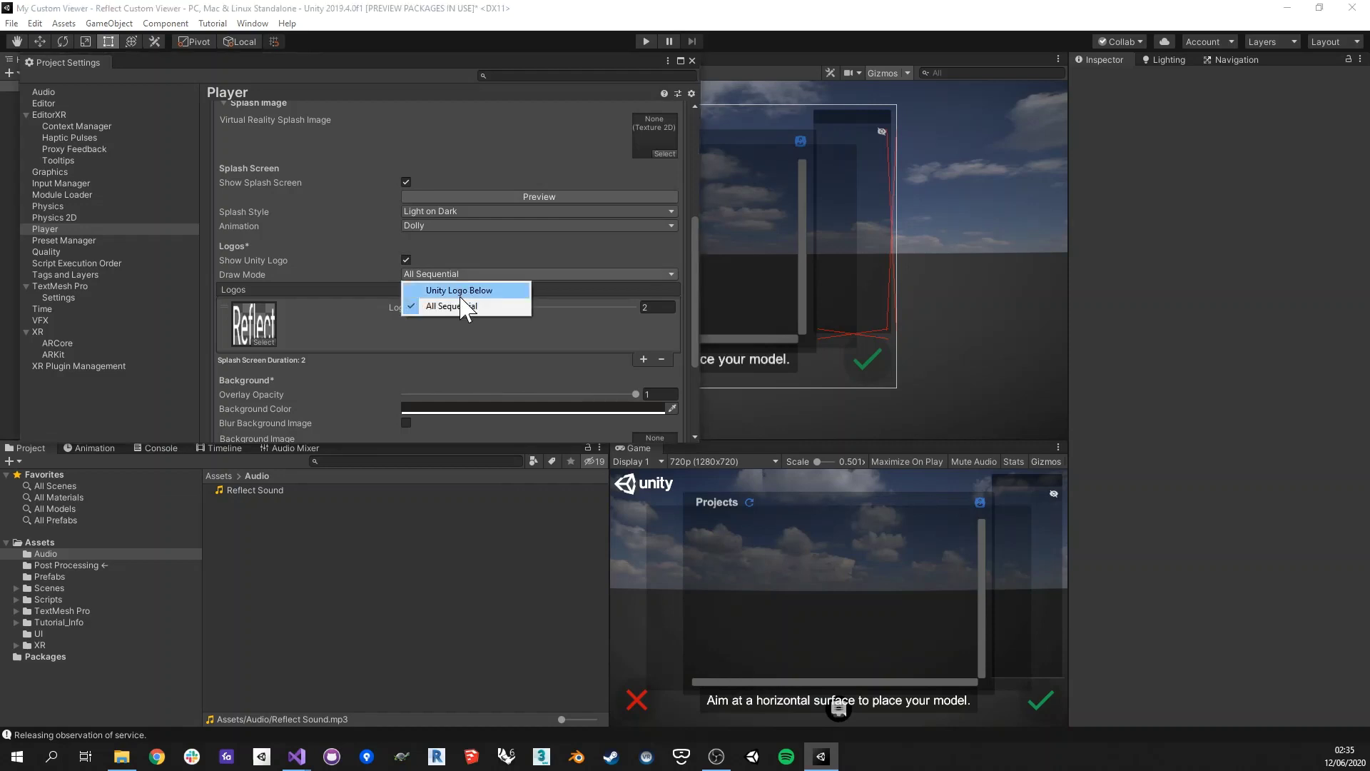
Keep draw mode All Sequential, move the Unity logo after Reflect, and preview the splash.
{"action": "left_click", "coordinate": [456, 285]}
{"action": "left_click", "coordinate": [456, 277]}
{"action": "left_click", "coordinate": [461, 305]}
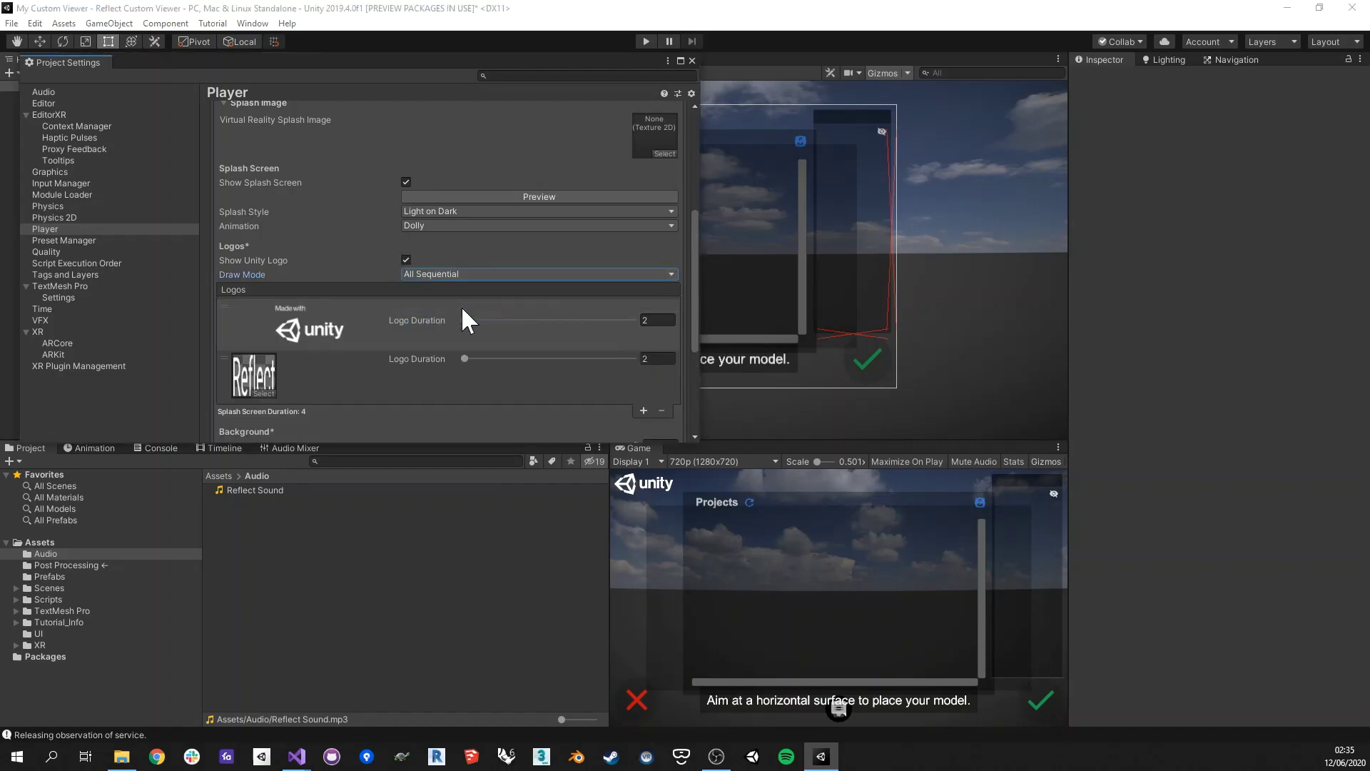
{"action": "left_click_drag", "start_coordinate": [224, 306], "coordinate": [216, 361]}
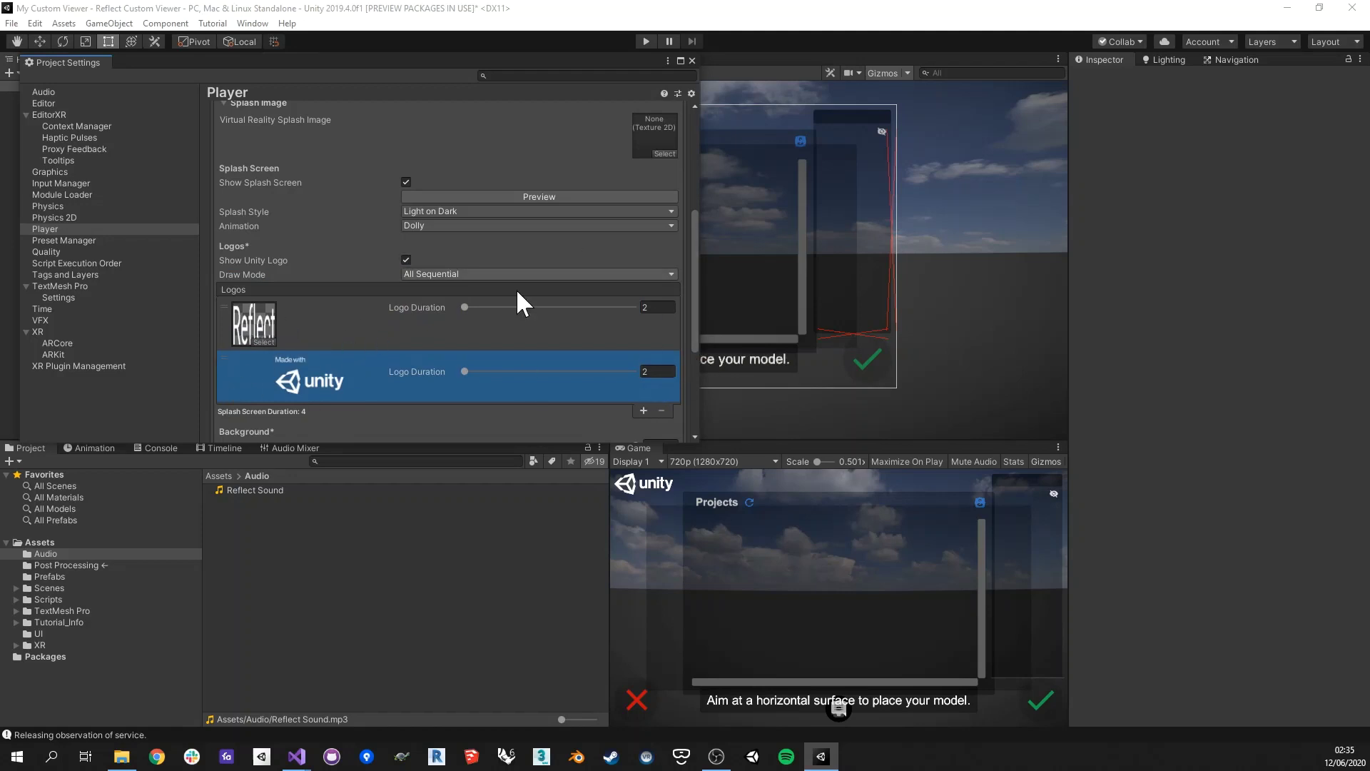
{"action": "left_click", "coordinate": [545, 196]}
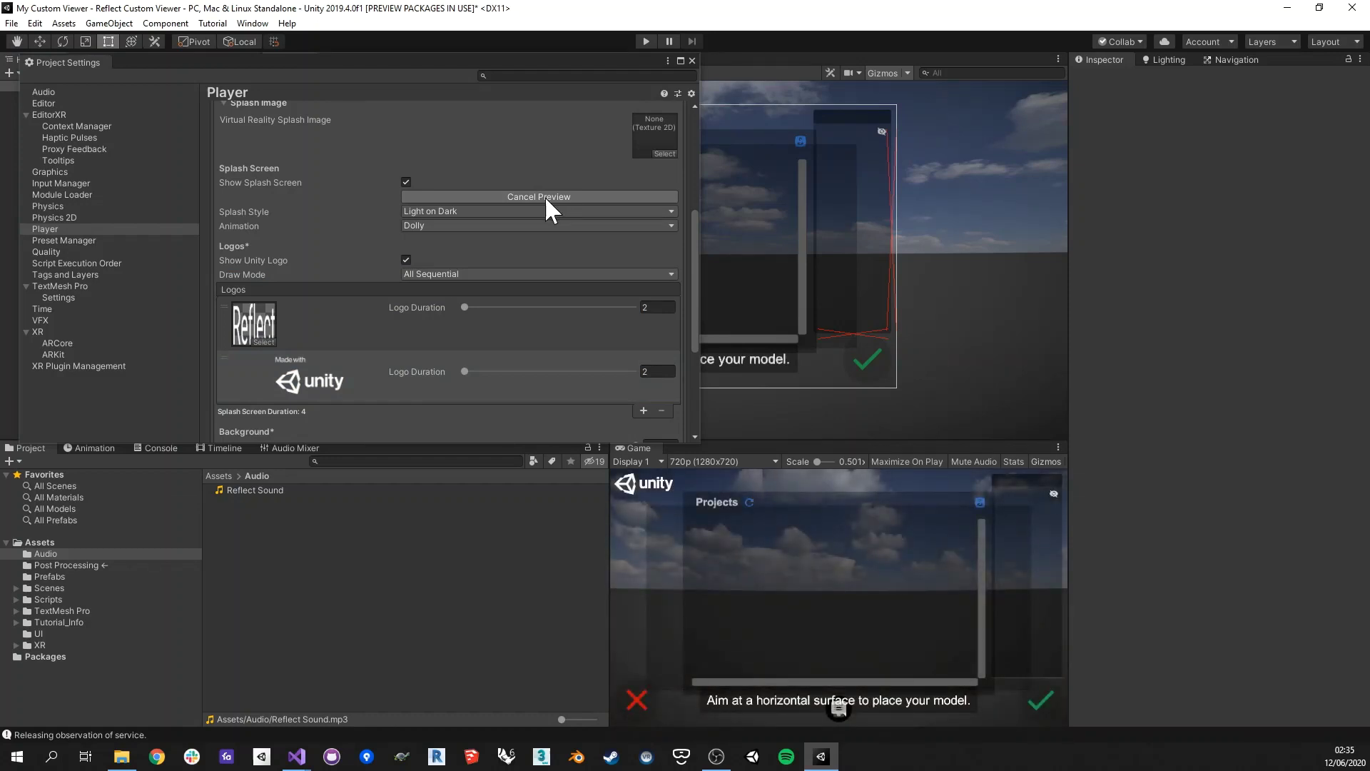
{"action": "left_click", "coordinate": [545, 195]}
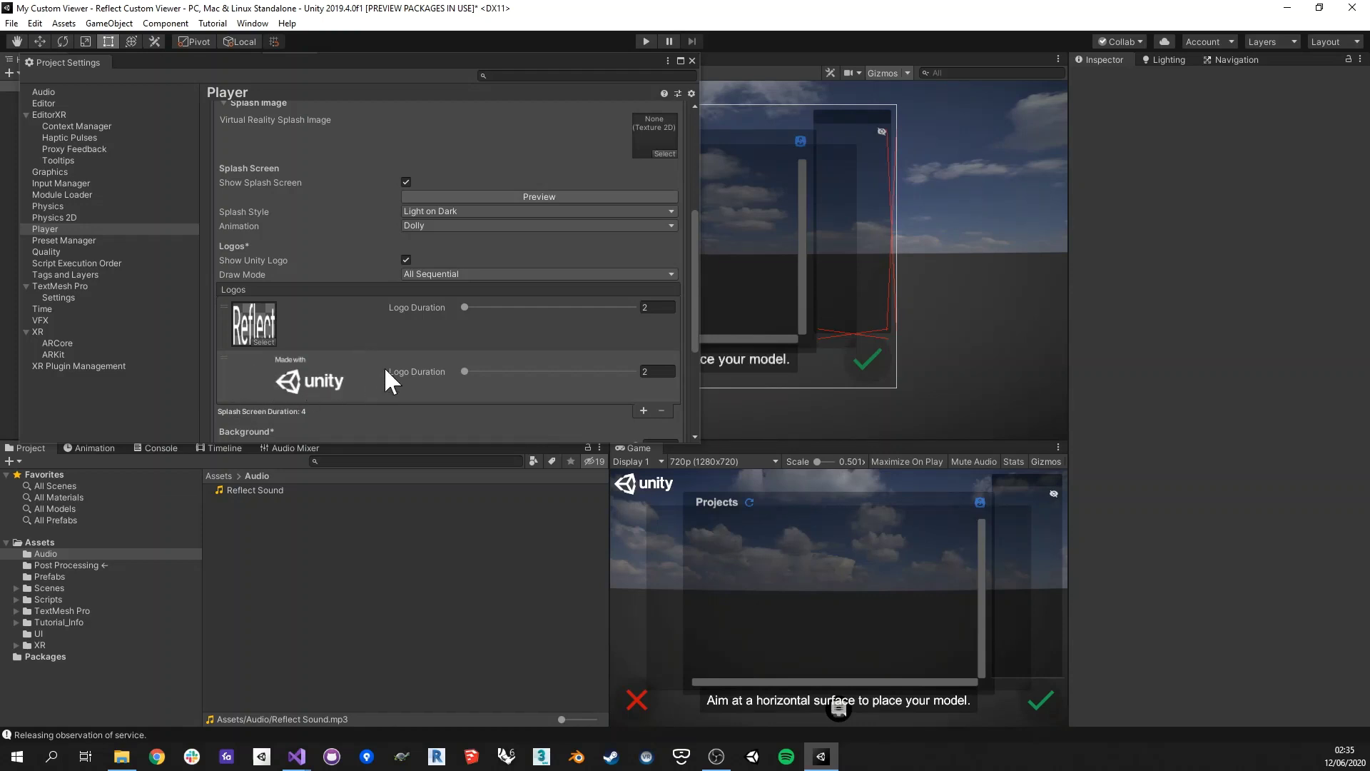
Review the Reflect and Unity logos at 2 seconds each and close Project Settings.
{"action": "scroll", "coordinate": [378, 348], "scroll_direction": "down", "scroll_amount": 3}
{"action": "scroll", "coordinate": [400, 307], "scroll_direction": "up", "scroll_amount": 3}
{"action": "scroll", "coordinate": [340, 397], "scroll_direction": "down", "scroll_amount": 4}
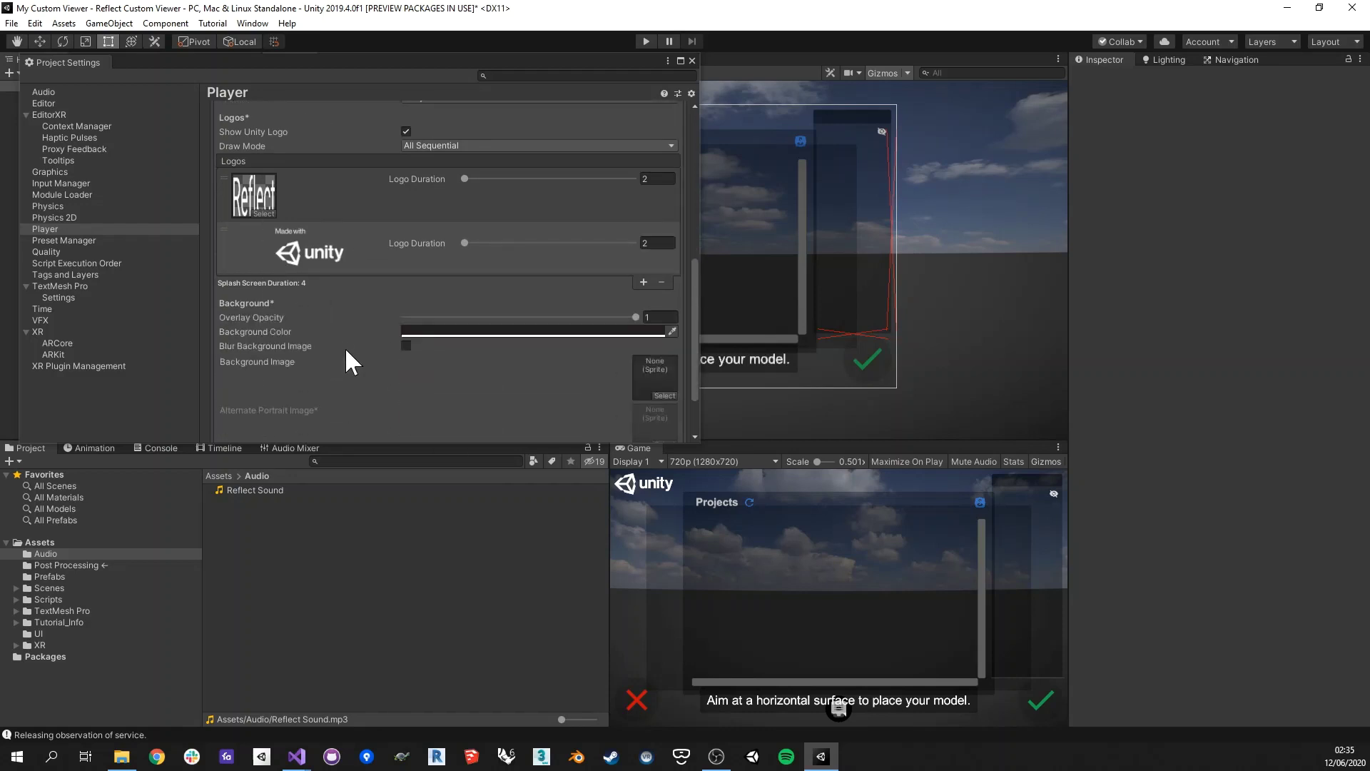
{"action": "scroll", "coordinate": [350, 357], "scroll_direction": "up", "scroll_amount": 9}
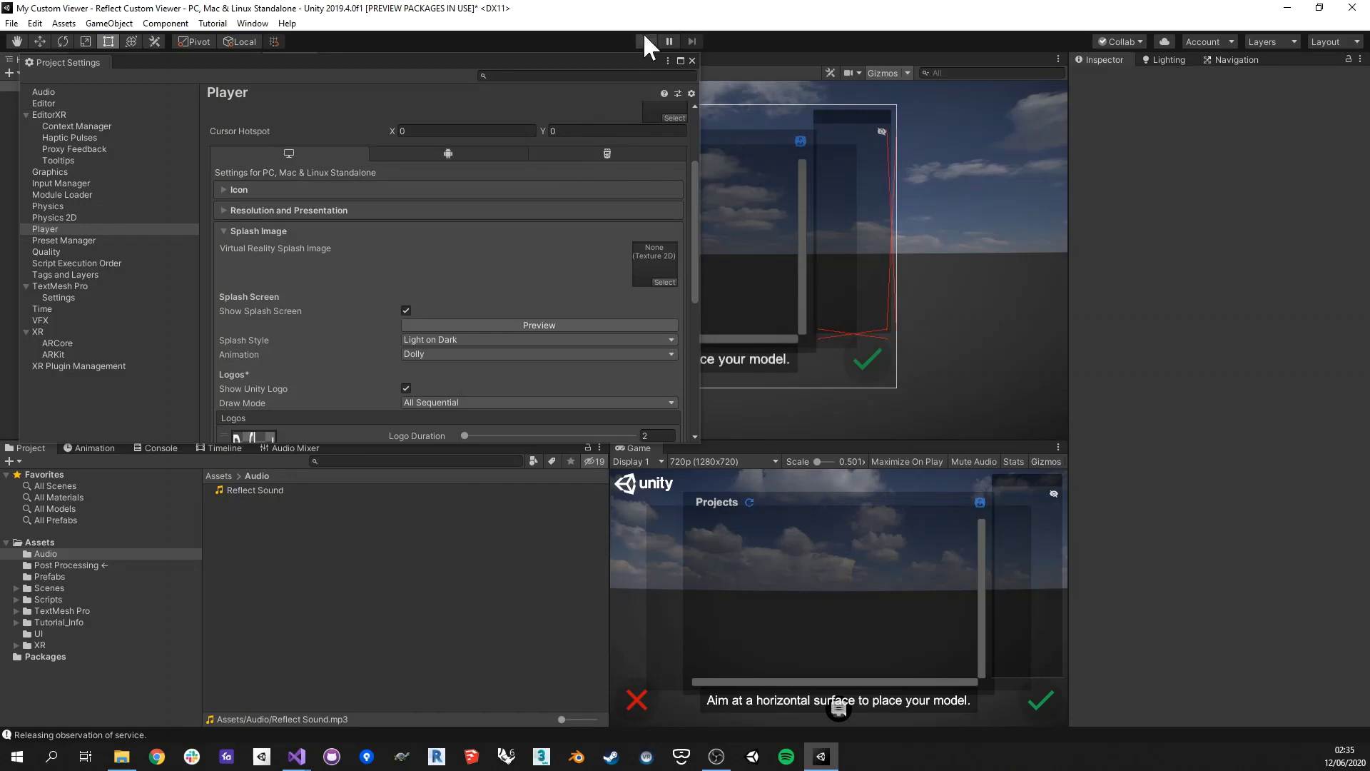
{"action": "scroll", "coordinate": [571, 172], "scroll_direction": "up", "scroll_amount": 5}
{"action": "left_click", "coordinate": [692, 61]}
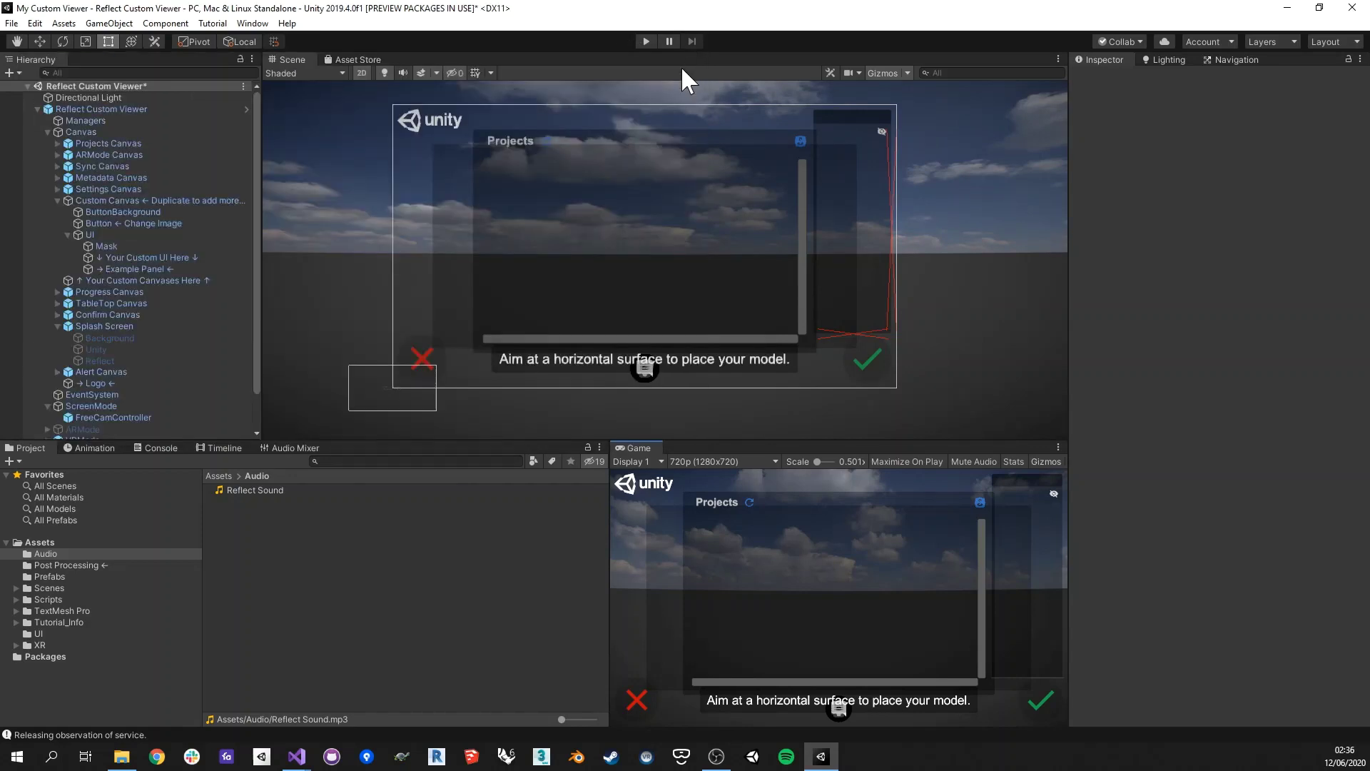
Open Build Settings, showing Scenes/Reflect Custom Viewer for PC, Mac & Linux Standalone.
{"action": "left_click", "coordinate": [12, 23]}
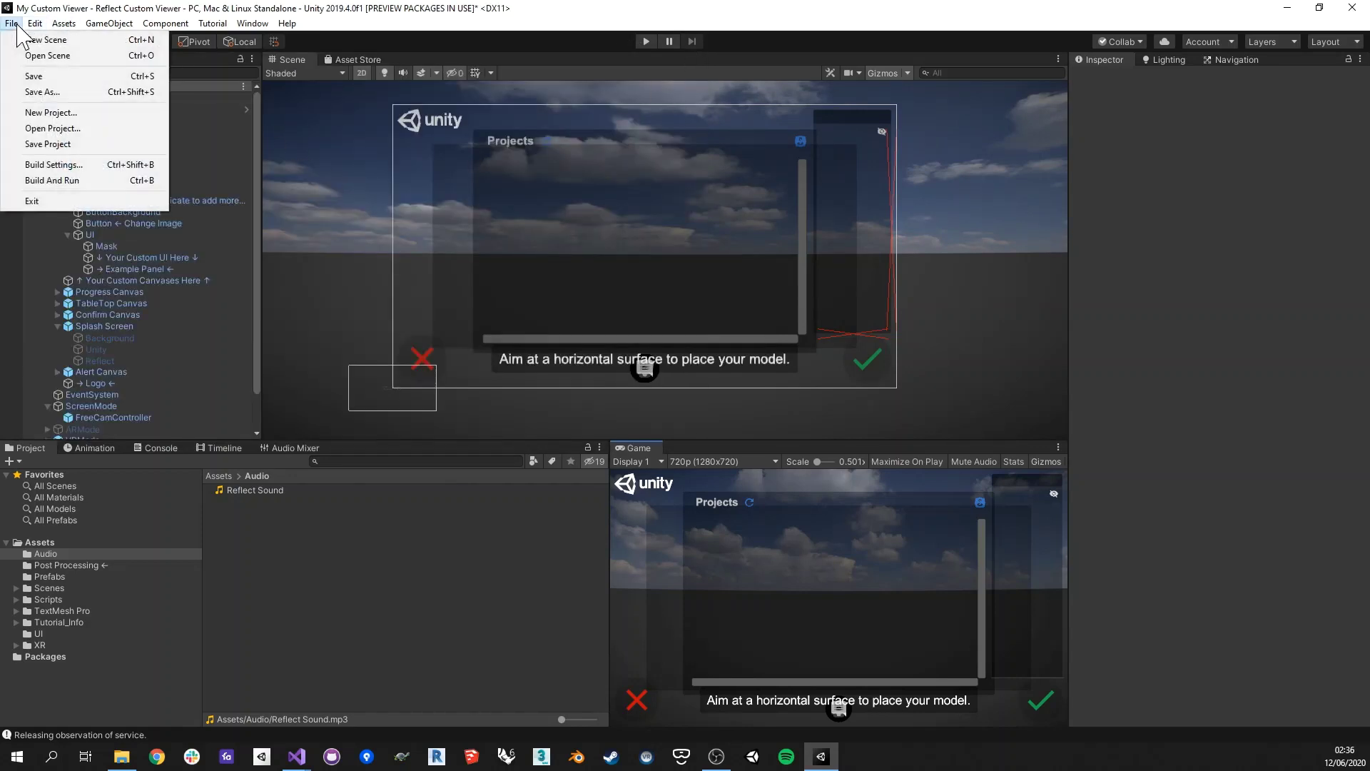
{"action": "left_click", "coordinate": [27, 161]}
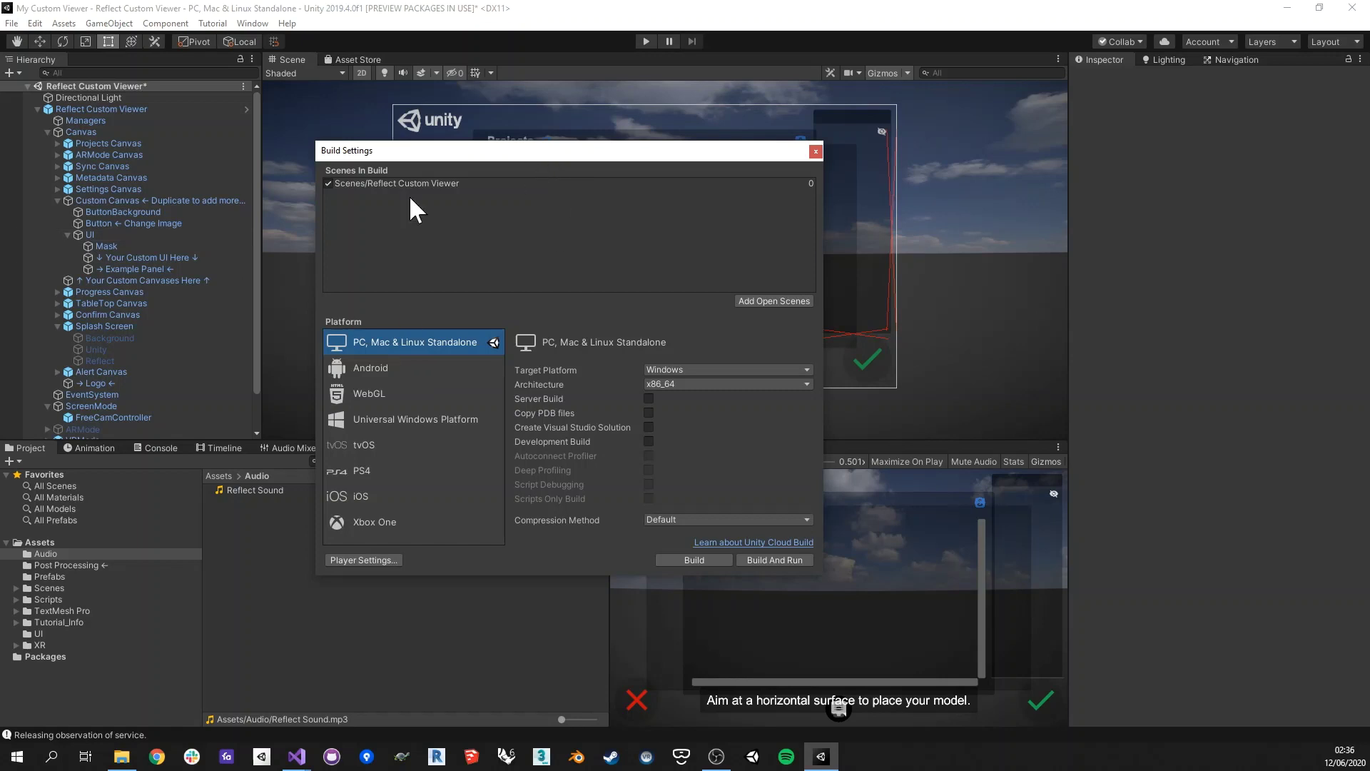